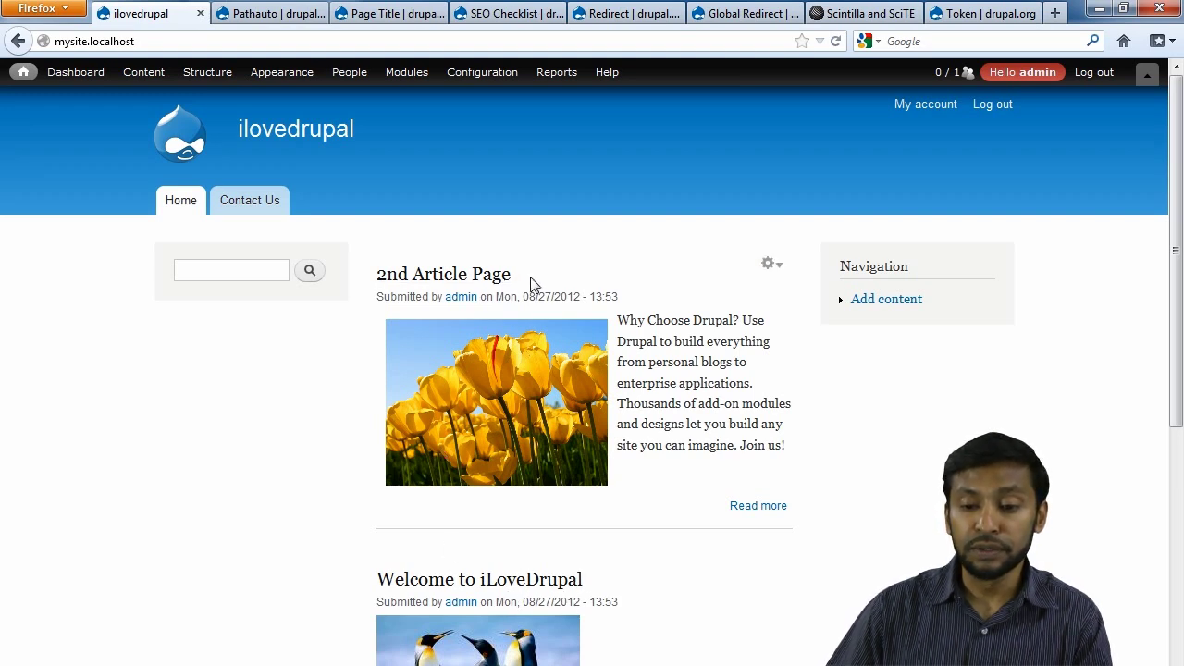
{"action": "left_click_drag", "start_coordinate": [532, 282], "coordinate": [375, 271]}
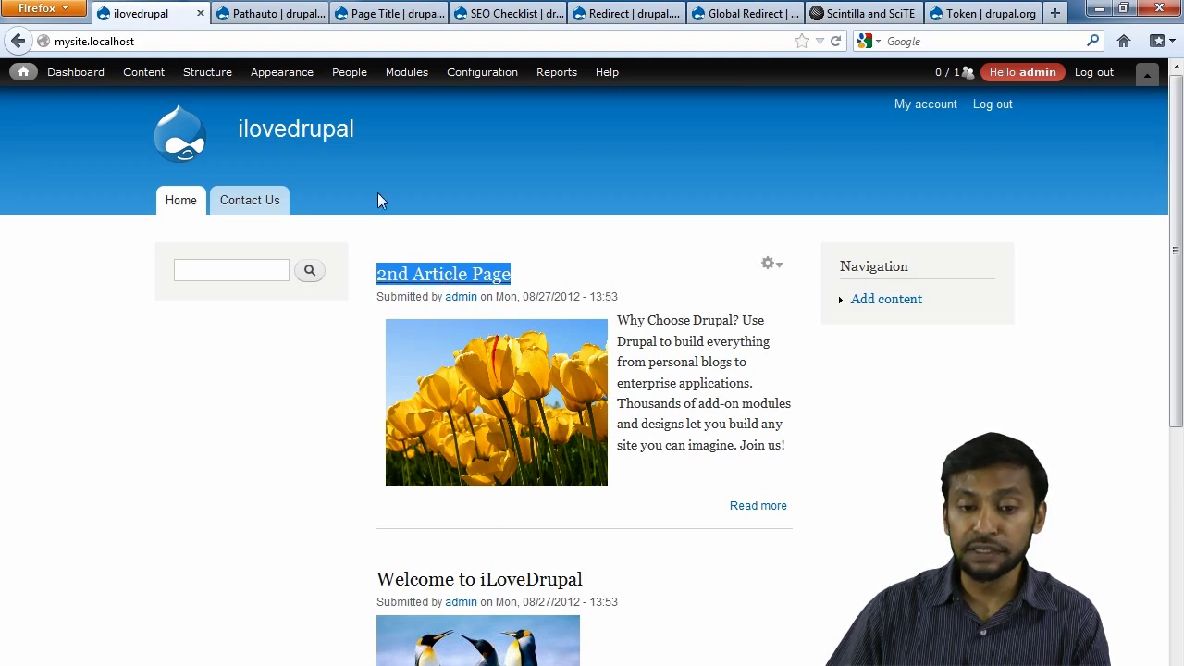
{"action": "mouse_move", "coordinate": [241, 80]}
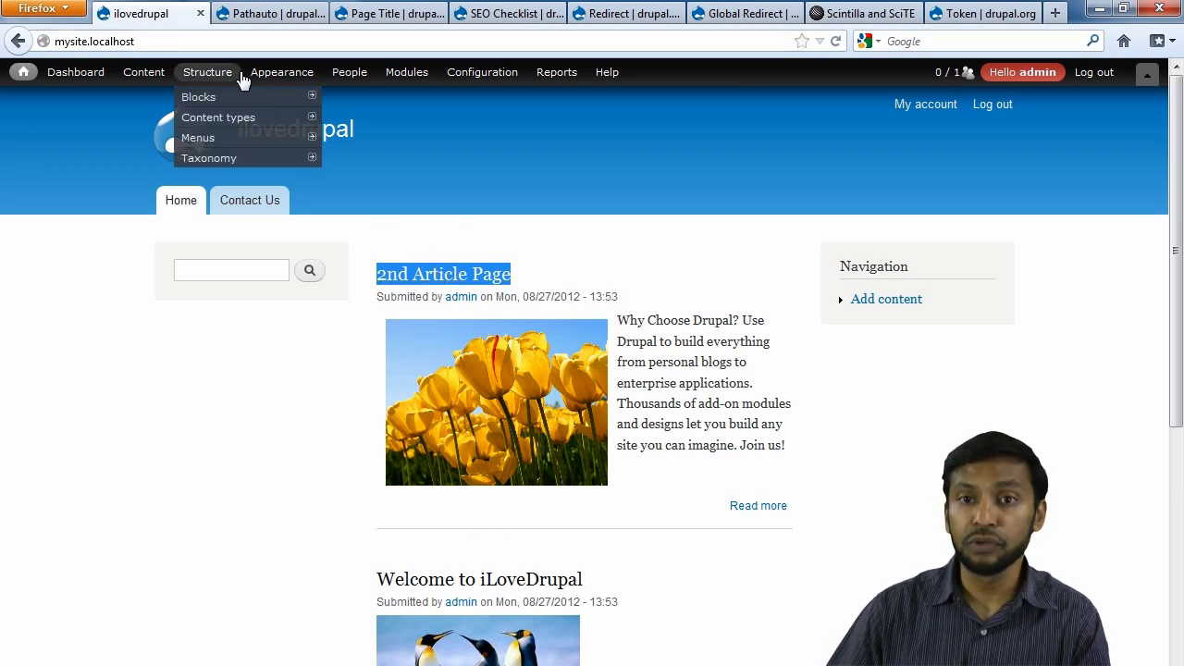
Copy the link to the recommended 7.x-1.2 tar.gz release from the Pathauto project page
{"action": "left_click", "coordinate": [278, 14]}
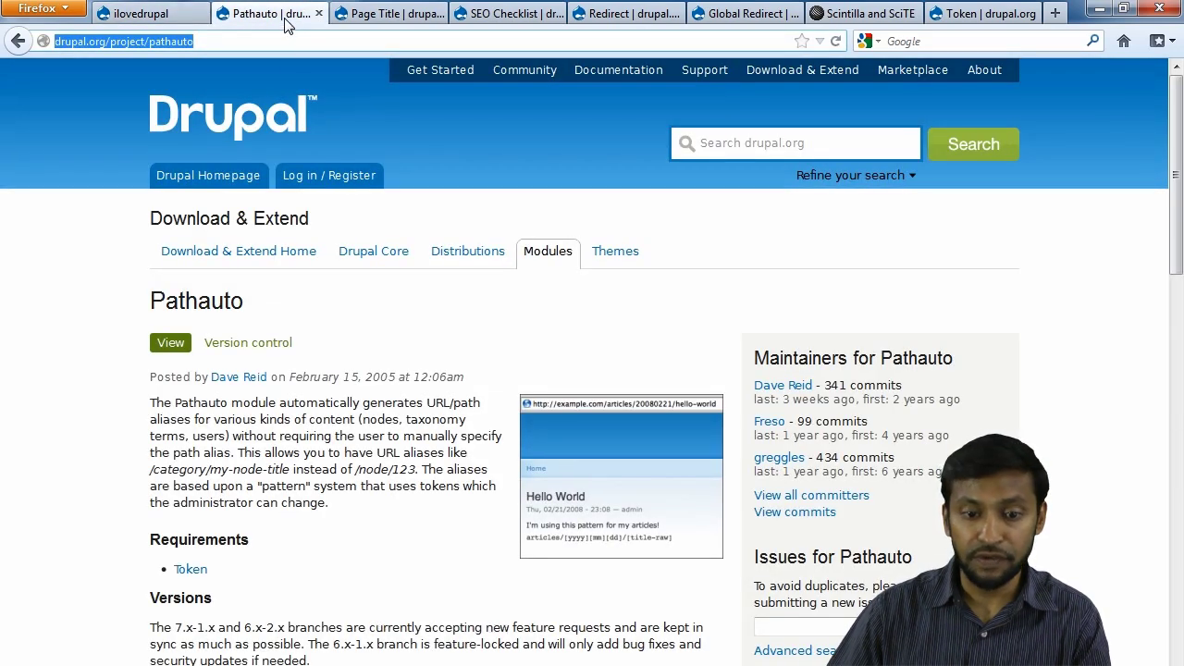
{"action": "scroll", "coordinate": [325, 435], "scroll_direction": "down", "scroll_amount": 12}
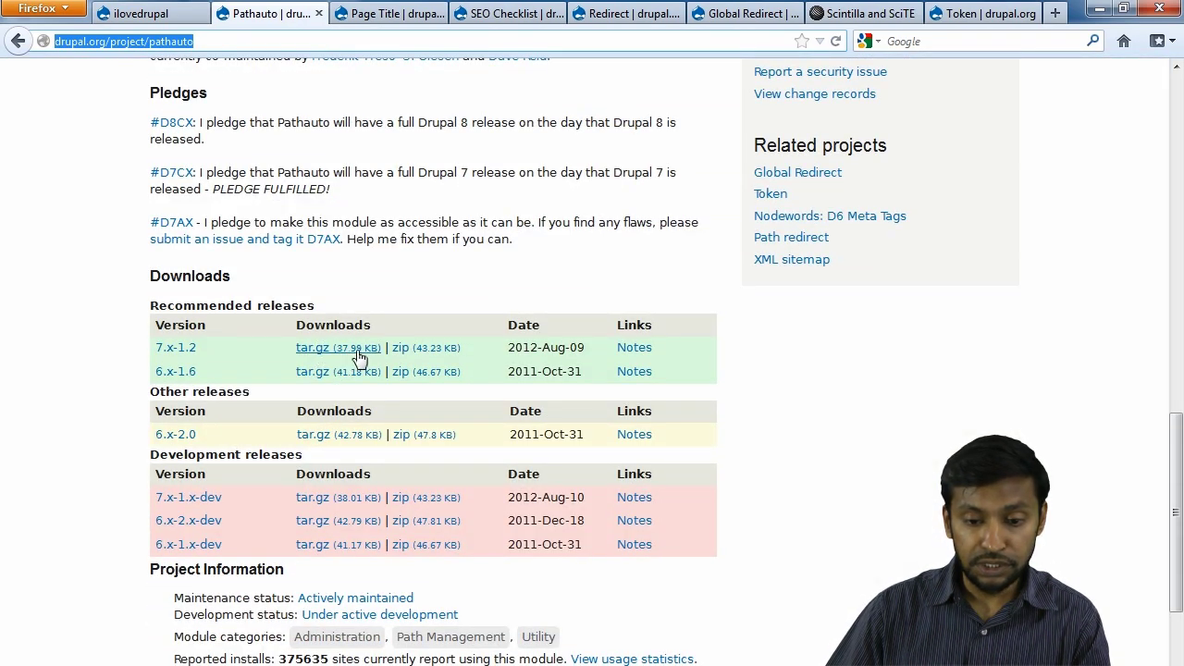
{"action": "right_click", "coordinate": [354, 355]}
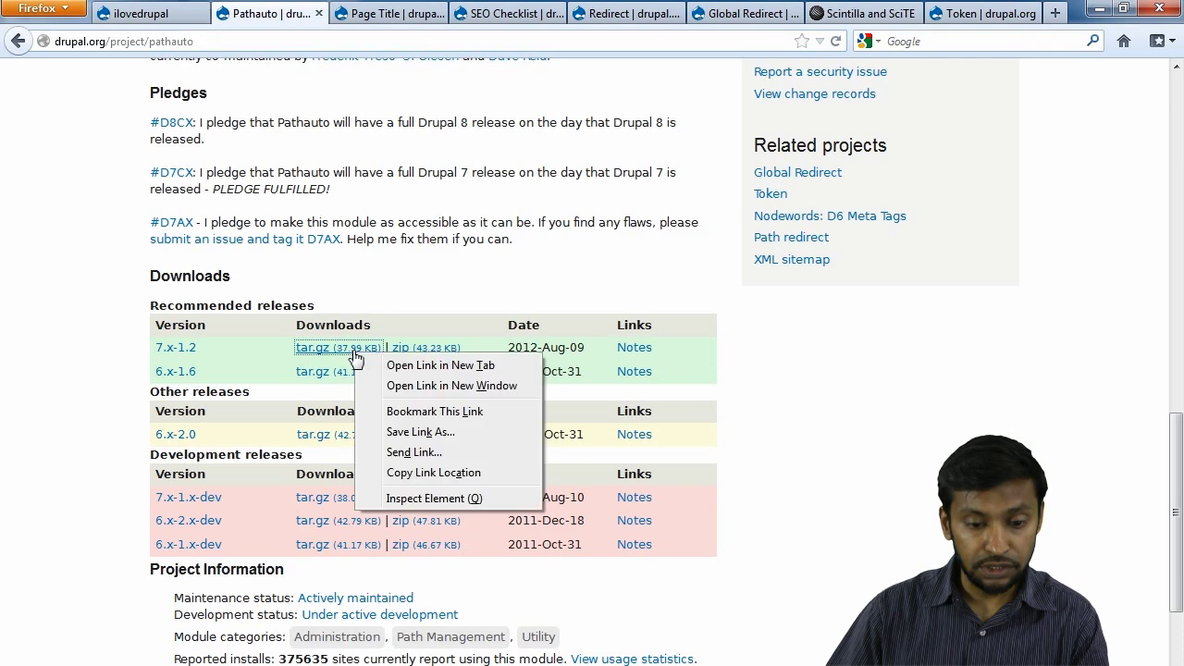
{"action": "left_click", "coordinate": [414, 473]}
{"action": "left_click", "coordinate": [141, 13]}
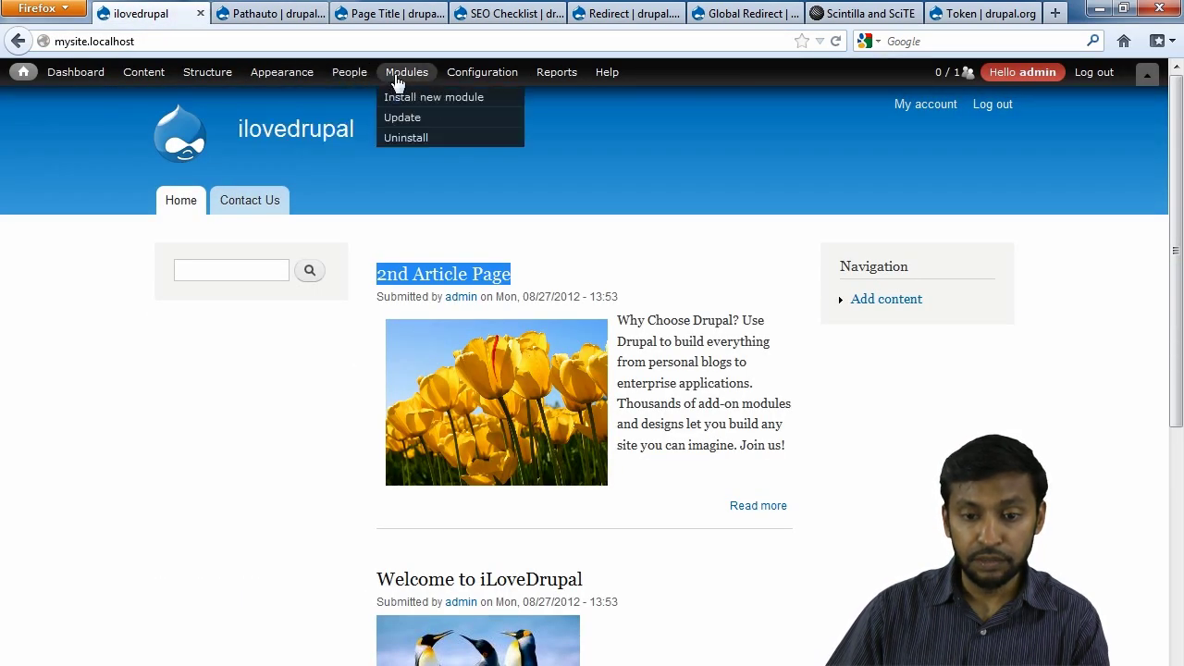
{"action": "left_click", "coordinate": [399, 97]}
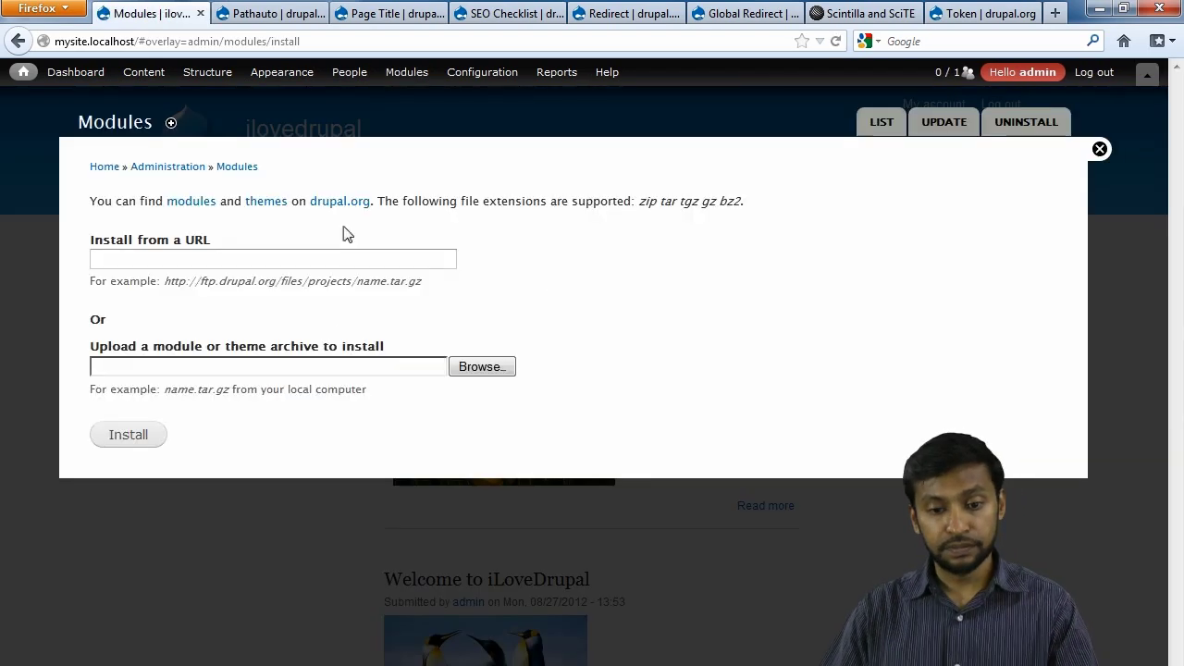
{"action": "left_click", "coordinate": [328, 255]}
{"action": "key", "text": "ctrl+v"}
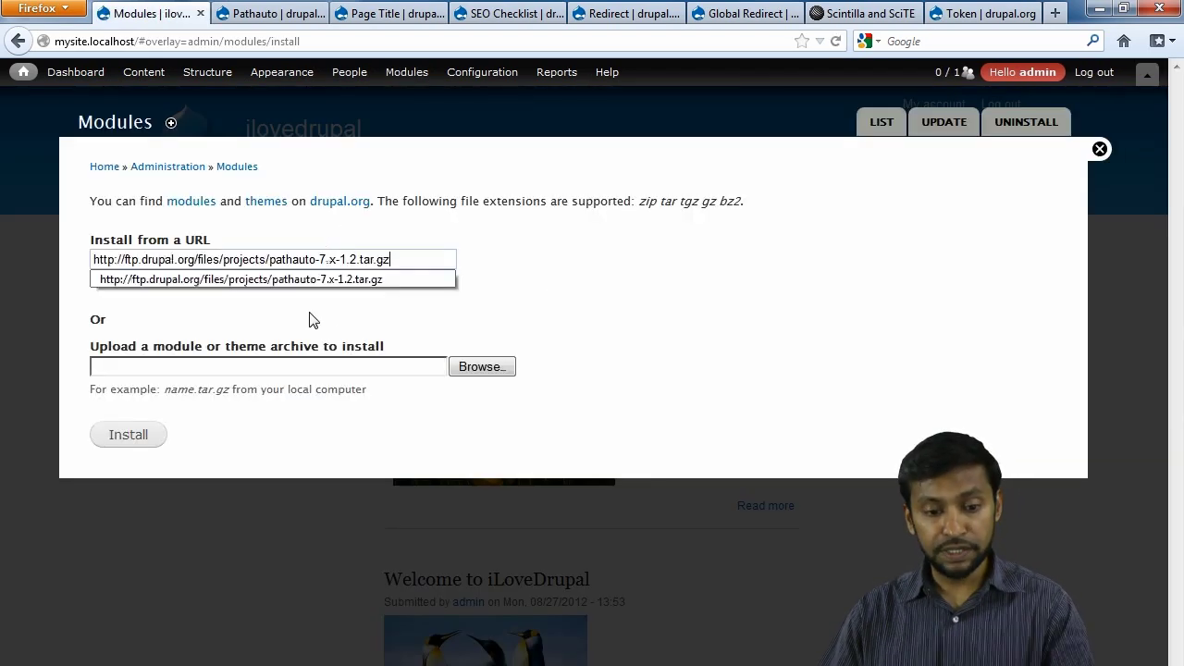
{"action": "left_click", "coordinate": [126, 433]}
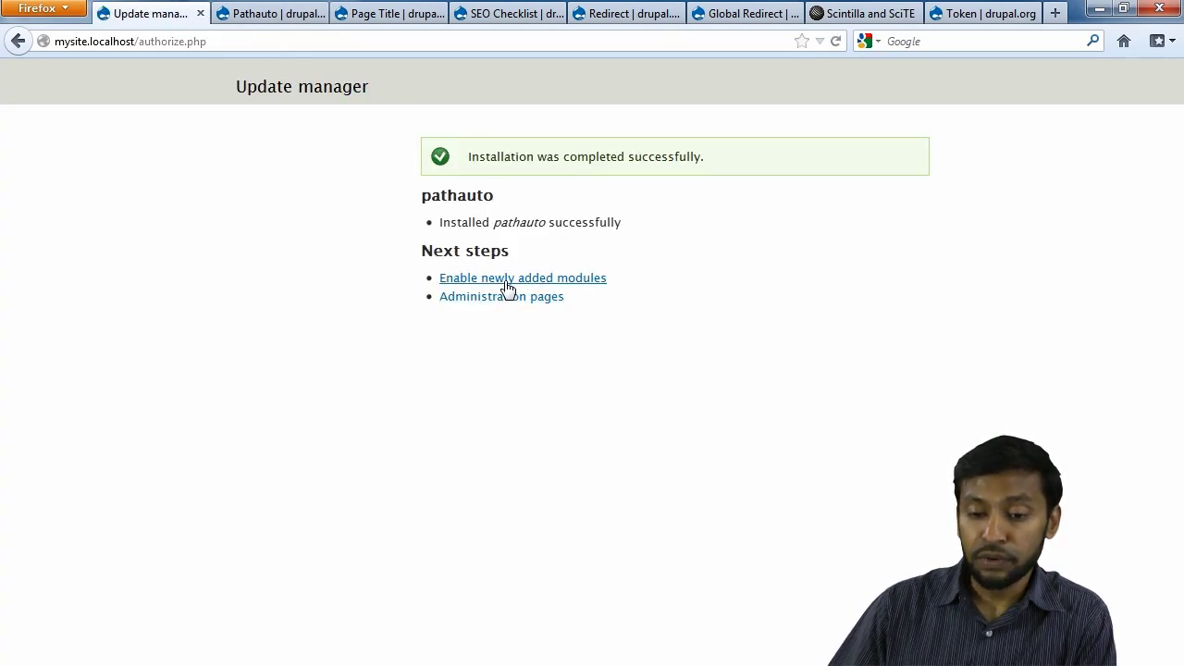
Go to the site's module list, collapse the Core, Administration and Media groups, and check which modules Pathauto requires
{"action": "left_click", "coordinate": [507, 284]}
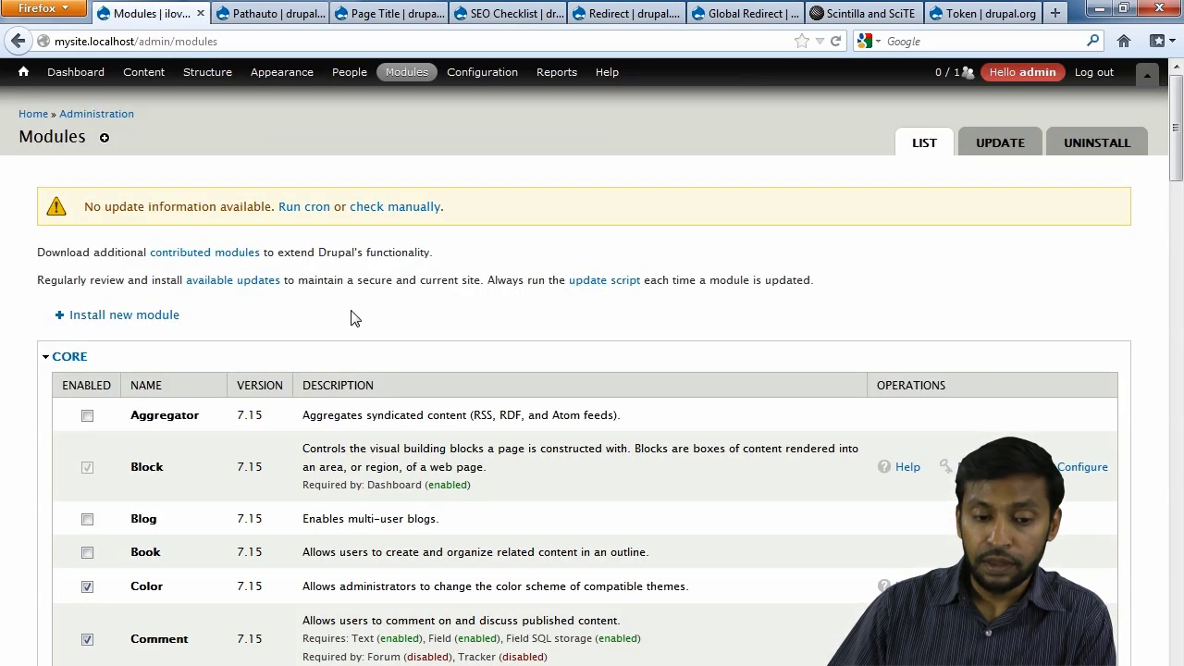
{"action": "left_click", "coordinate": [57, 358]}
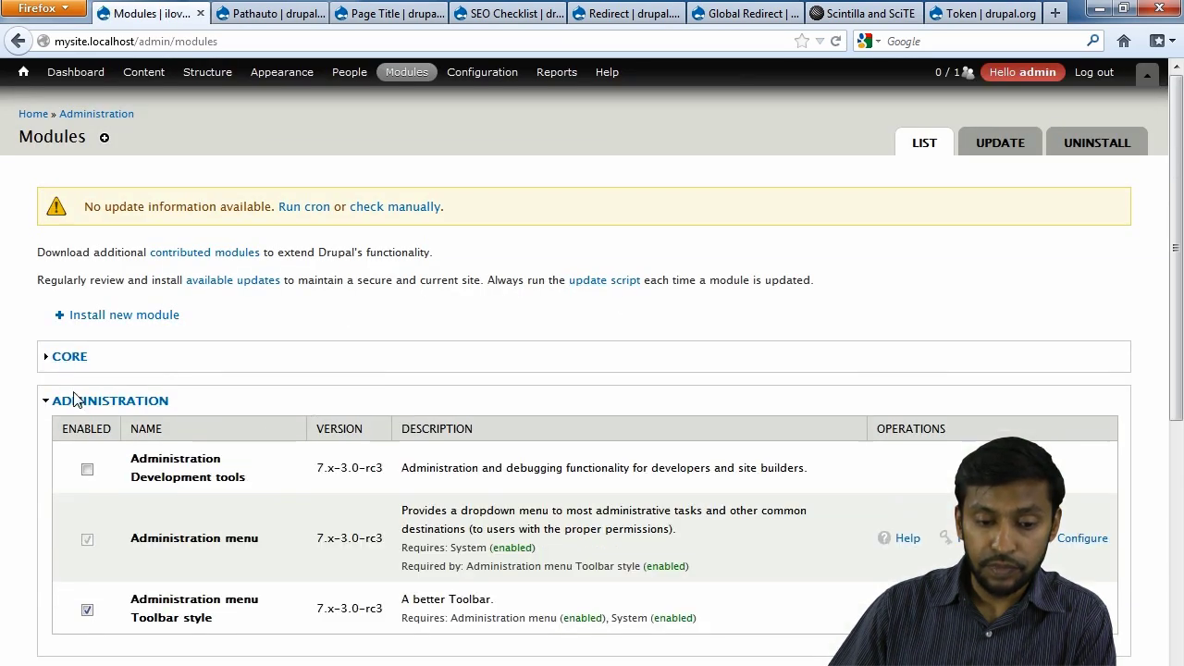
{"action": "left_click", "coordinate": [77, 402]}
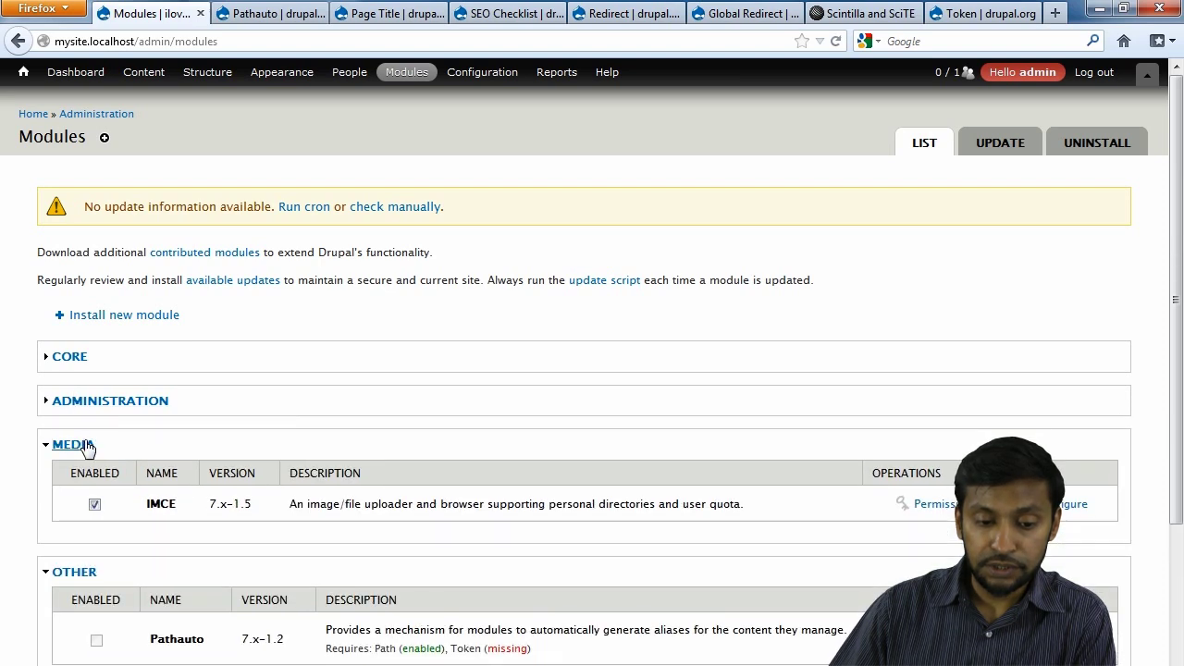
{"action": "left_click", "coordinate": [86, 446]}
{"action": "scroll", "coordinate": [92, 518], "scroll_direction": "down", "scroll_amount": 3}
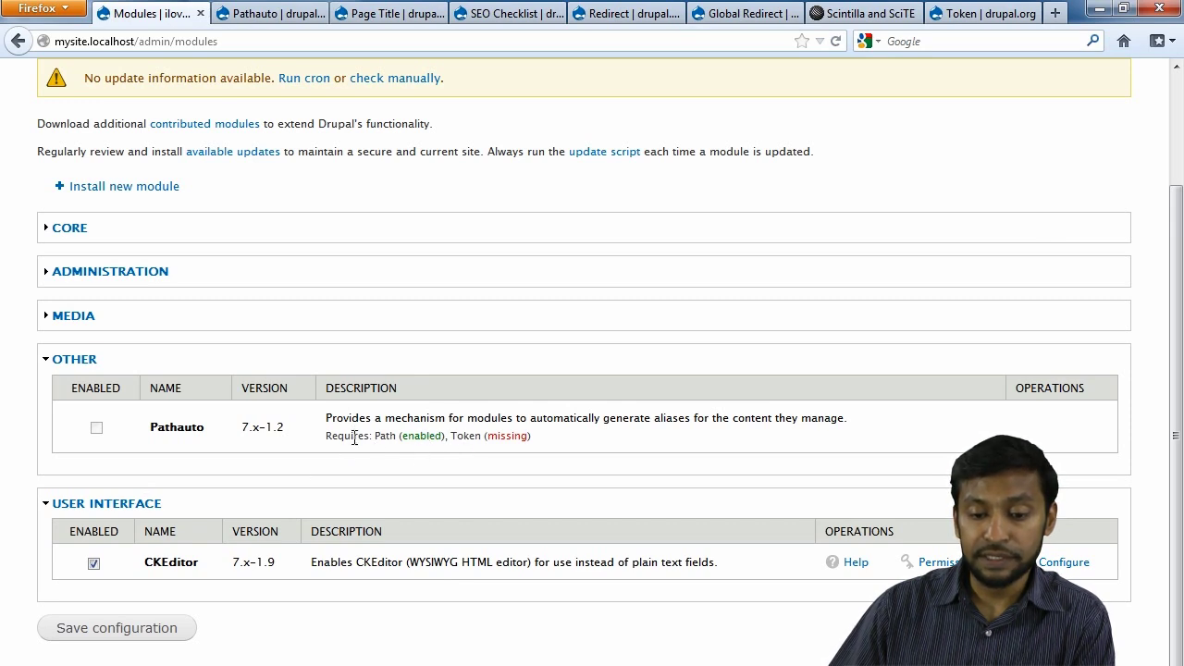
{"action": "double_click", "coordinate": [472, 434]}
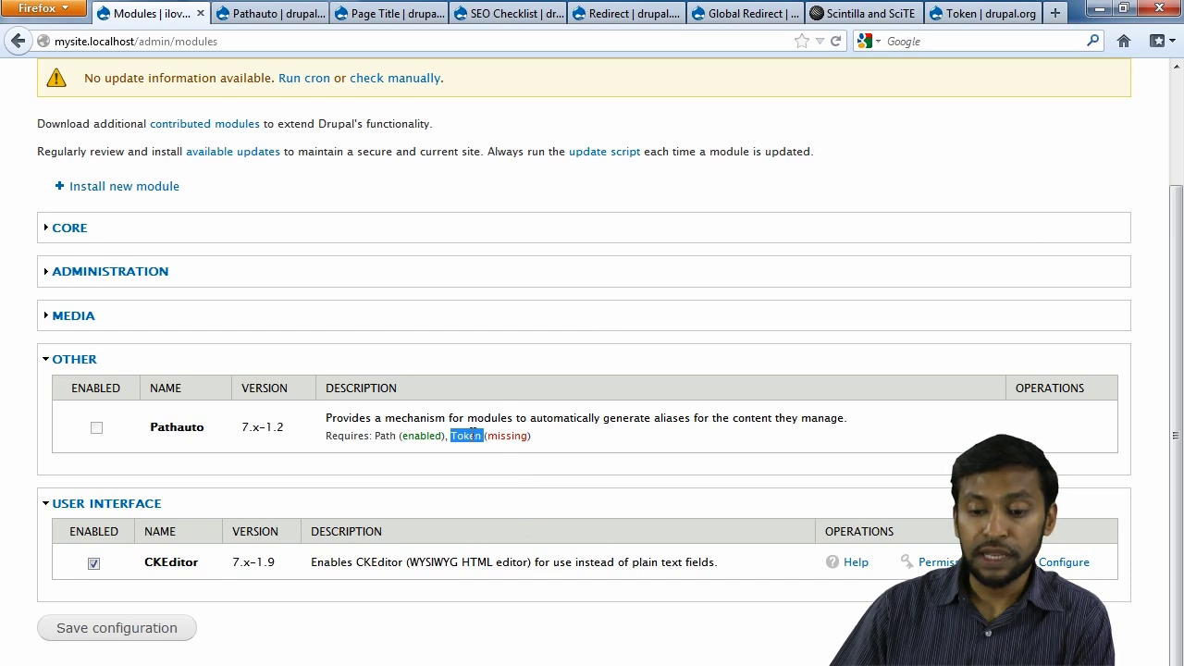
Copy the link to the recommended 7.x-1.2 tar.gz release from the Token project page
{"action": "left_click", "coordinate": [984, 13]}
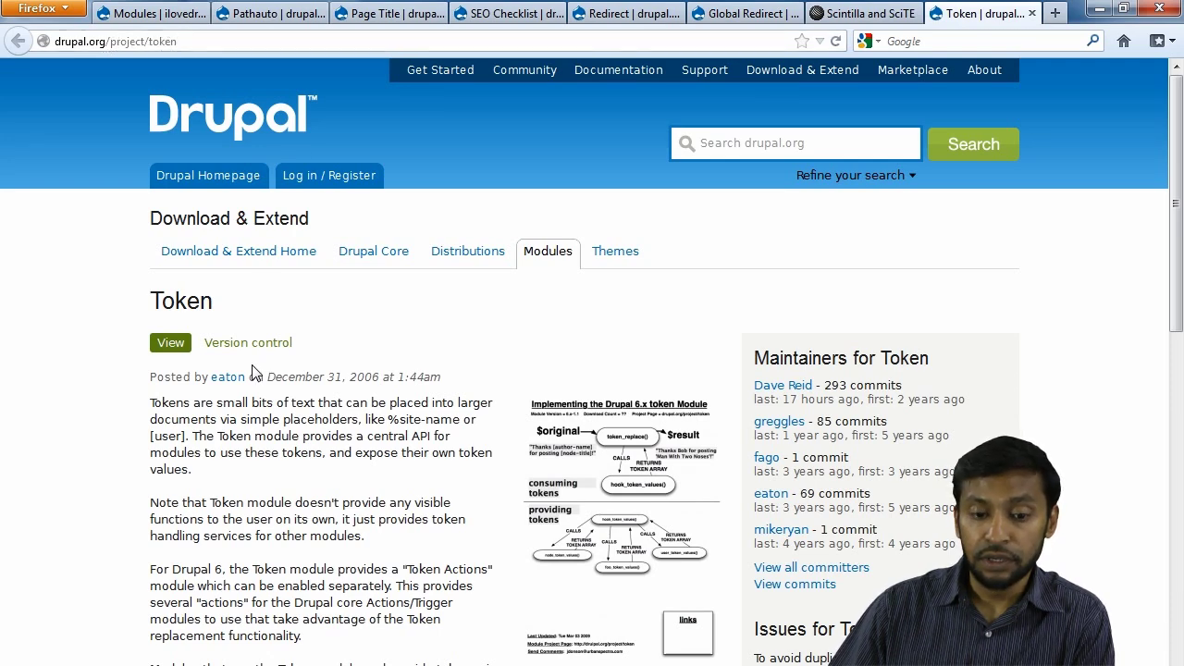
{"action": "scroll", "coordinate": [254, 368], "scroll_direction": "down", "scroll_amount": 10}
{"action": "scroll", "coordinate": [260, 200], "scroll_direction": "up", "scroll_amount": 3}
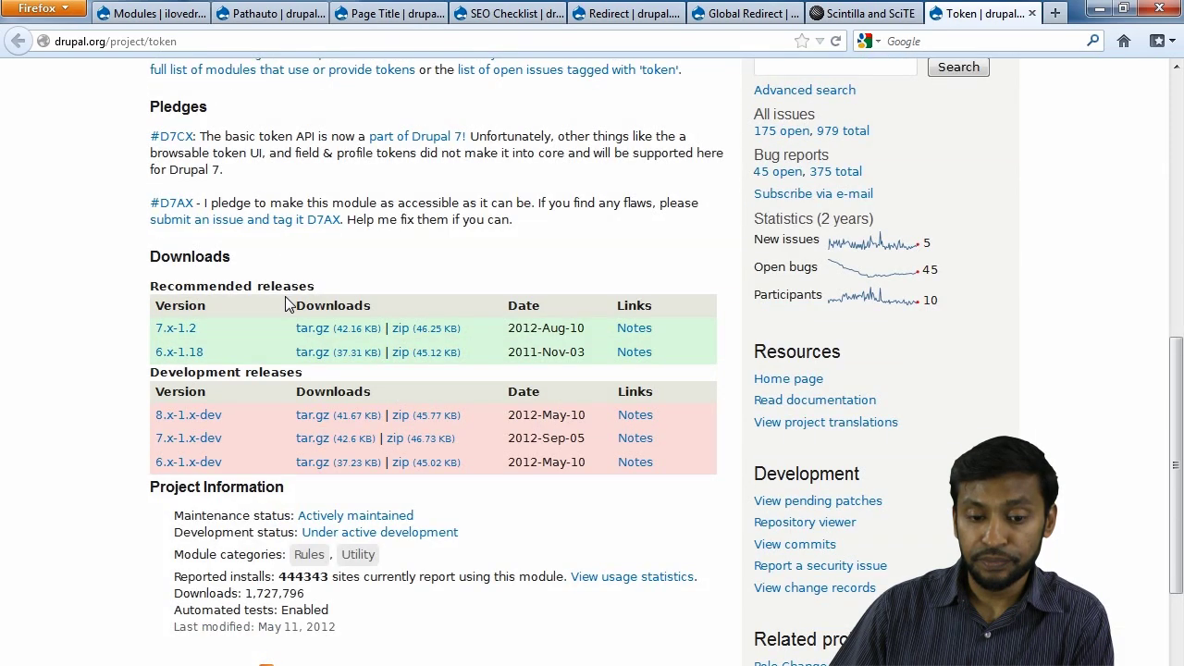
{"action": "right_click", "coordinate": [312, 327]}
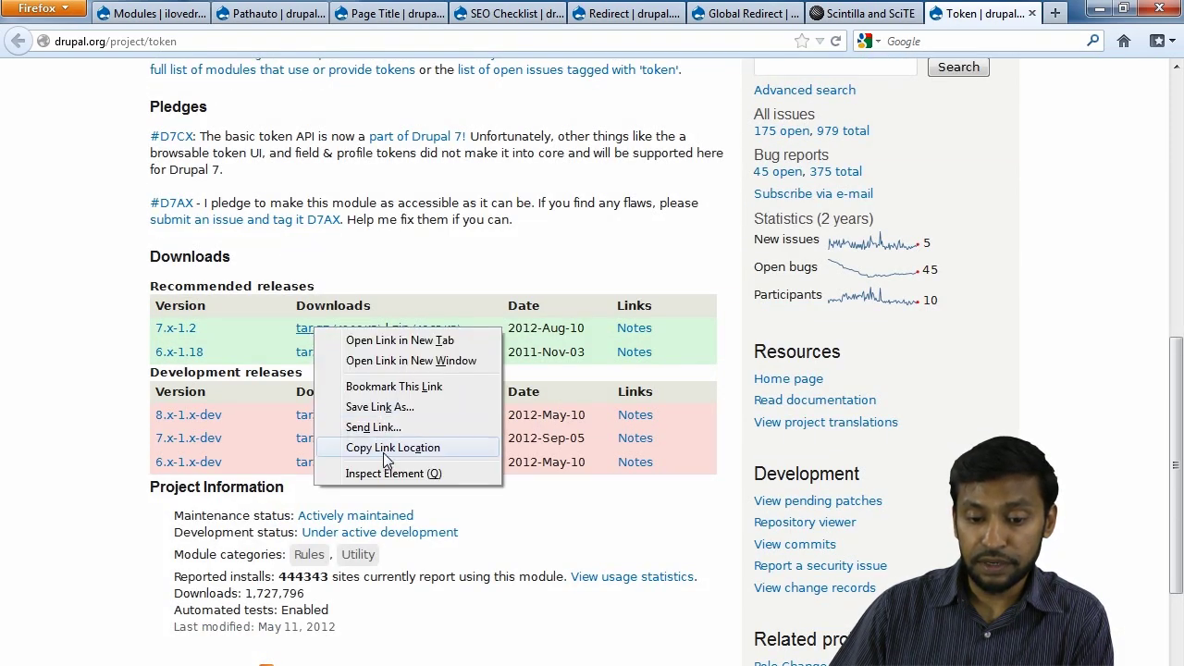
{"action": "left_click", "coordinate": [392, 448]}
{"action": "left_click", "coordinate": [153, 14]}
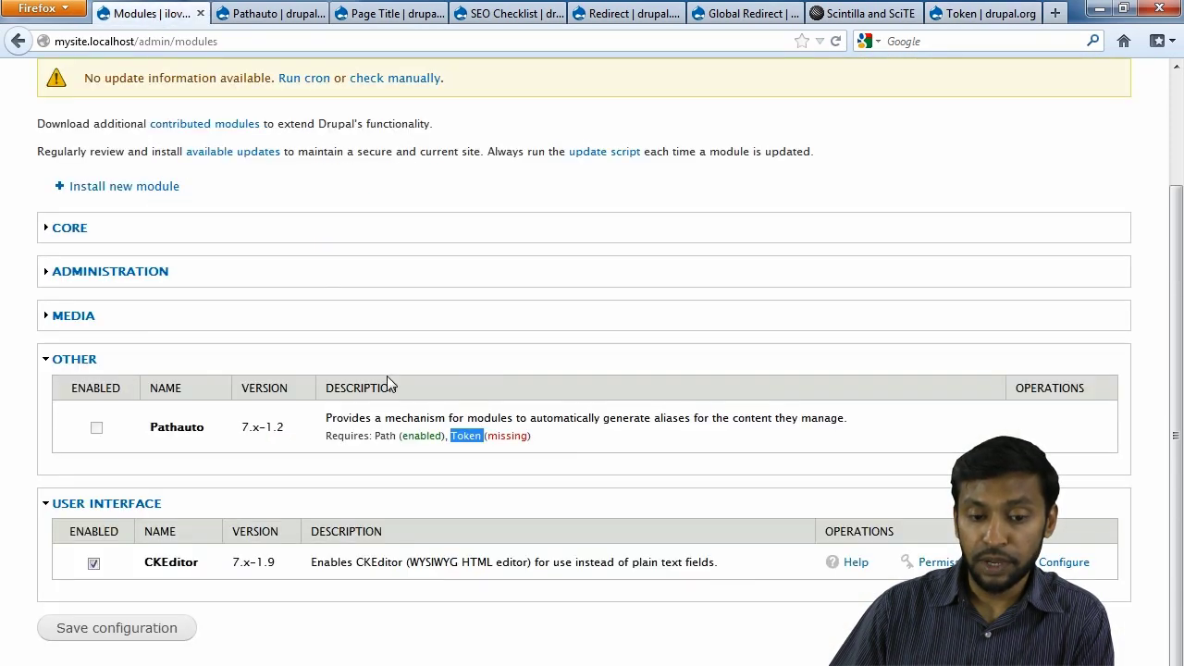
{"action": "left_click", "coordinate": [127, 188]}
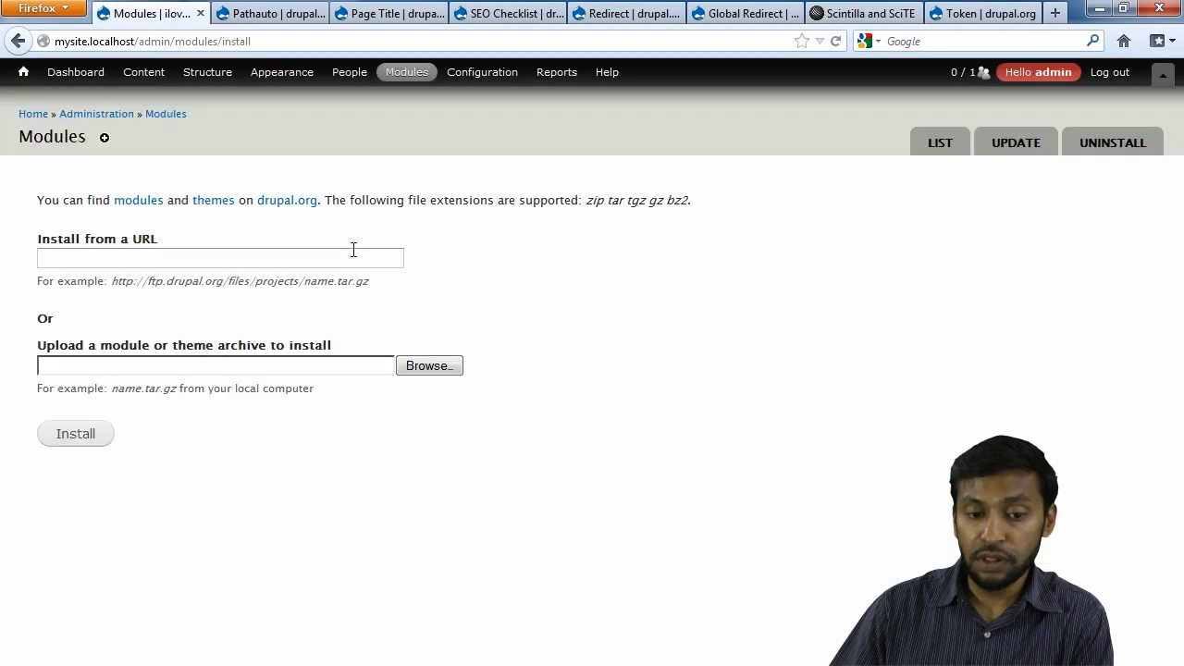
{"action": "left_click", "coordinate": [289, 257]}
{"action": "key", "text": "ctrl+v"}
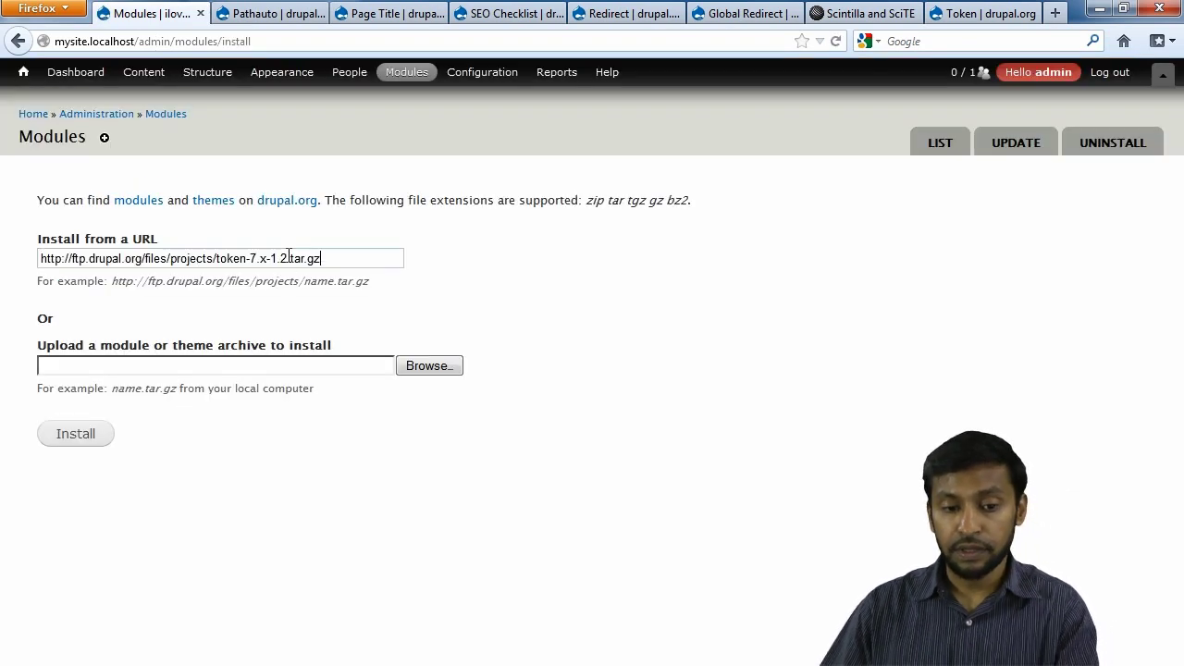
{"action": "left_click", "coordinate": [81, 435]}
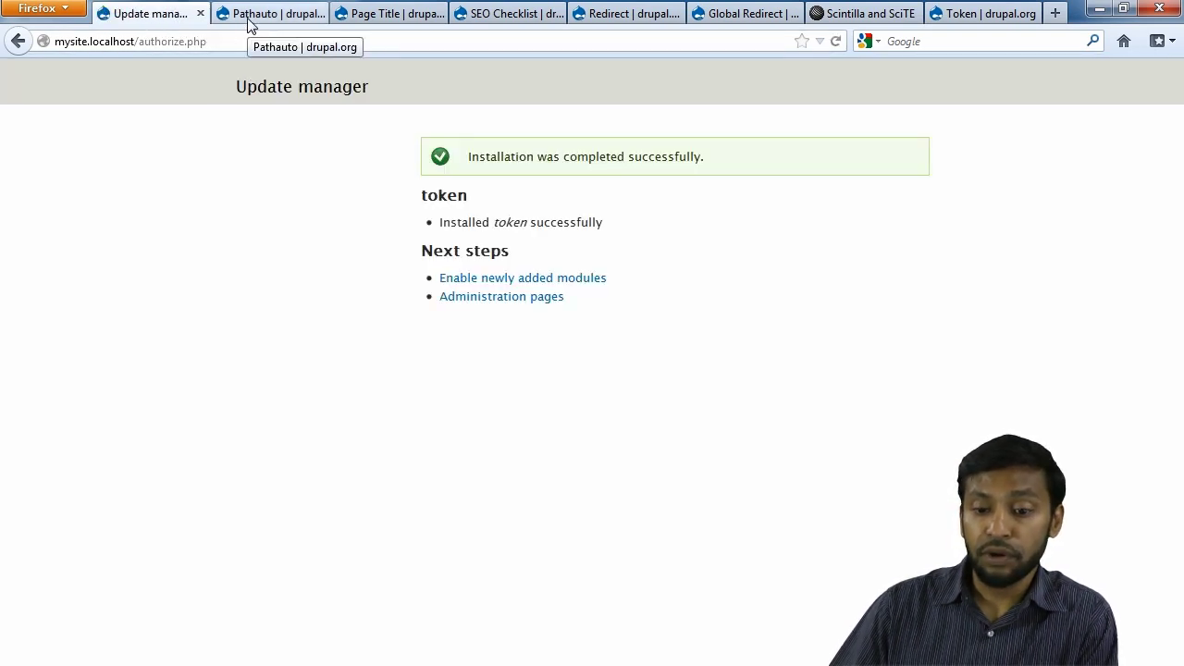
Enable the Pathauto and Token modules in the site's module list and save the configuration
{"action": "left_click", "coordinate": [490, 296]}
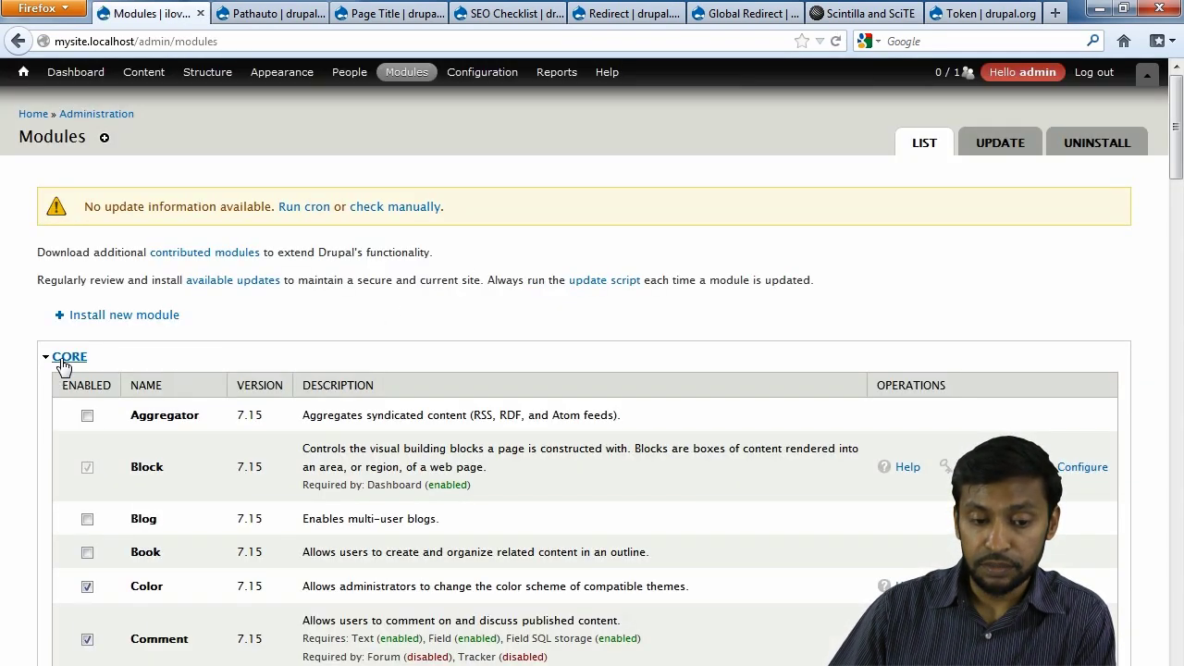
{"action": "left_click", "coordinate": [61, 358]}
{"action": "left_click", "coordinate": [66, 403]}
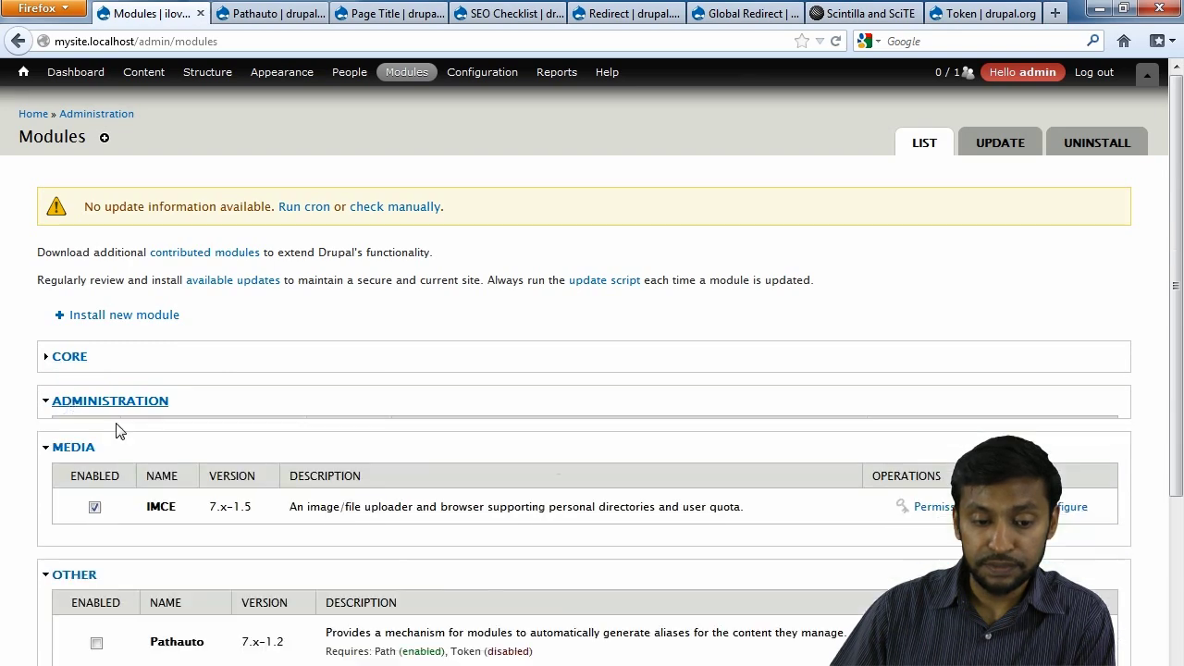
{"action": "scroll", "coordinate": [134, 421], "scroll_direction": "down", "scroll_amount": 4}
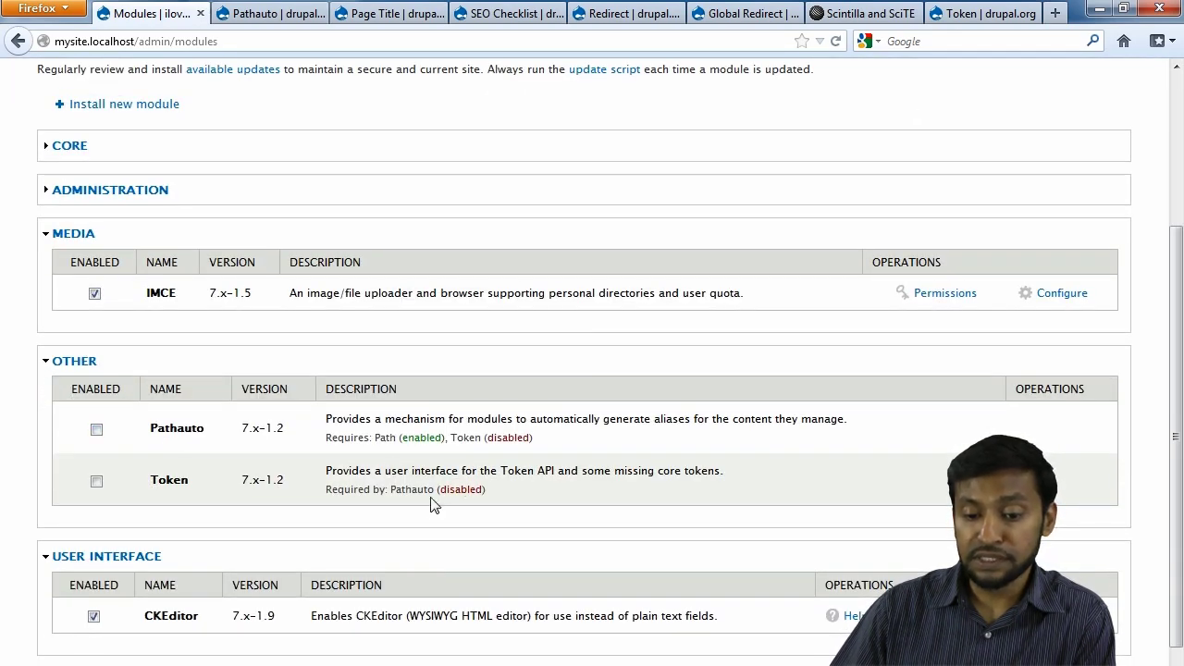
{"action": "double_click", "coordinate": [467, 439]}
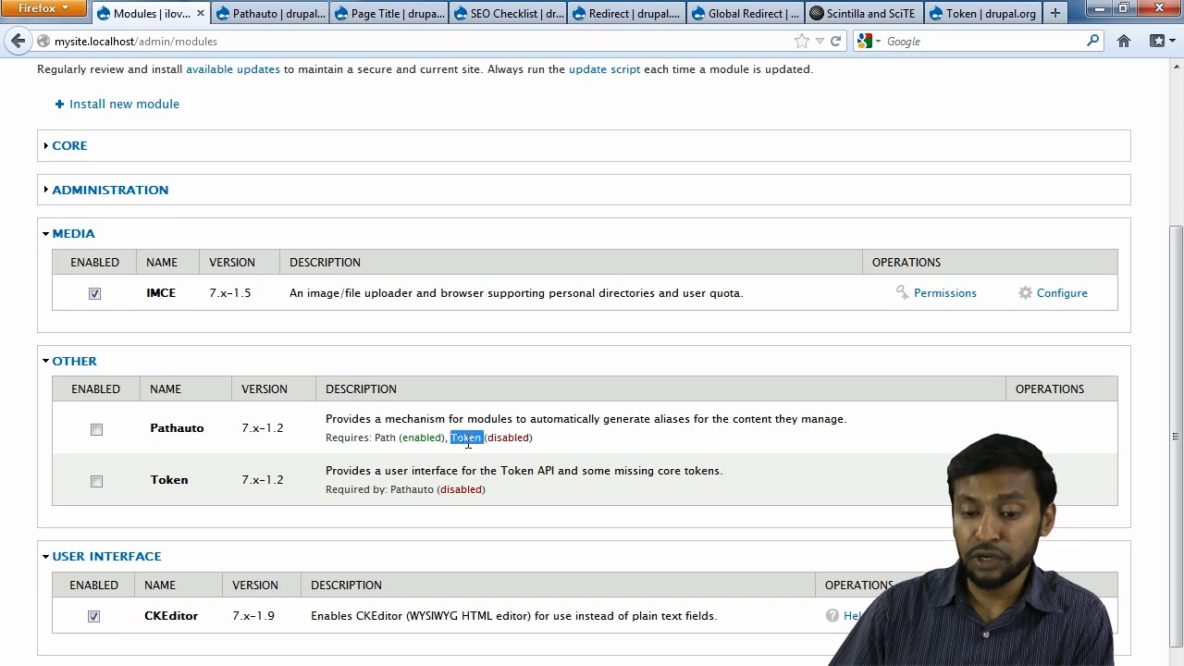
{"action": "left_click", "coordinate": [96, 430]}
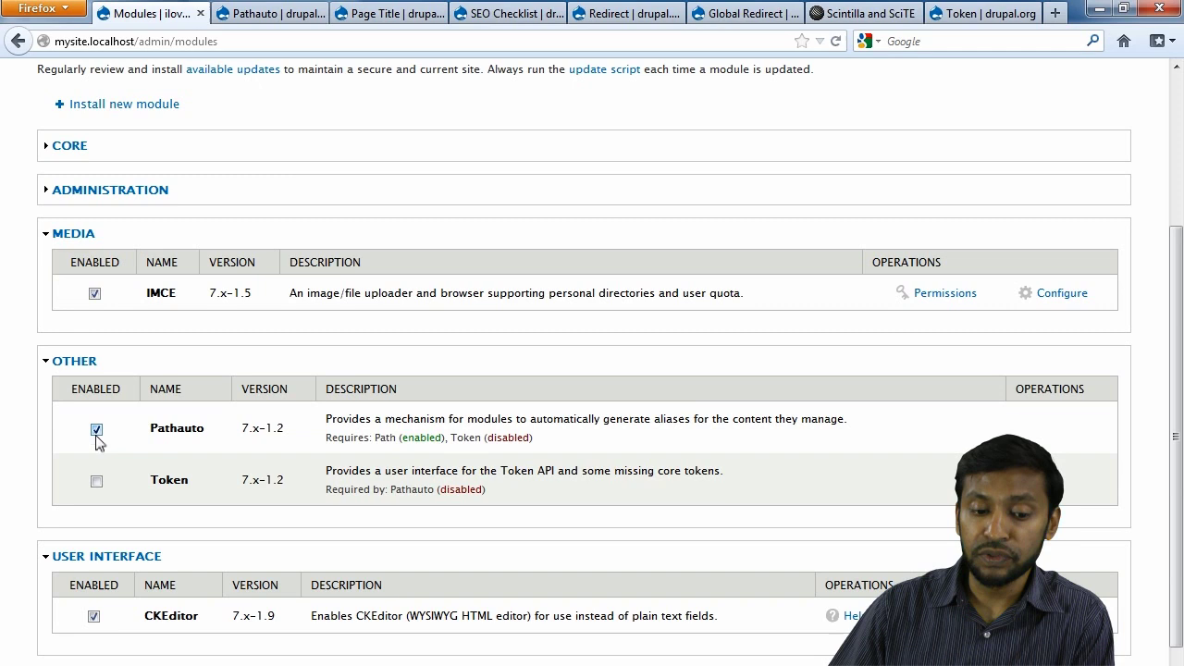
{"action": "left_click", "coordinate": [96, 482]}
{"action": "key", "text": "Return"}
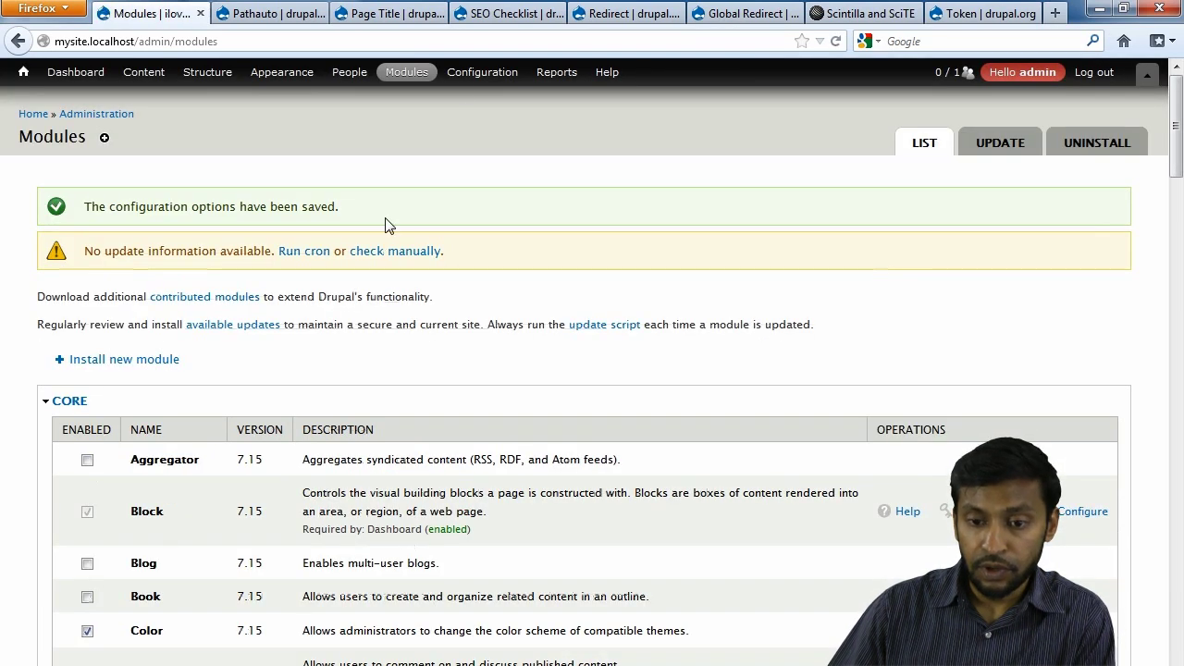
Set the default content path pattern to [node:title] in the URL alias patterns and save the configuration
{"action": "mouse_move", "coordinate": [526, 211]}
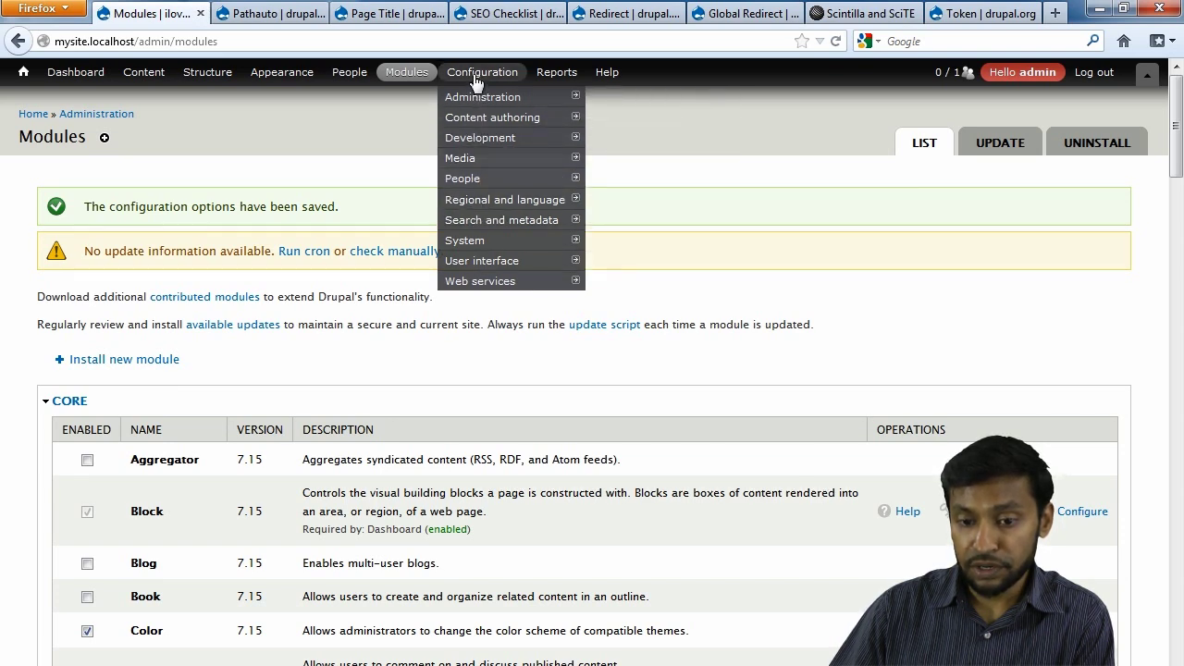
{"action": "mouse_move", "coordinate": [488, 215]}
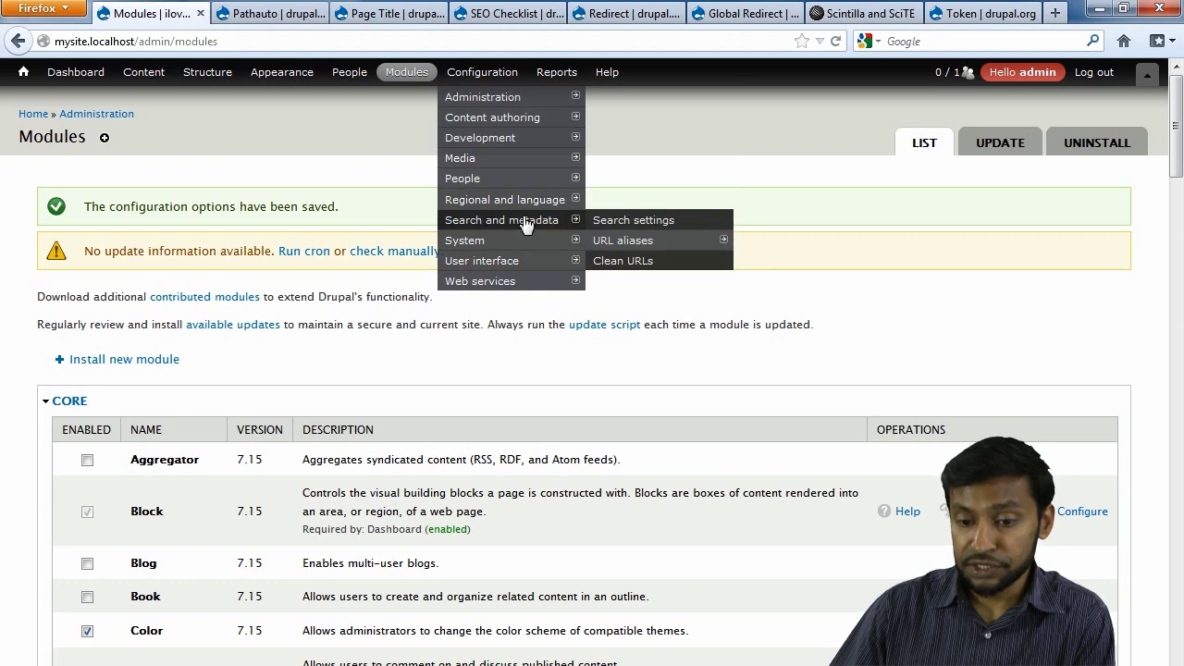
{"action": "mouse_move", "coordinate": [614, 248]}
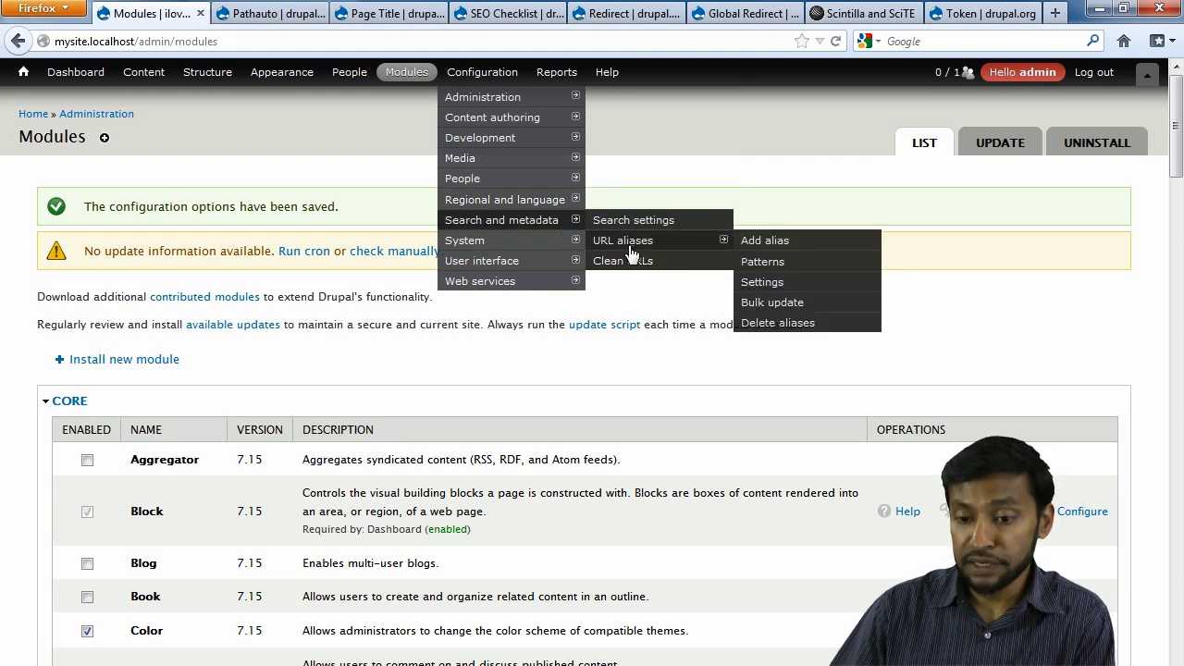
{"action": "left_click", "coordinate": [763, 282]}
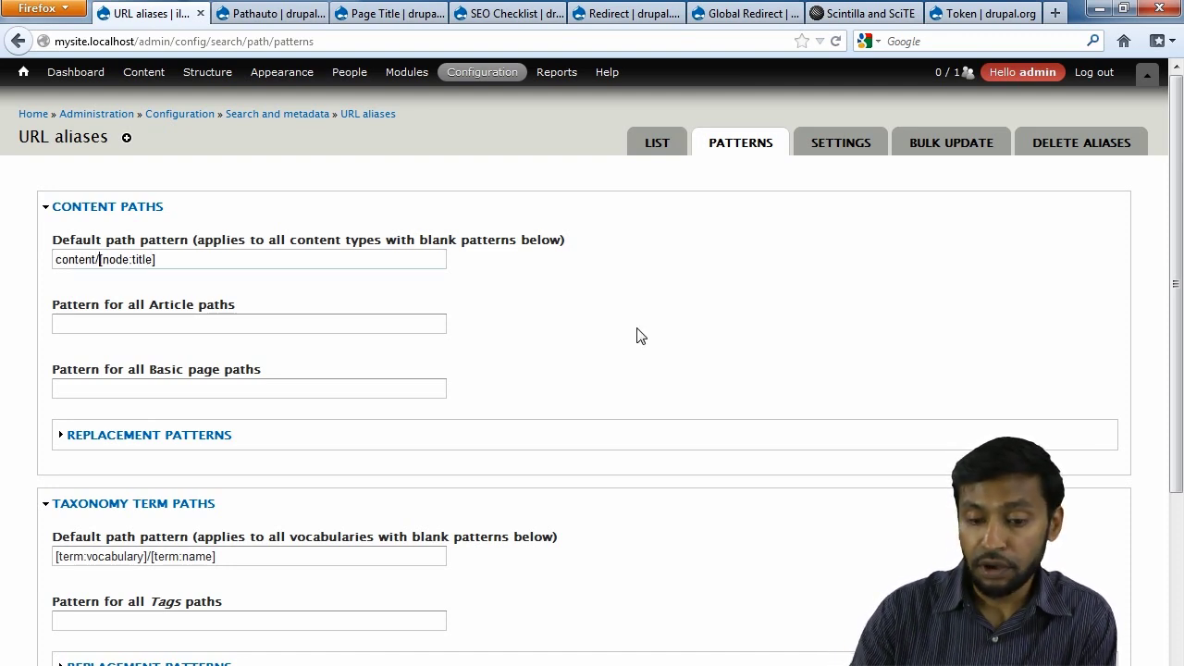
{"action": "key", "text": "BackSpace"}
{"action": "key", "text": "BackSpace"}
{"action": "key", "text": "BackSpace"}
{"action": "key", "text": "BackSpace"}
{"action": "key", "text": "BackSpace"}
{"action": "key", "text": "BackSpace"}
{"action": "key", "text": "BackSpace"}
{"action": "key", "text": "BackSpace"}
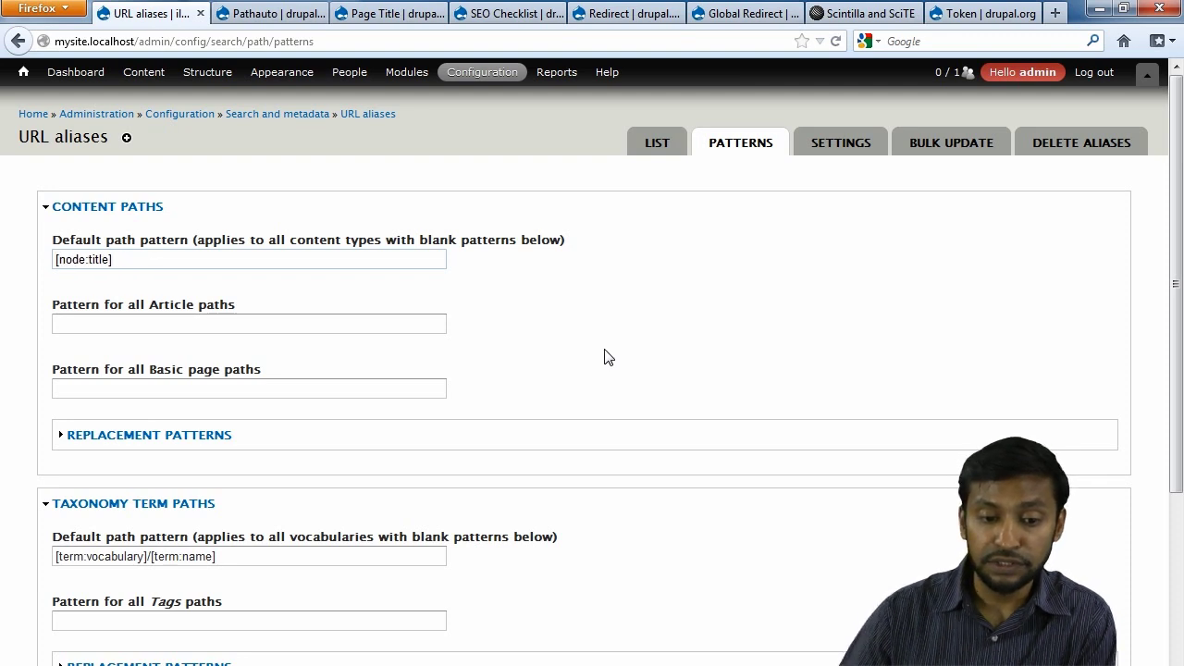
{"action": "scroll", "coordinate": [584, 333], "scroll_direction": "down", "scroll_amount": 5}
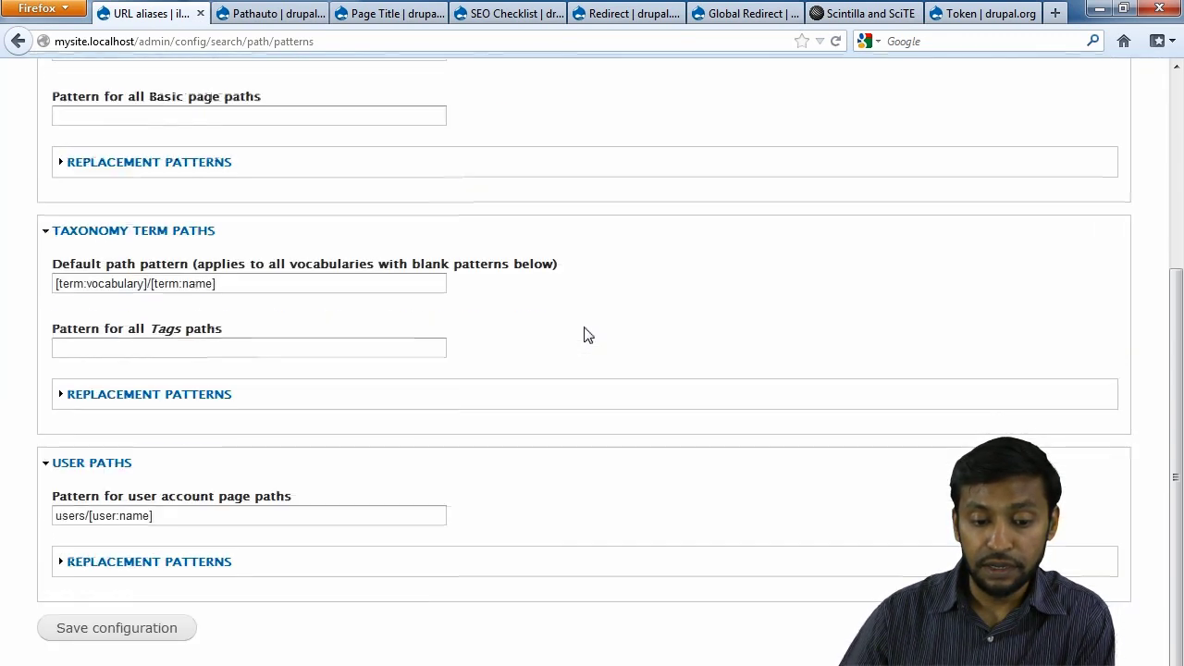
{"action": "left_click", "coordinate": [103, 629]}
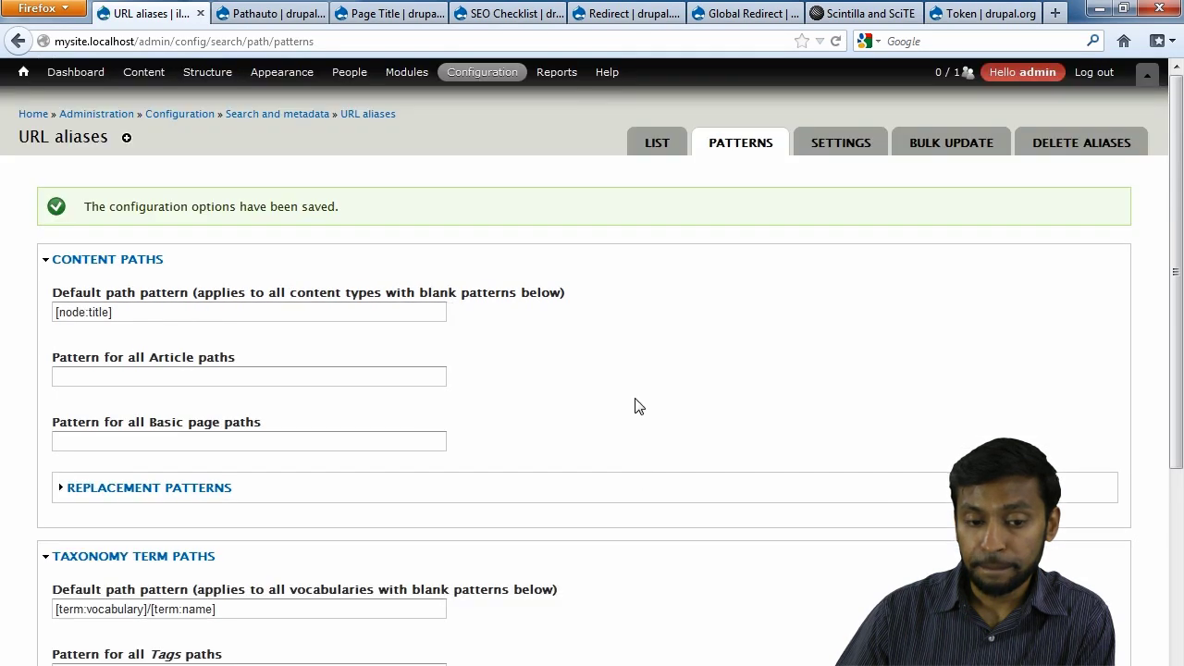
Bulk-generate URL aliases for the un-aliased content paths
{"action": "left_click", "coordinate": [1101, 148]}
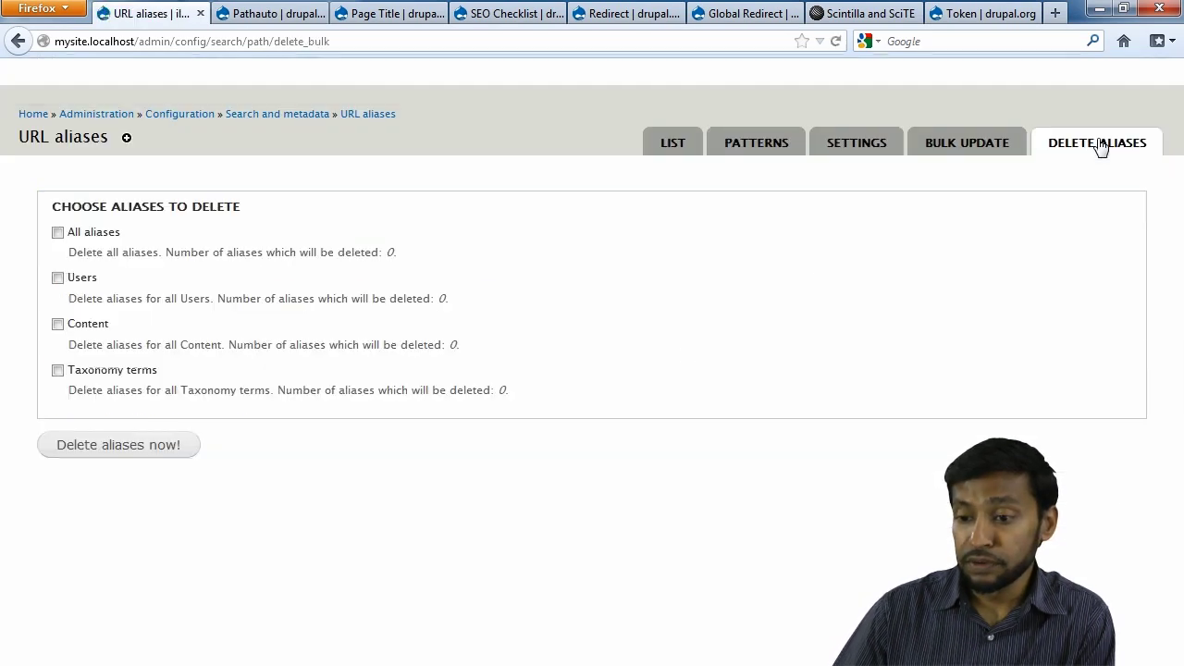
{"action": "left_click", "coordinate": [959, 150]}
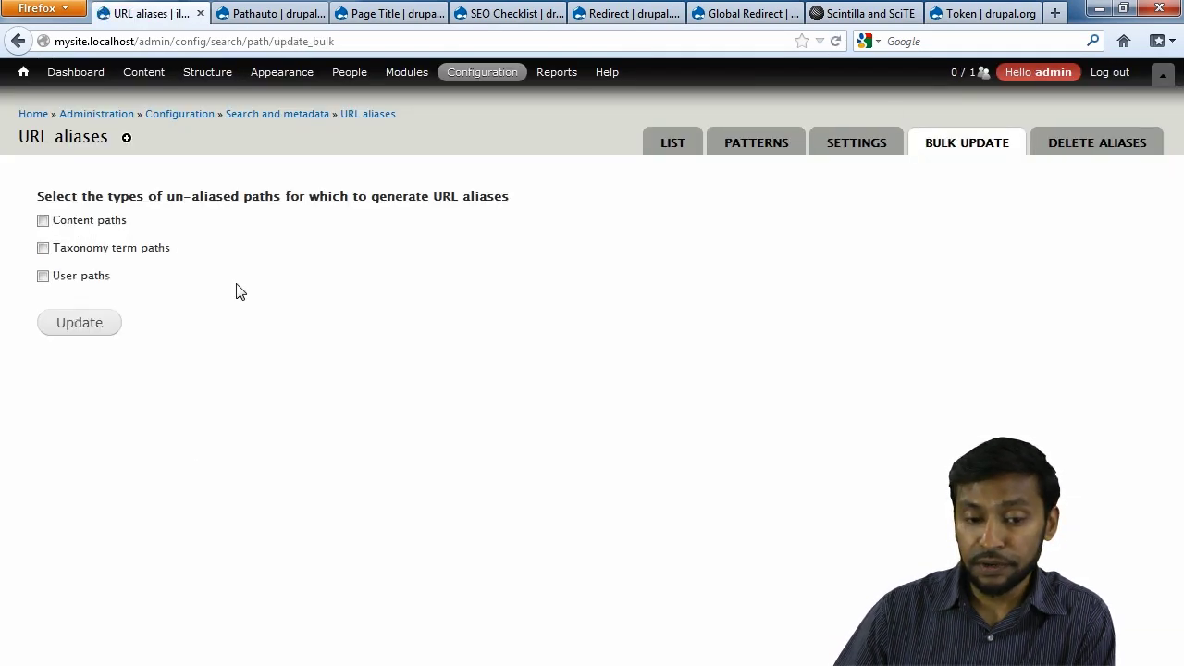
{"action": "left_click", "coordinate": [42, 221]}
{"action": "left_click", "coordinate": [63, 322]}
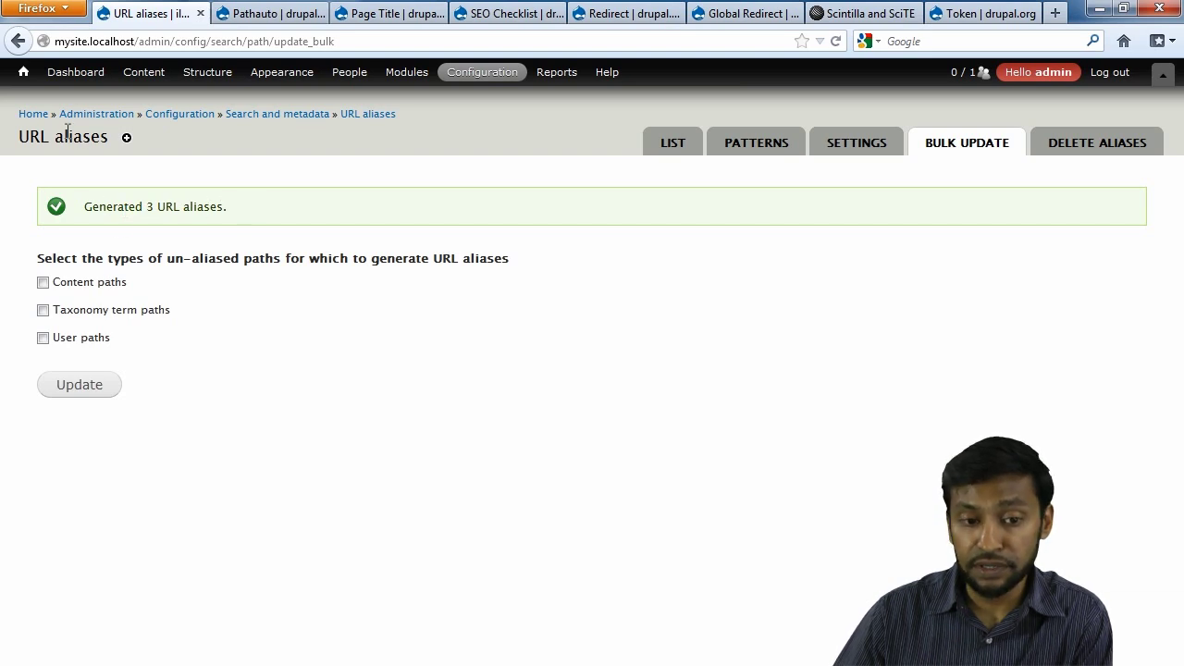
Open the 2nd Article Page and the Contact Us page on the site to compare their URLs with their titles
{"action": "left_click", "coordinate": [23, 72]}
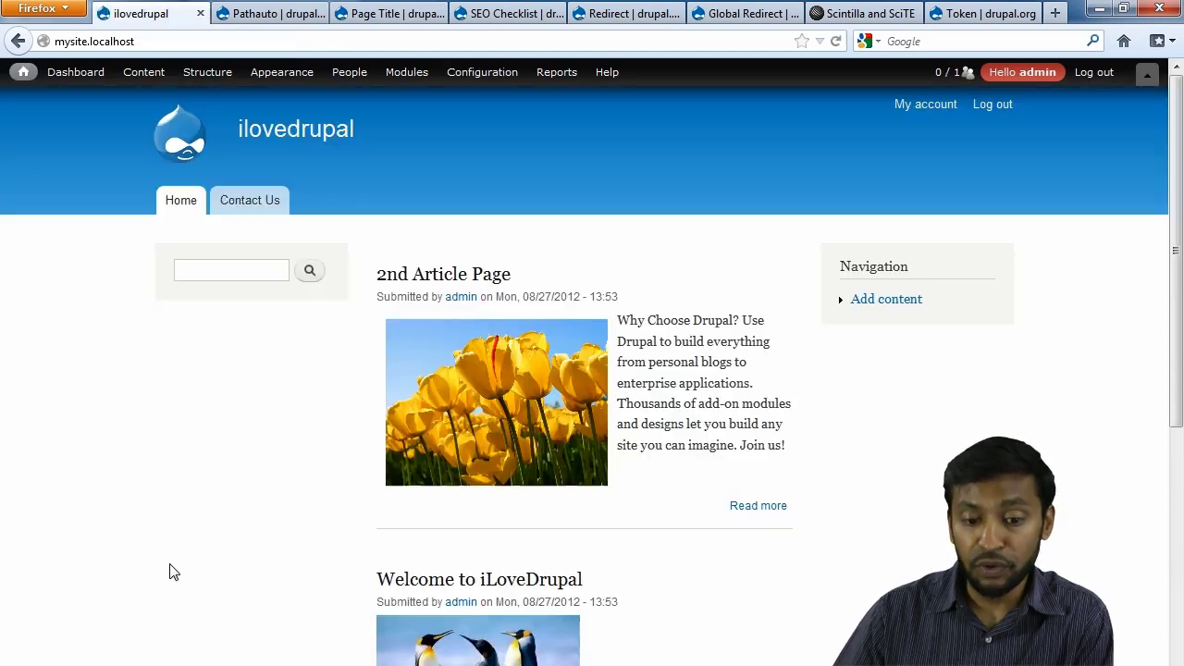
{"action": "left_click", "coordinate": [425, 273]}
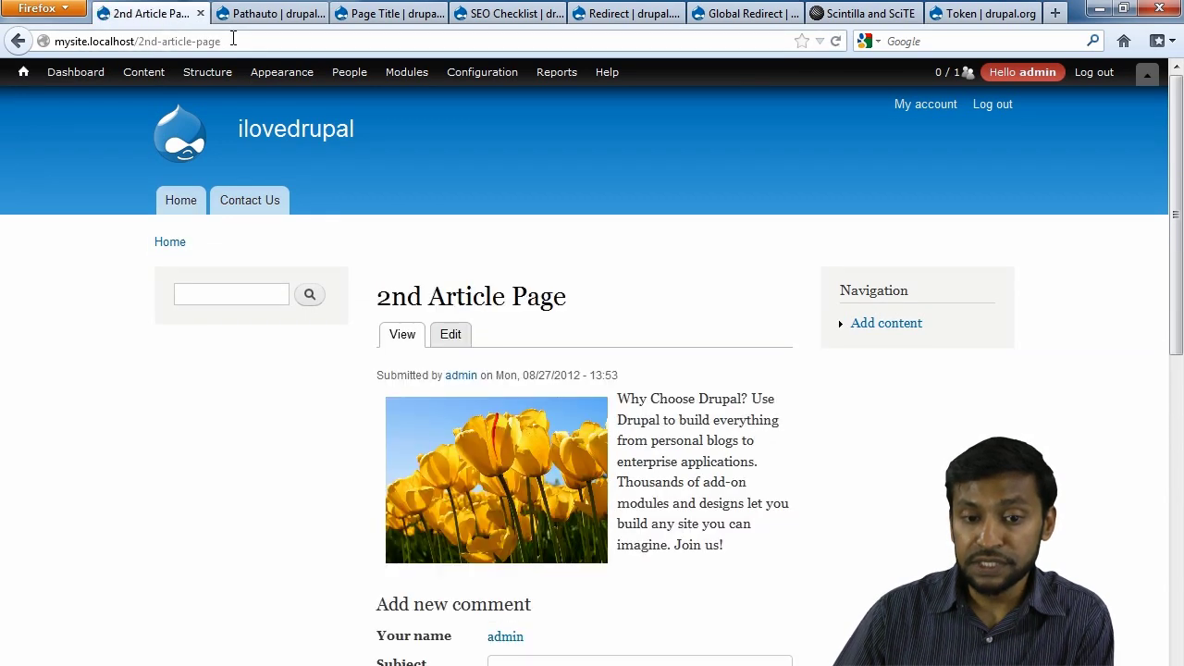
{"action": "double_click", "coordinate": [233, 41]}
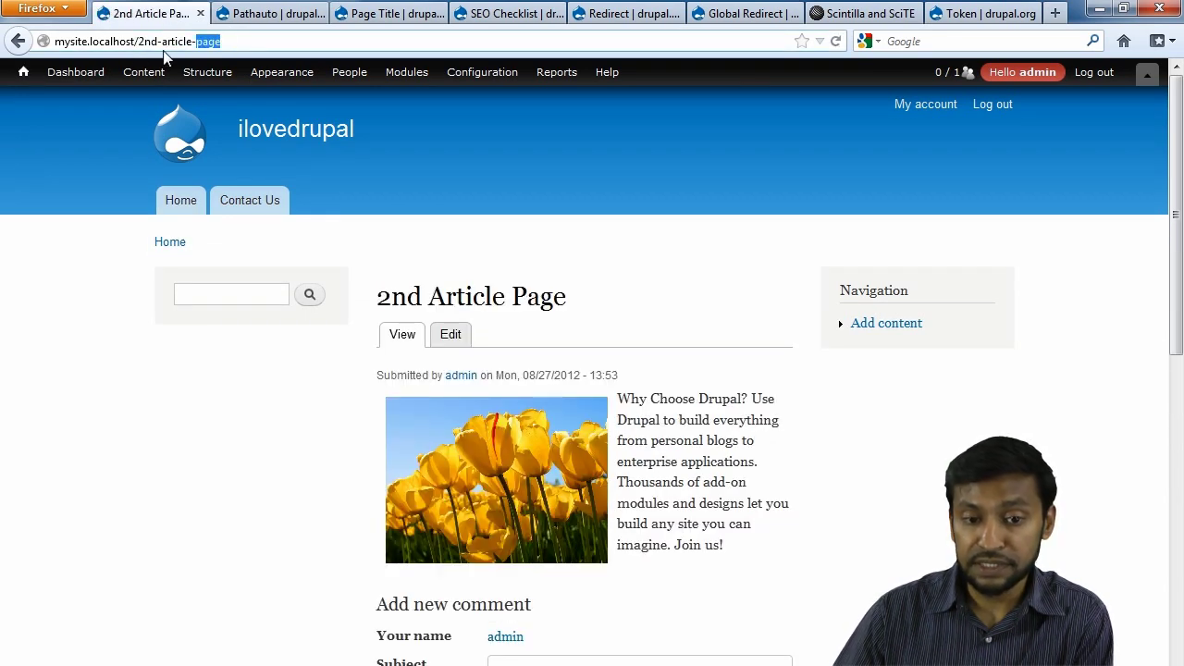
{"action": "left_click", "coordinate": [180, 200]}
{"action": "left_click", "coordinate": [249, 213]}
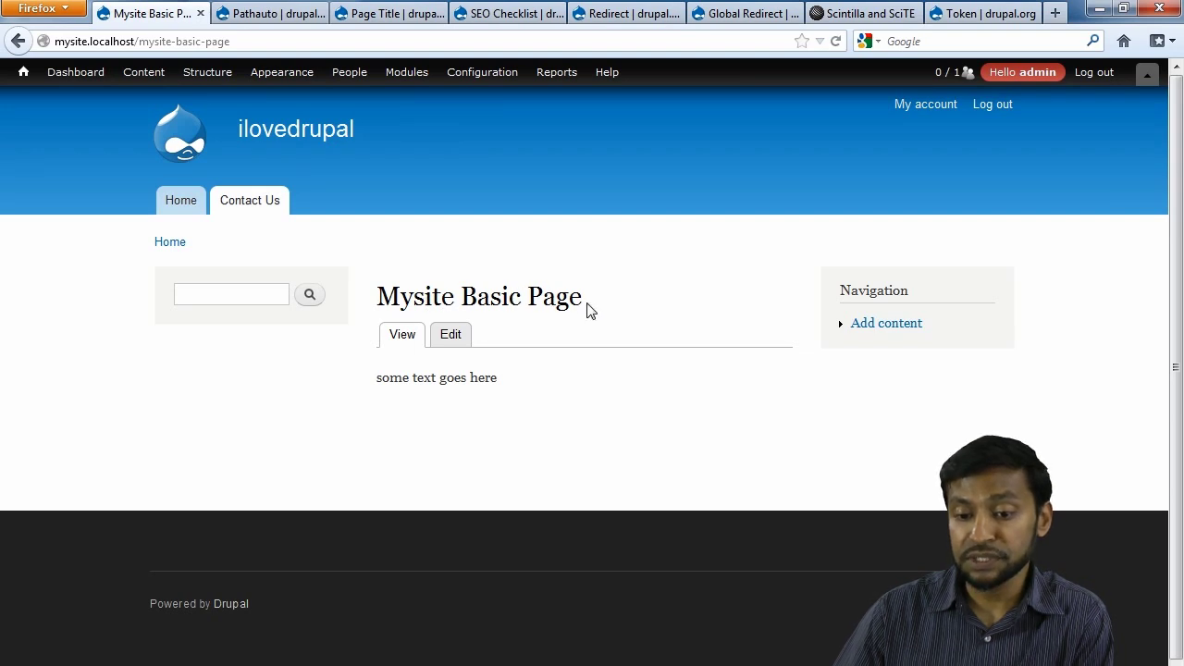
{"action": "left_click_drag", "start_coordinate": [587, 310], "coordinate": [378, 281]}
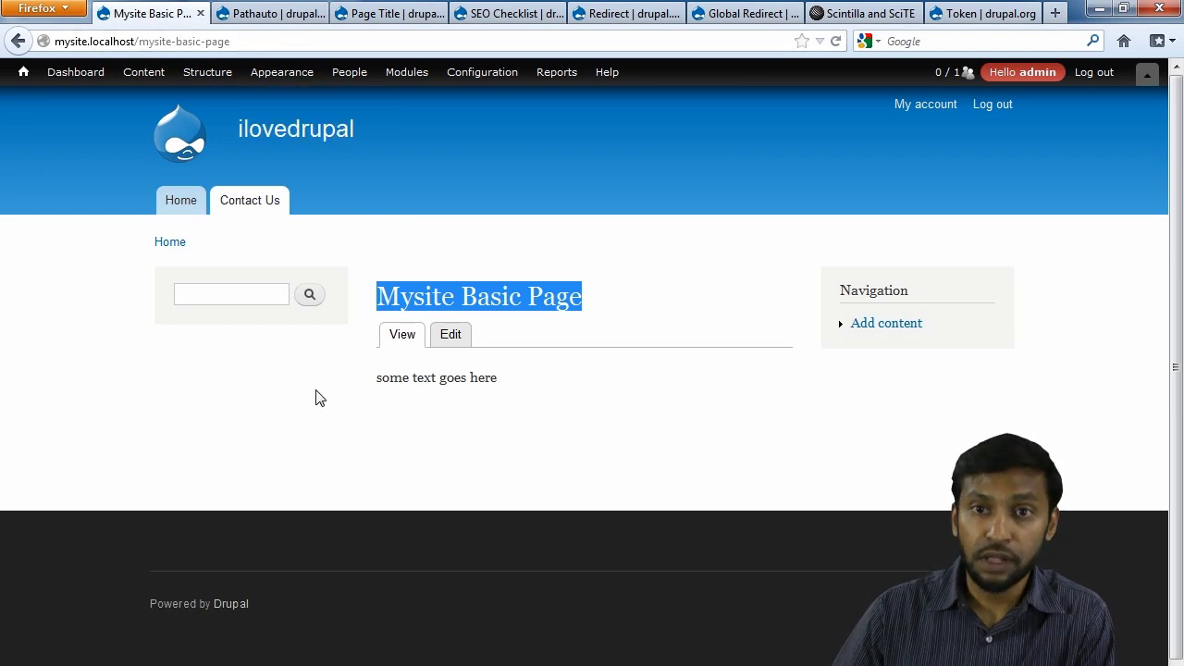
Copy the link to the recommended 7.x-2.7 tar.gz release from the Page Title project page
{"action": "left_click", "coordinate": [362, 25]}
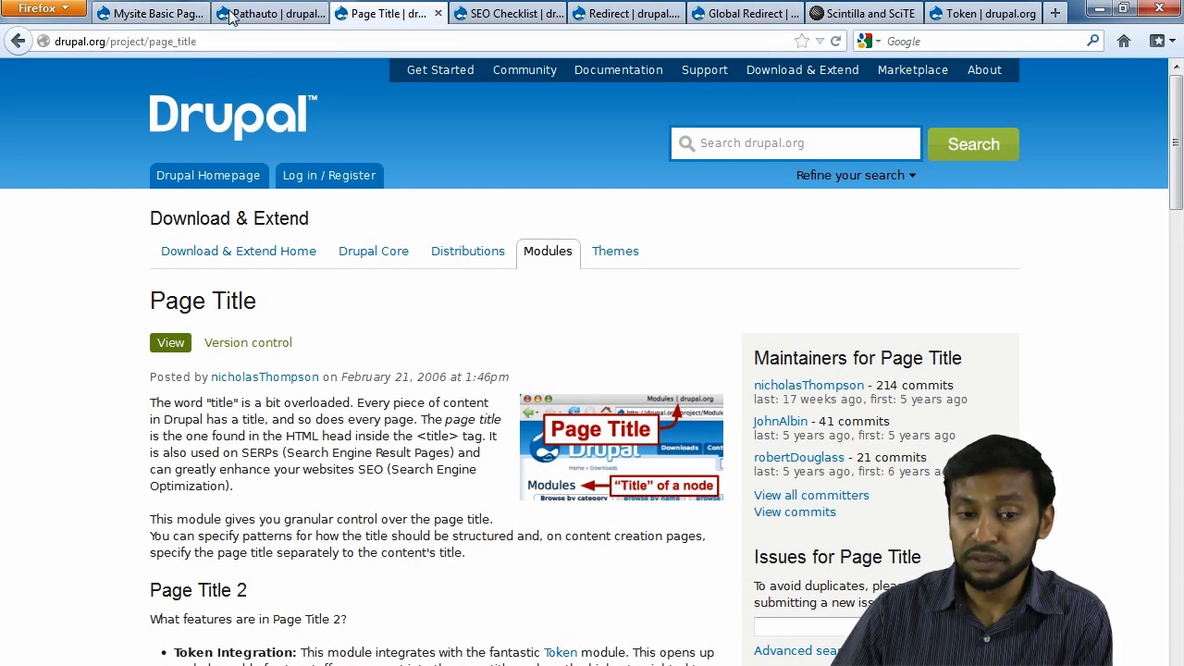
{"action": "left_click", "coordinate": [167, 15]}
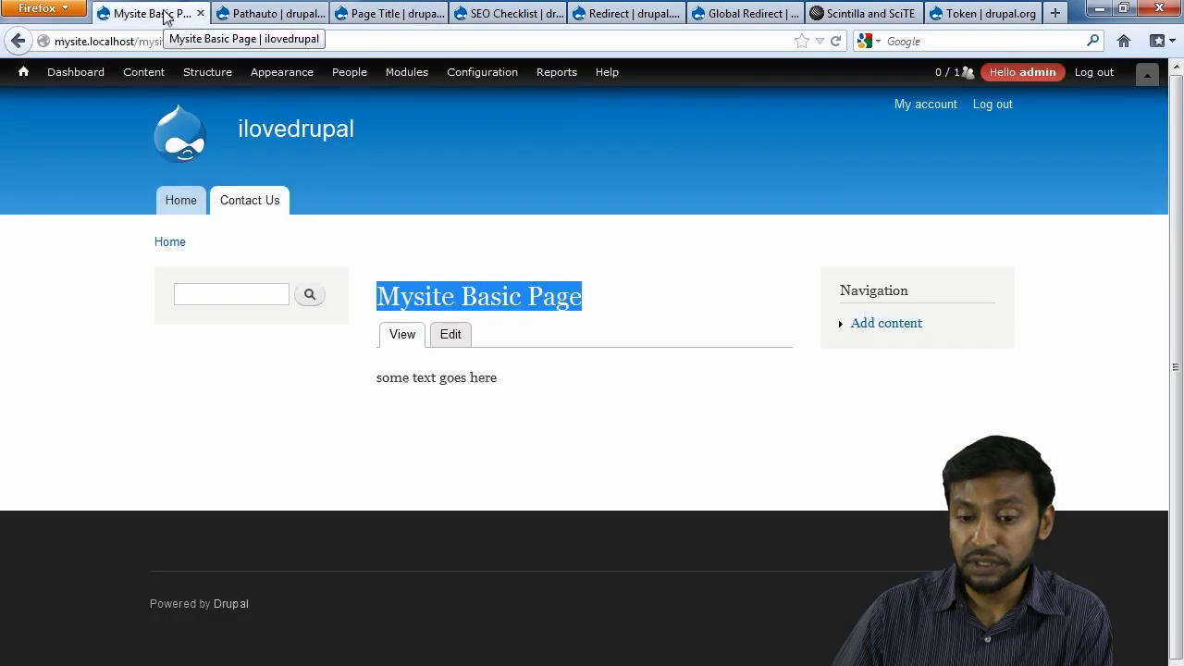
{"action": "left_click", "coordinate": [180, 199]}
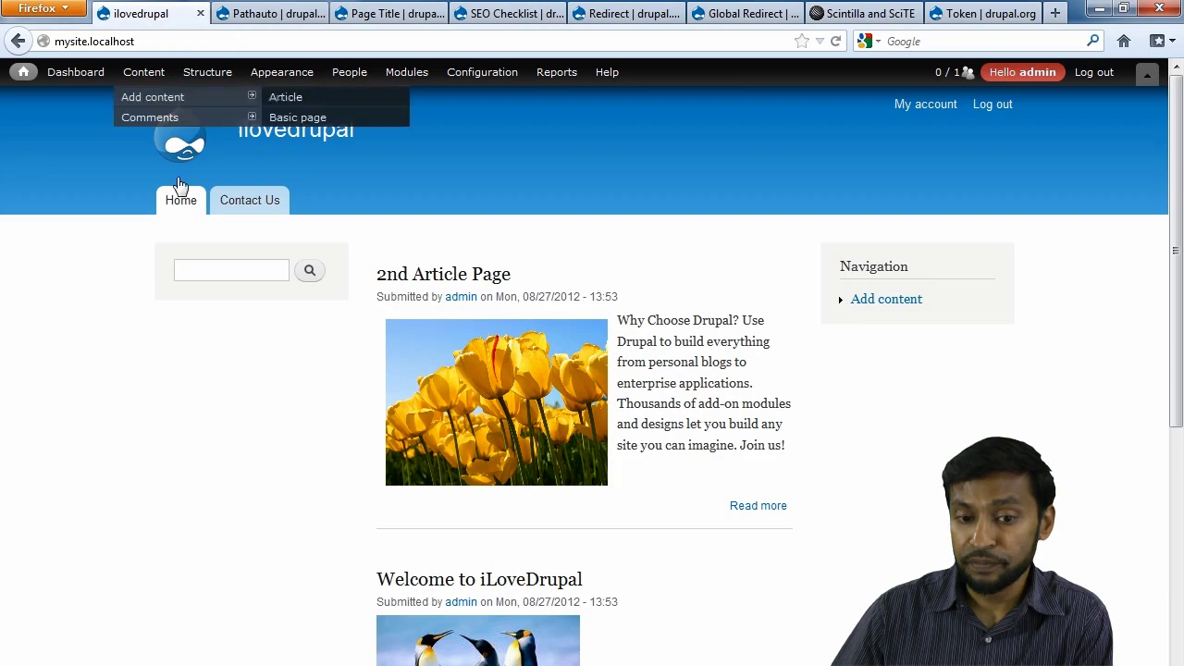
{"action": "left_click", "coordinate": [393, 13]}
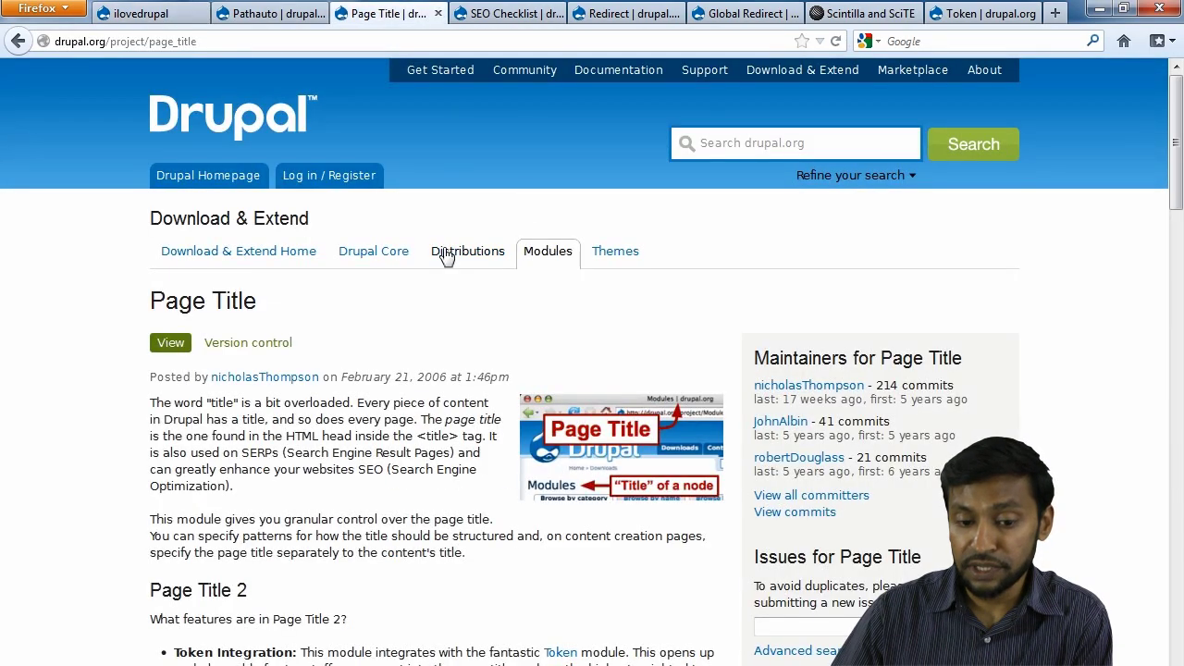
{"action": "scroll", "coordinate": [217, 418], "scroll_direction": "down", "scroll_amount": 10}
{"action": "scroll", "coordinate": [442, 592], "scroll_direction": "down", "scroll_amount": 8}
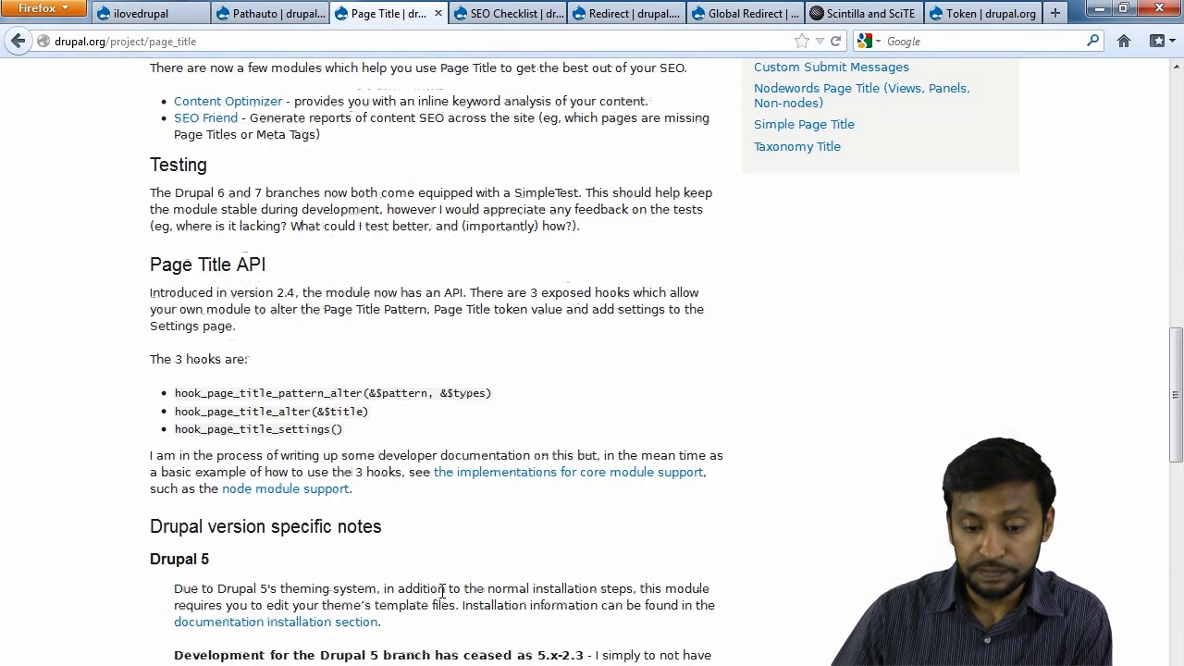
{"action": "scroll", "coordinate": [435, 551], "scroll_direction": "down", "scroll_amount": 7}
{"action": "scroll", "coordinate": [416, 537], "scroll_direction": "down", "scroll_amount": 8}
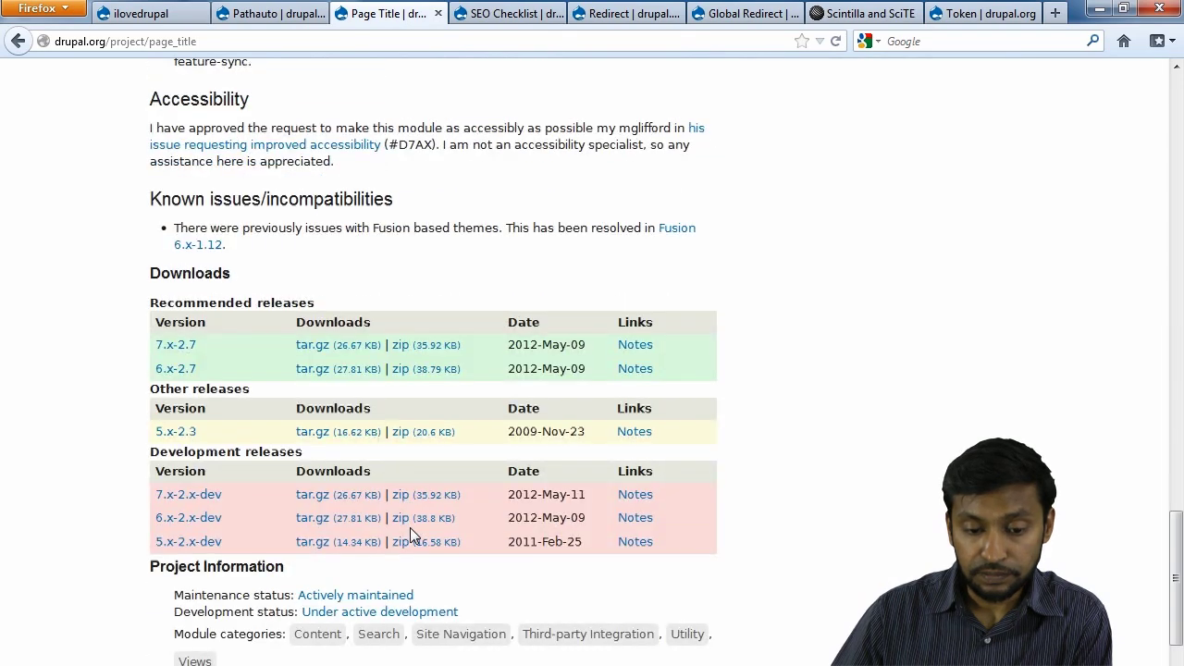
{"action": "right_click", "coordinate": [327, 348]}
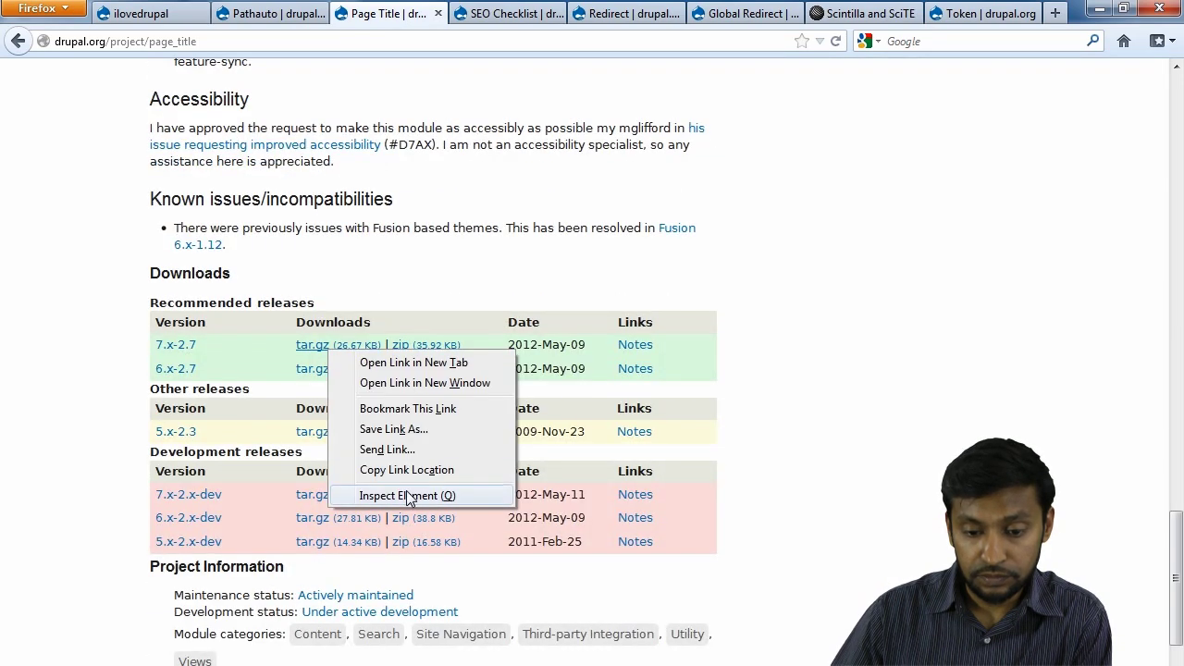
{"action": "left_click", "coordinate": [404, 470]}
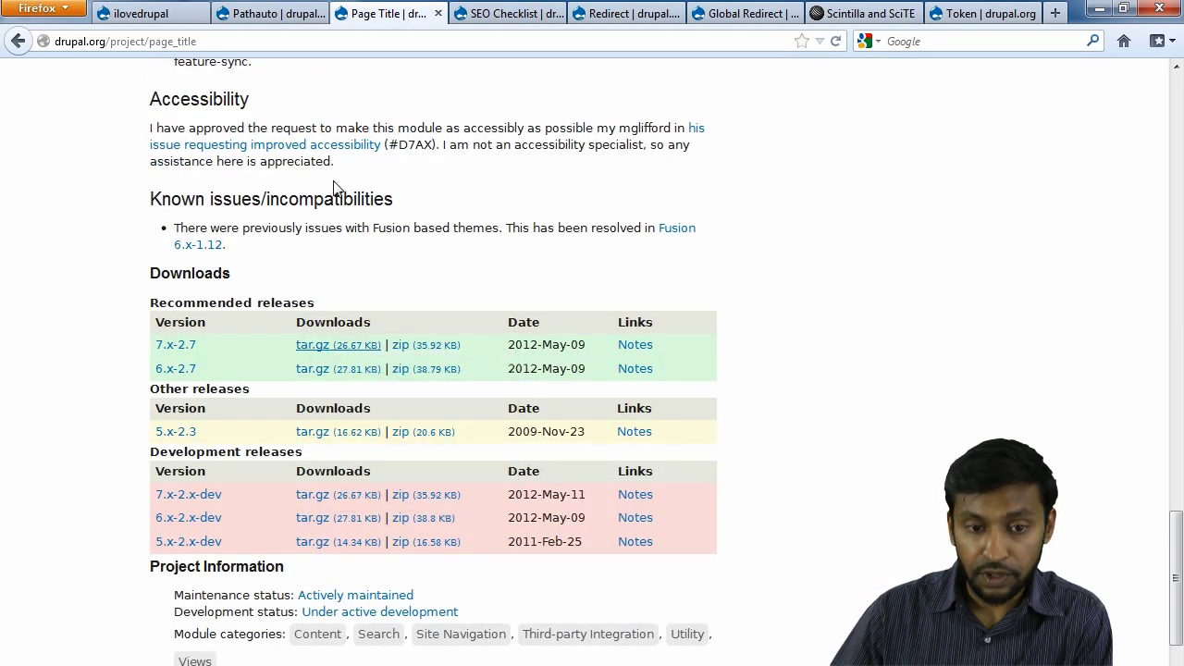
{"action": "left_click", "coordinate": [155, 14]}
{"action": "mouse_move", "coordinate": [414, 74]}
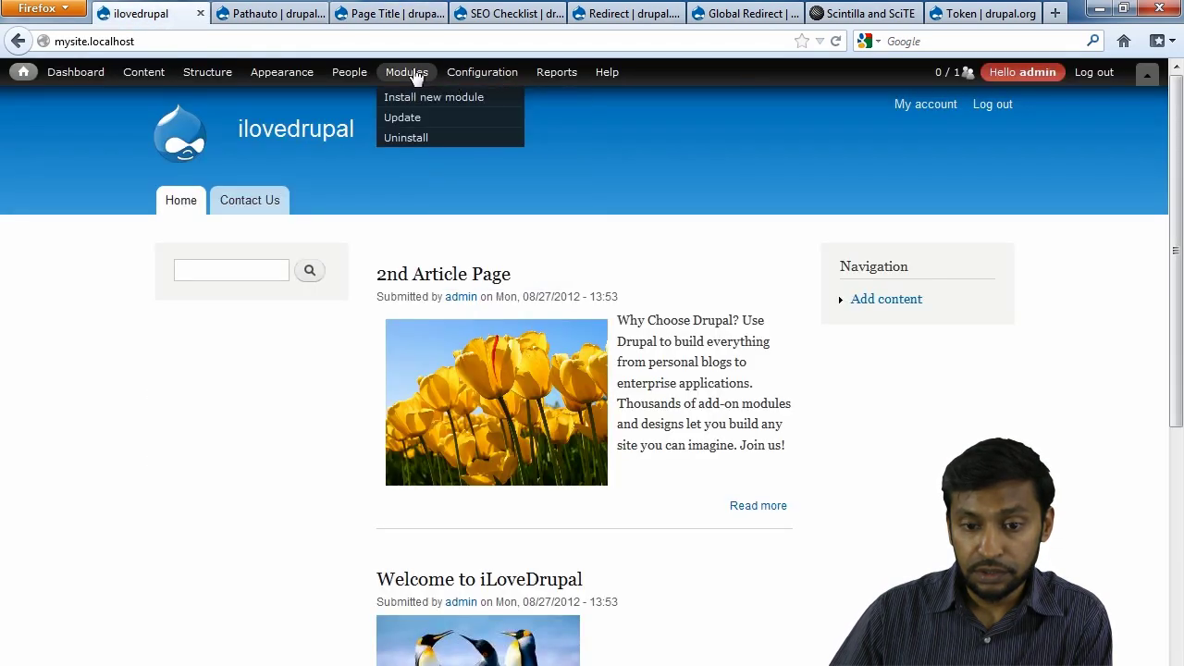
{"action": "left_click", "coordinate": [418, 100]}
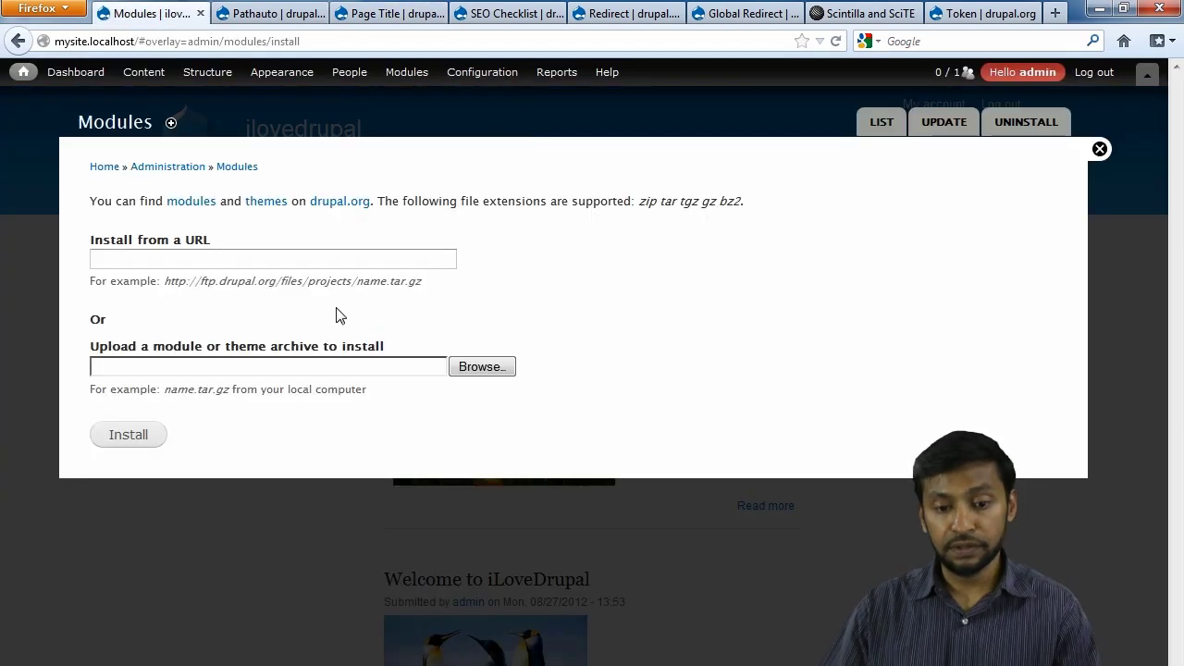
{"action": "left_click", "coordinate": [347, 251]}
{"action": "key", "text": "ctrl+v"}
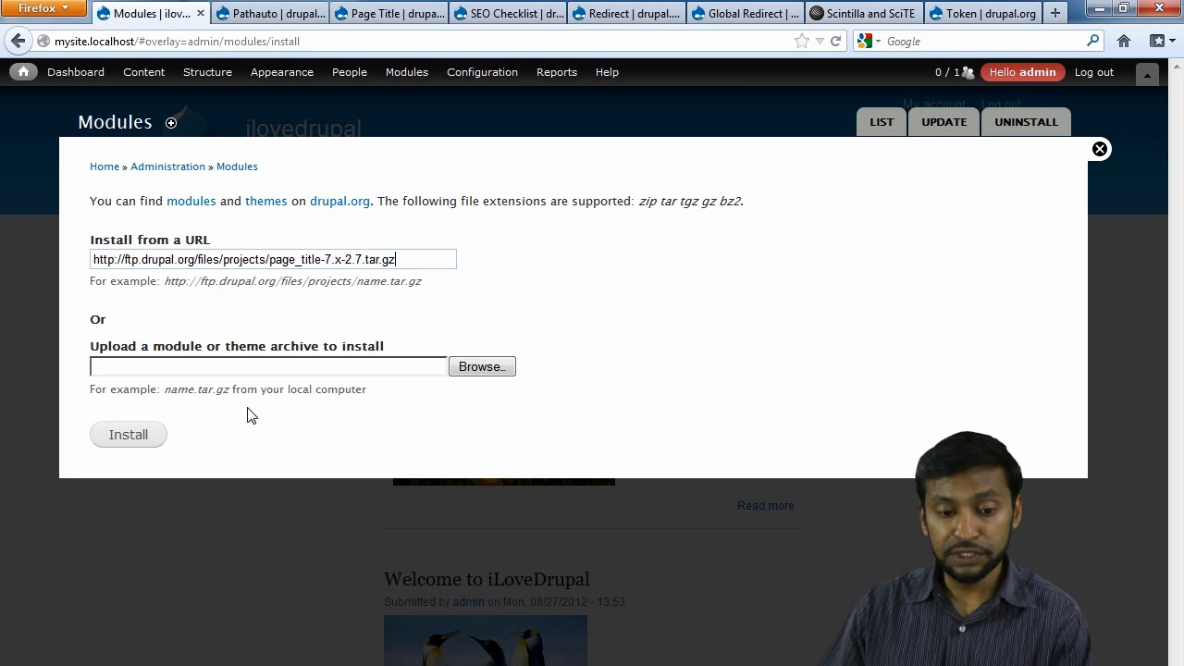
{"action": "left_click", "coordinate": [129, 436]}
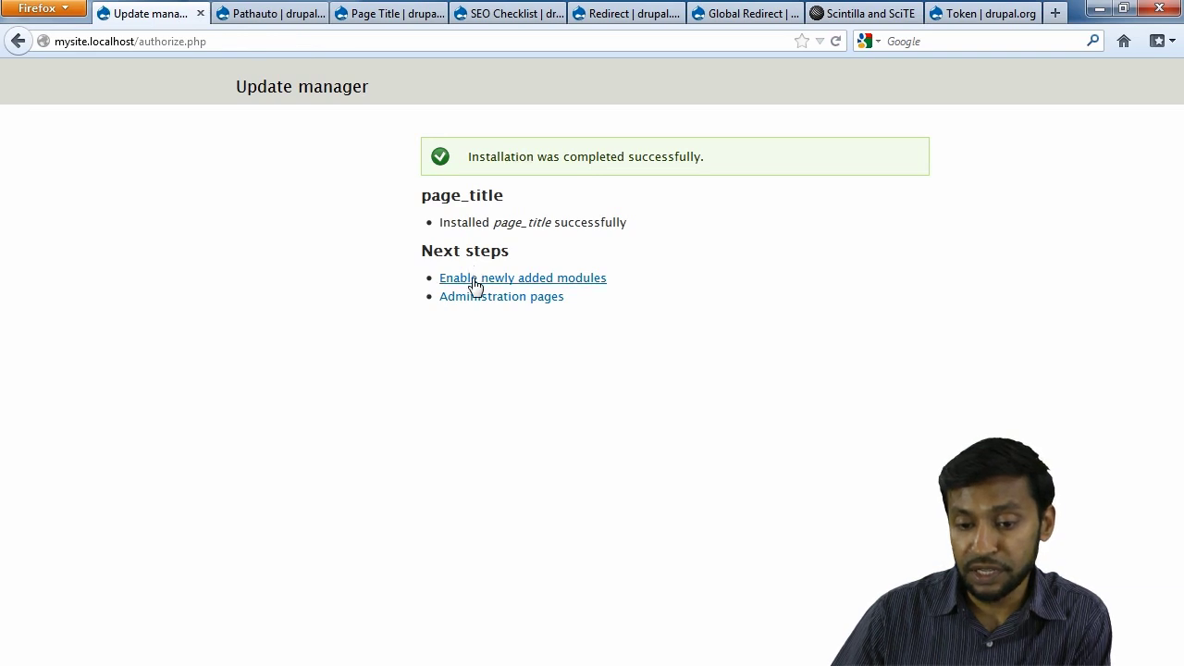
Enable the newly added Page Title module in the site's module list and save the configuration
{"action": "left_click", "coordinate": [473, 280]}
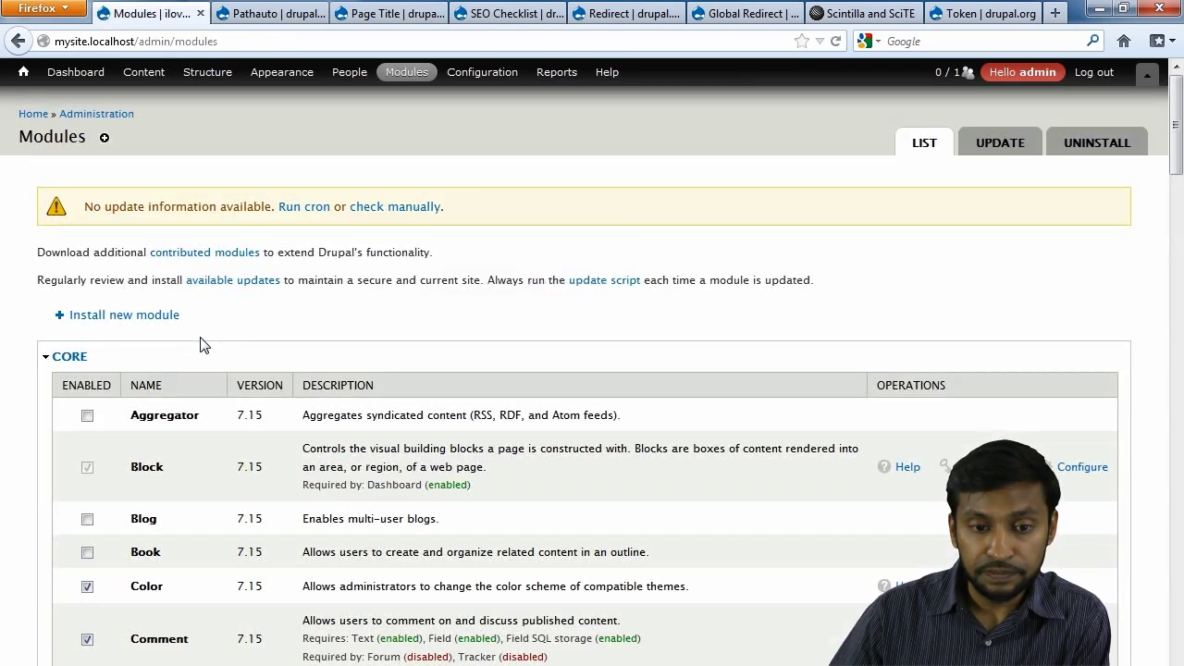
{"action": "scroll", "coordinate": [199, 345], "scroll_direction": "down", "scroll_amount": 10}
{"action": "scroll", "coordinate": [199, 341], "scroll_direction": "down", "scroll_amount": 15}
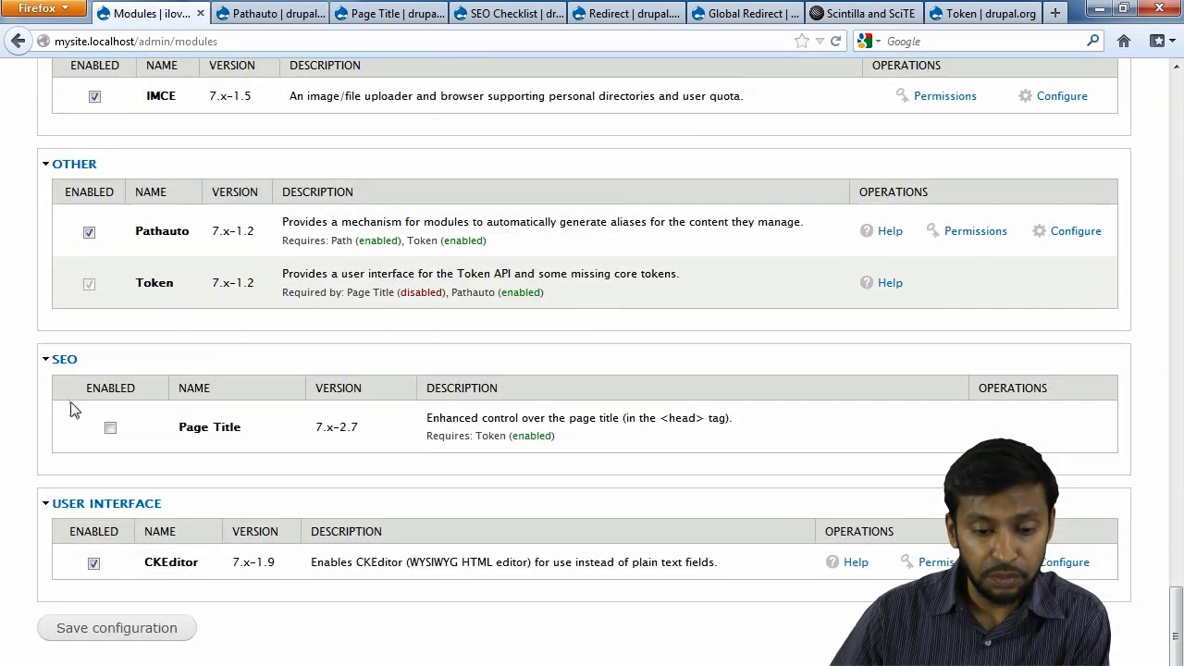
{"action": "left_click", "coordinate": [110, 428]}
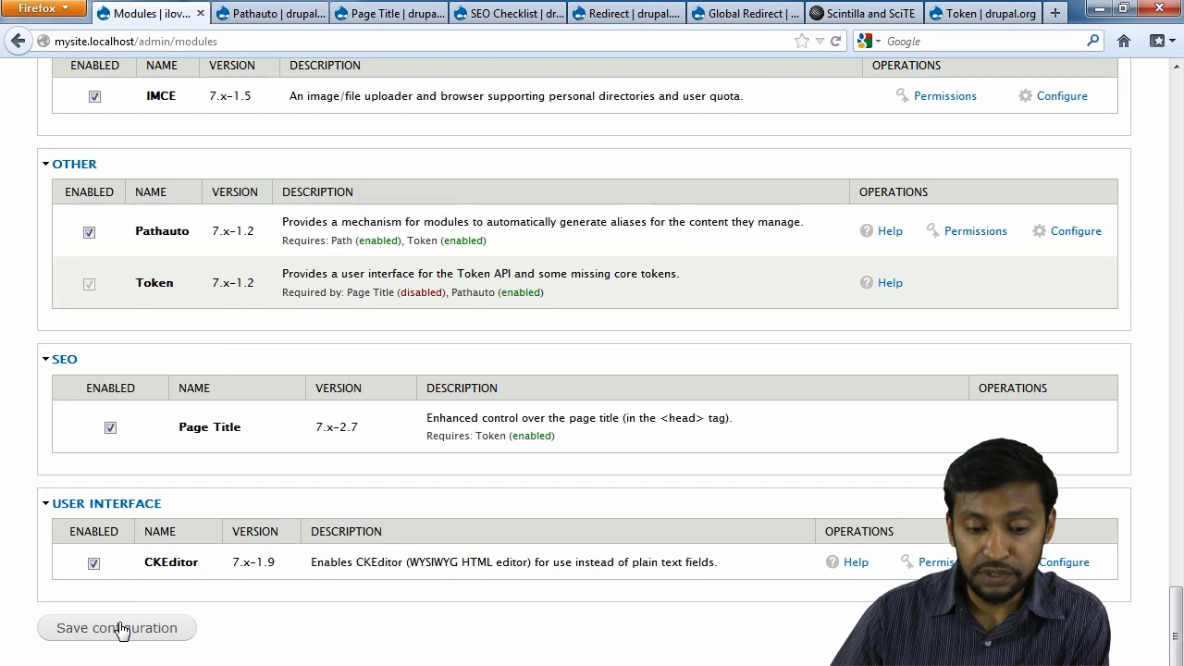
{"action": "left_click", "coordinate": [120, 629]}
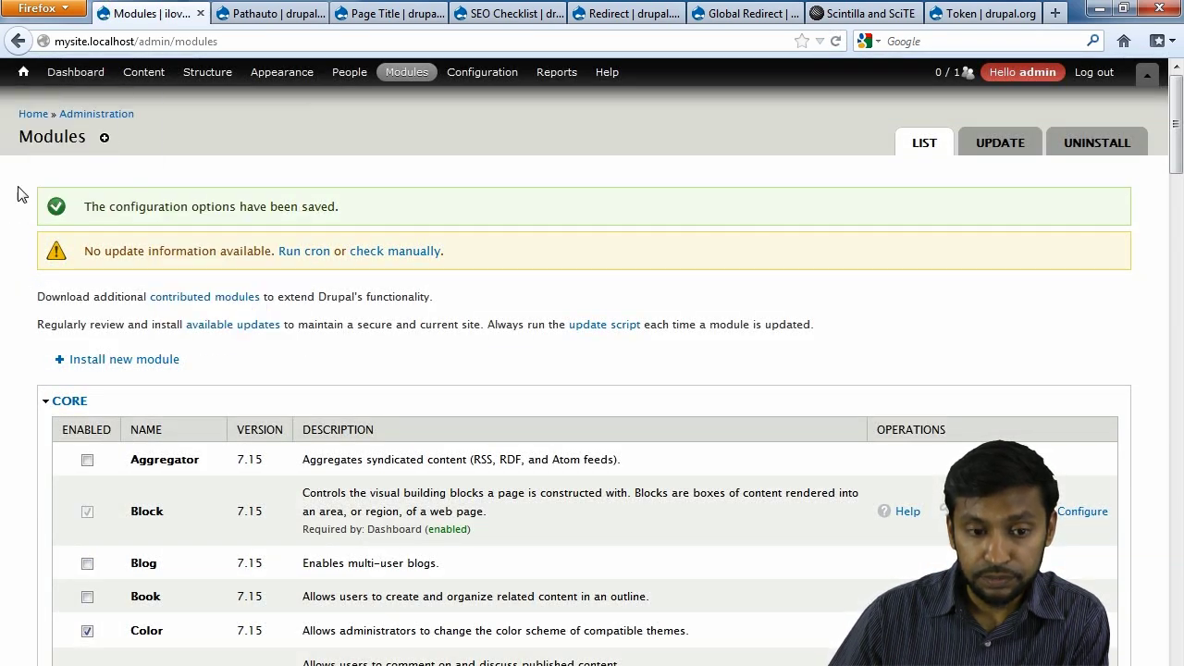
Check the browser titles of the front page and the 2nd Article Page, and examine the Default pattern in the Page titles settings
{"action": "left_click", "coordinate": [20, 93]}
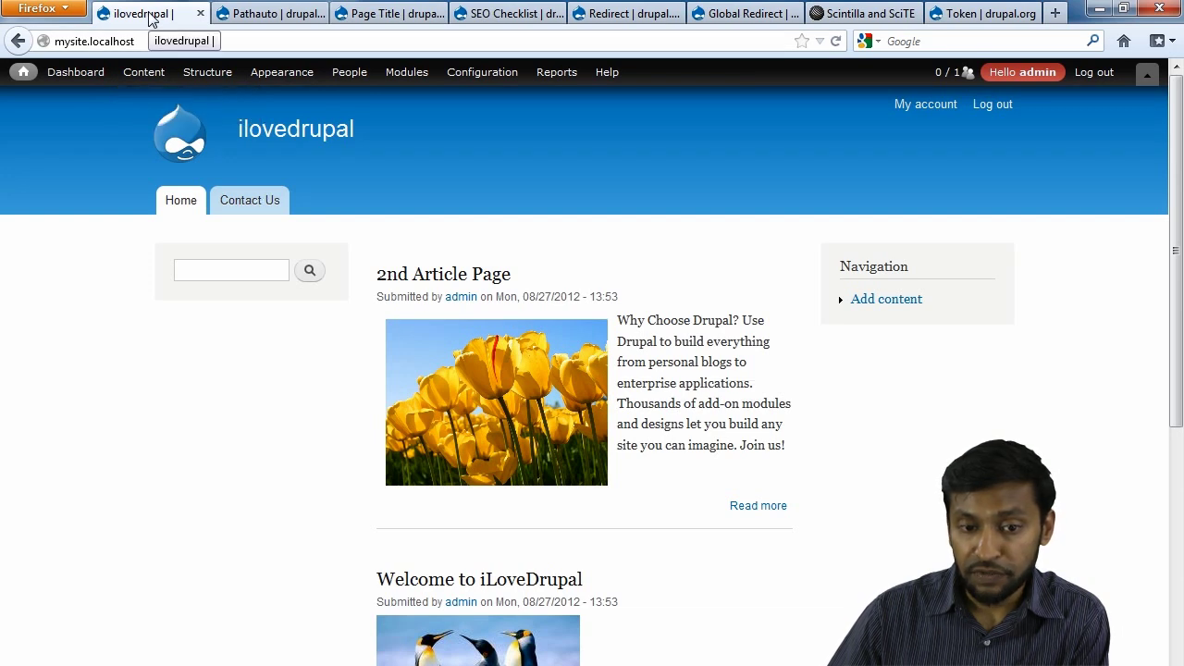
{"action": "left_click", "coordinate": [444, 278]}
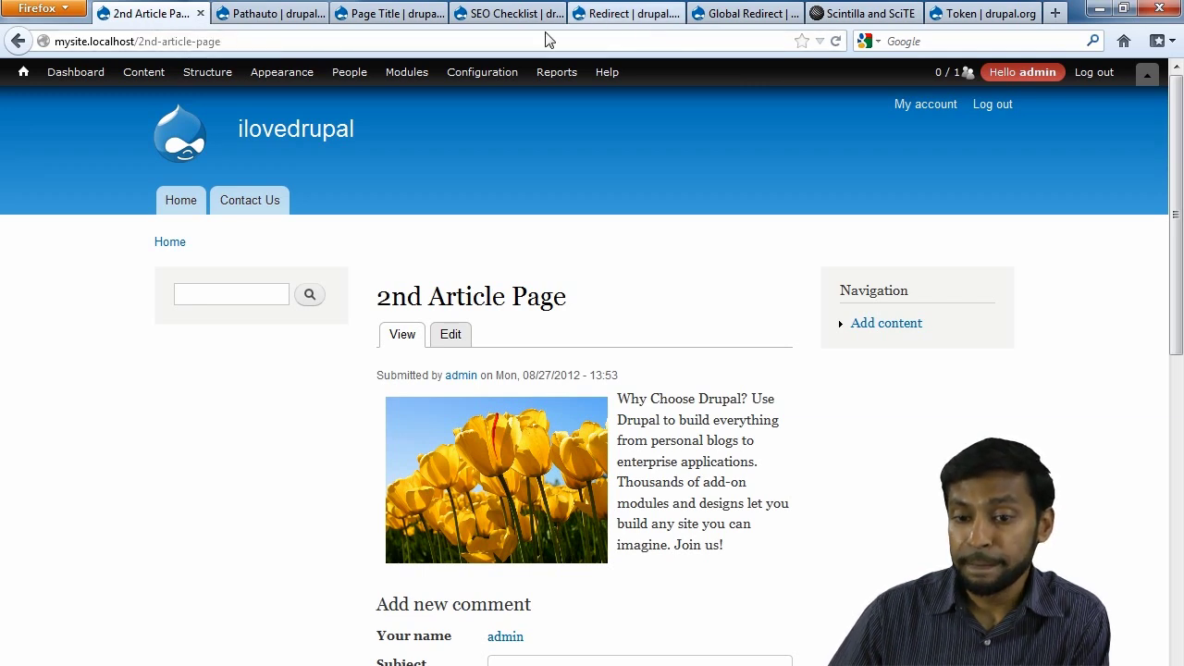
{"action": "mouse_move", "coordinate": [564, 85]}
{"action": "mouse_move", "coordinate": [491, 74]}
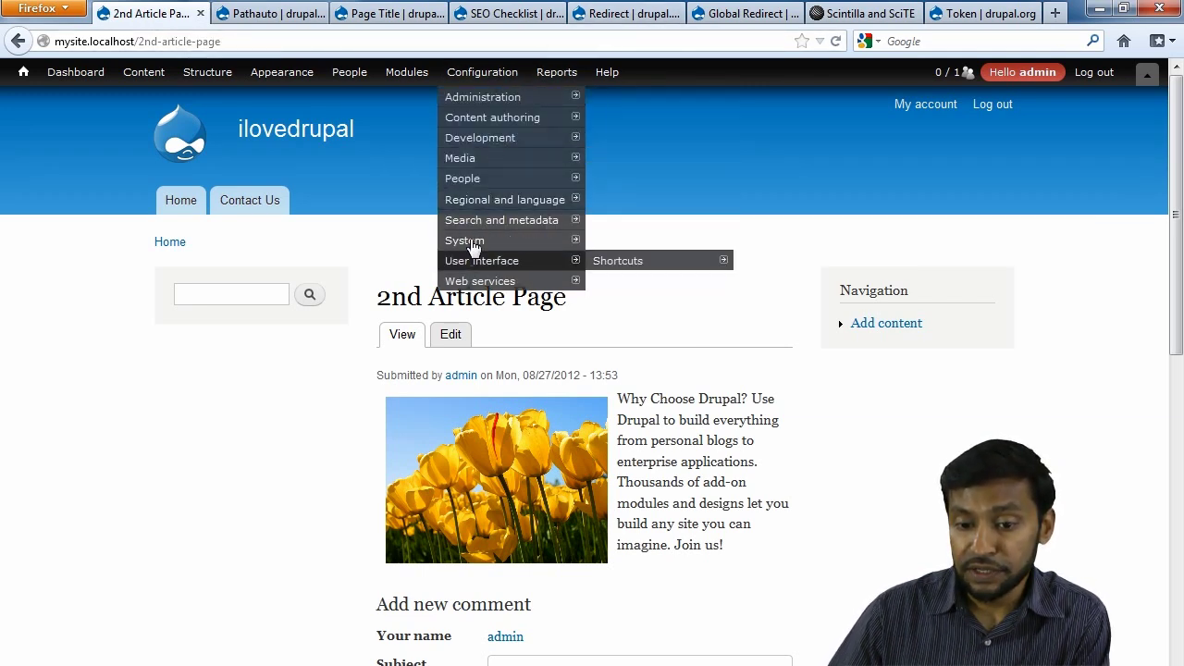
{"action": "mouse_move", "coordinate": [481, 226]}
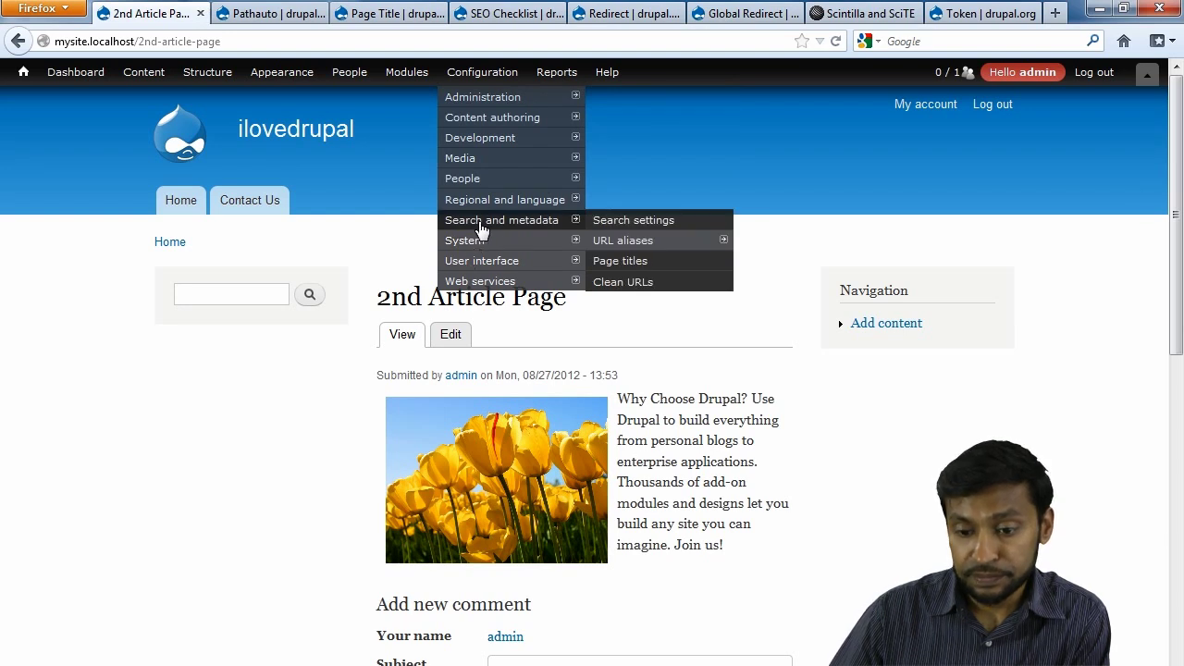
{"action": "left_click", "coordinate": [610, 262]}
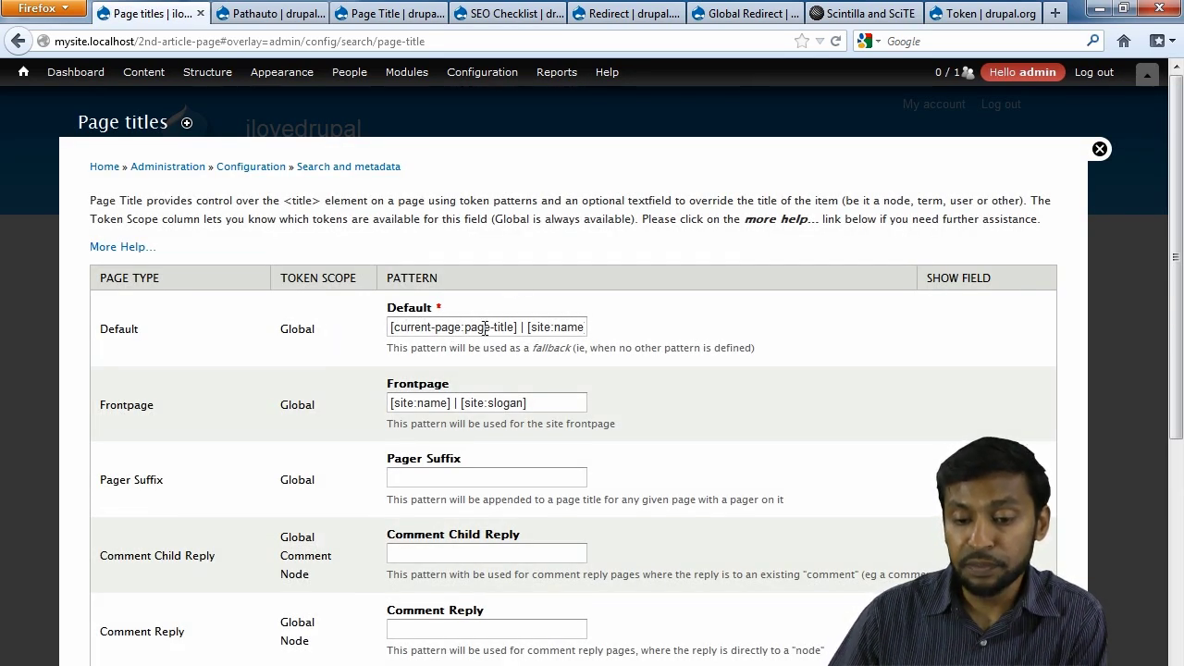
{"action": "left_click", "coordinate": [528, 326]}
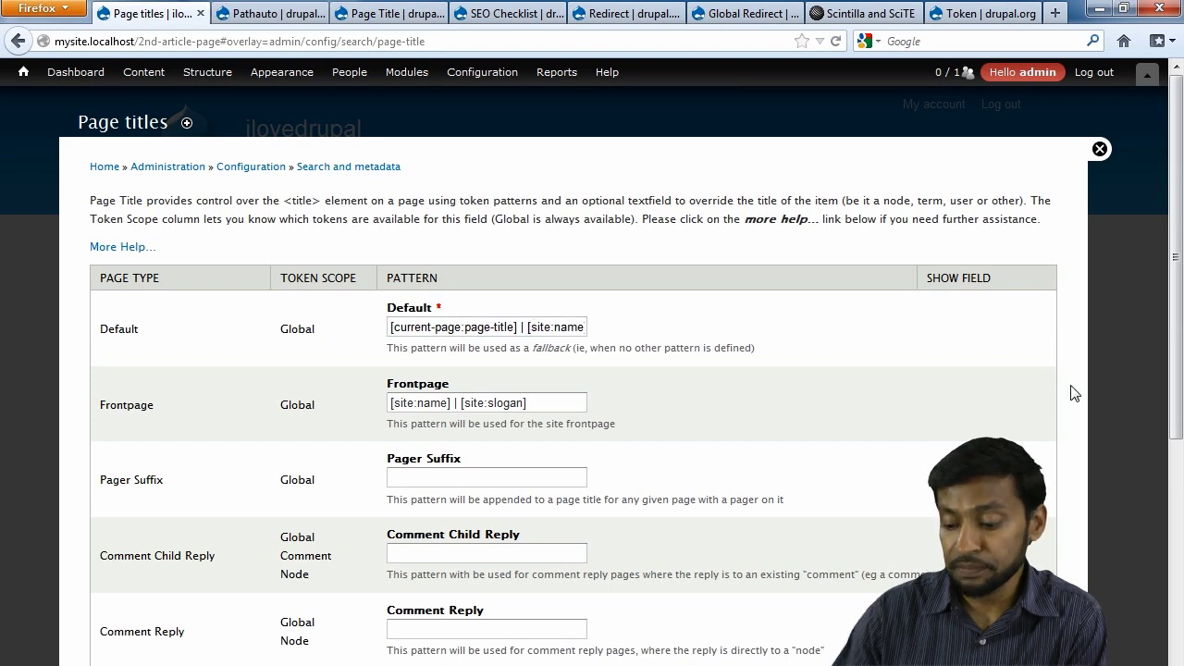
{"action": "key", "text": "End"}
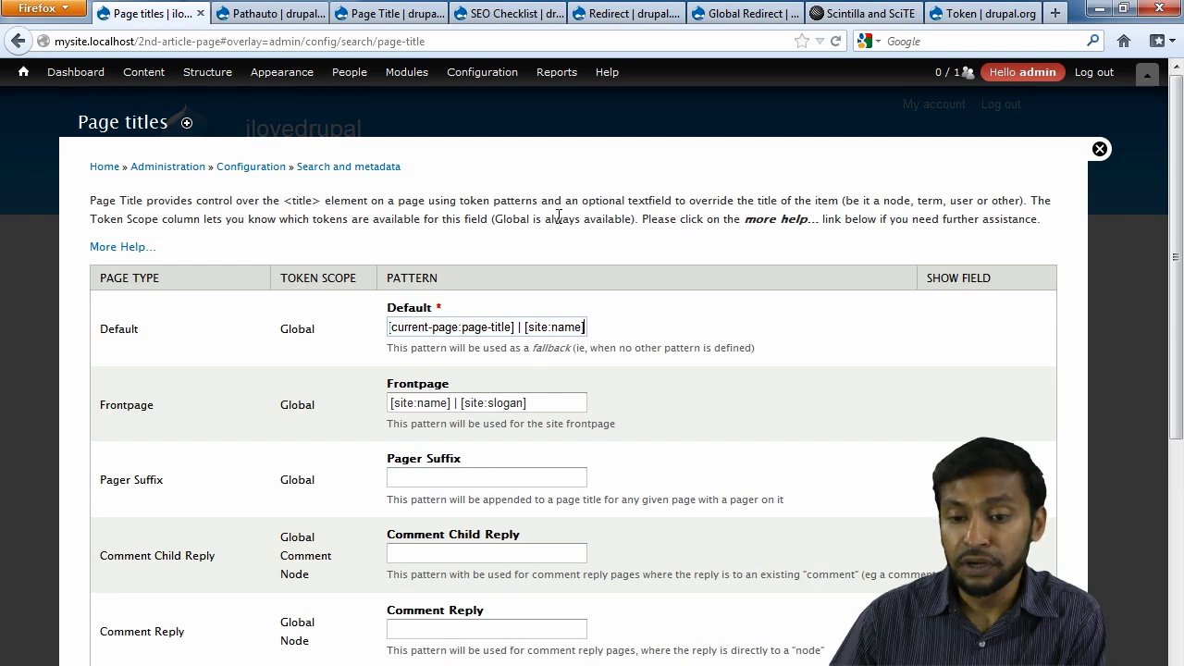
Open the Site information settings to examine the site name and slogan used by the title patterns
{"action": "mouse_move", "coordinate": [482, 146]}
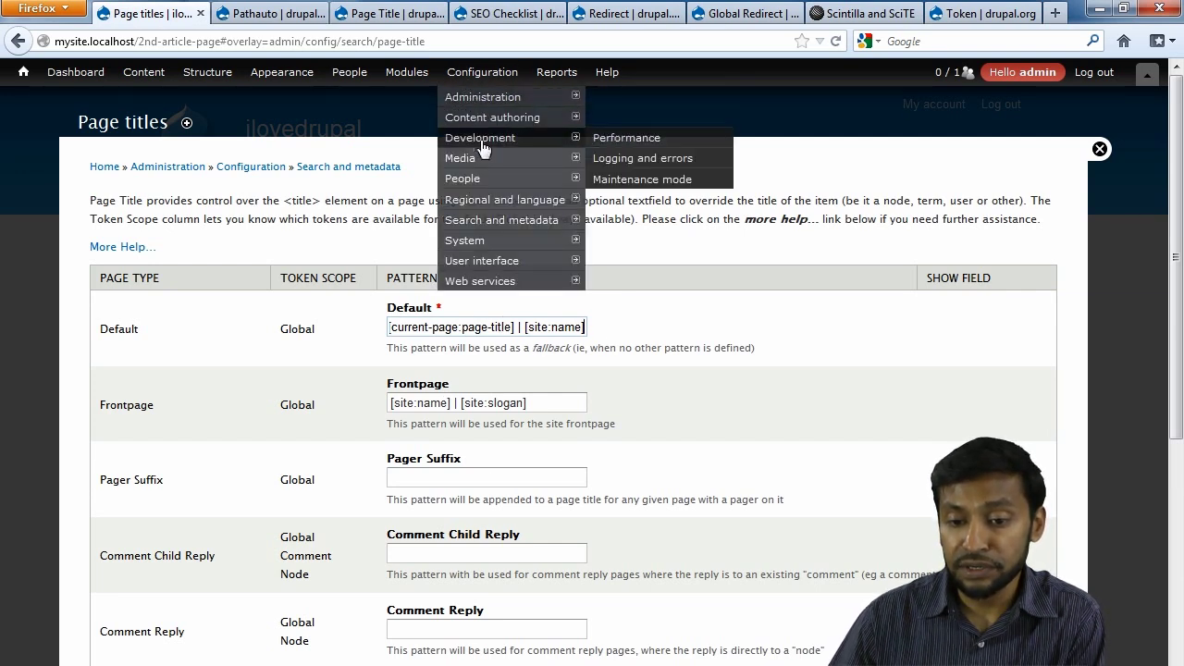
{"action": "mouse_move", "coordinate": [490, 242]}
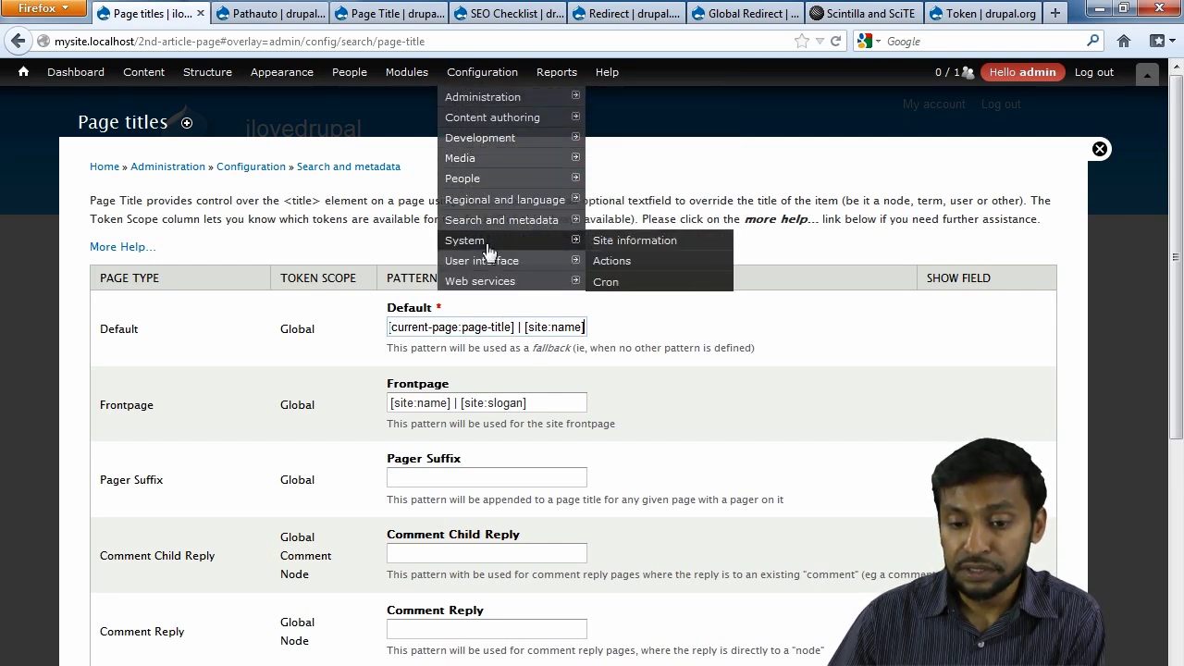
{"action": "left_click", "coordinate": [619, 249]}
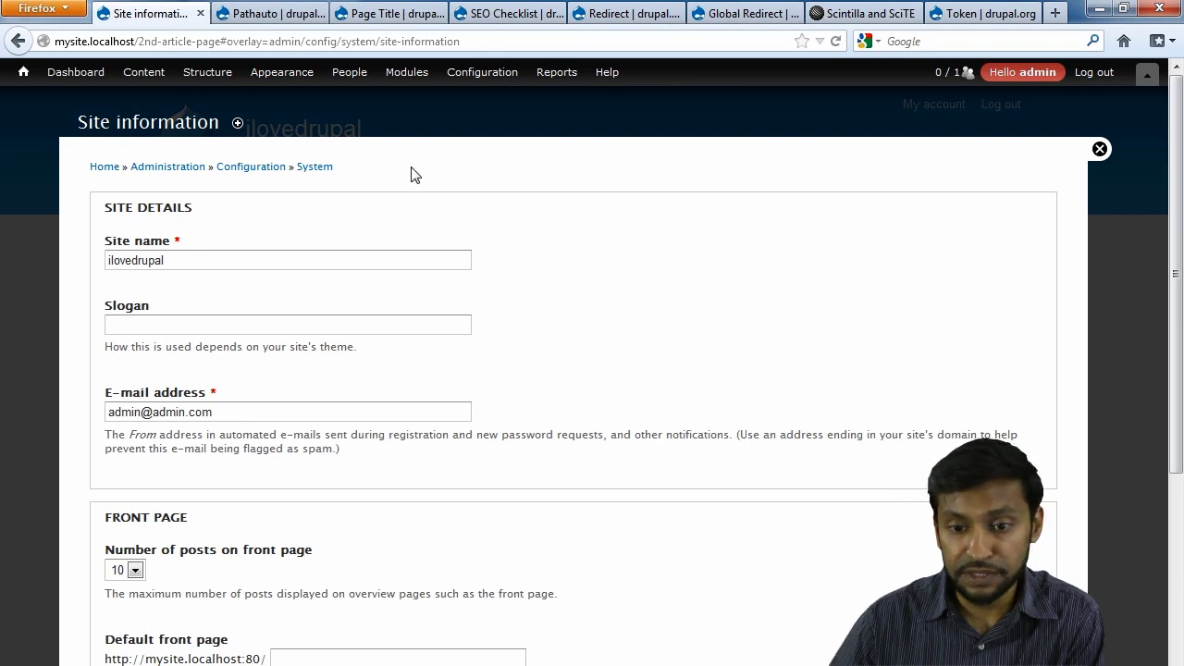
Examine the SEO Checklist project page on drupal.org, including its purpose, dependencies and downloadable releases
{"action": "left_click", "coordinate": [492, 14]}
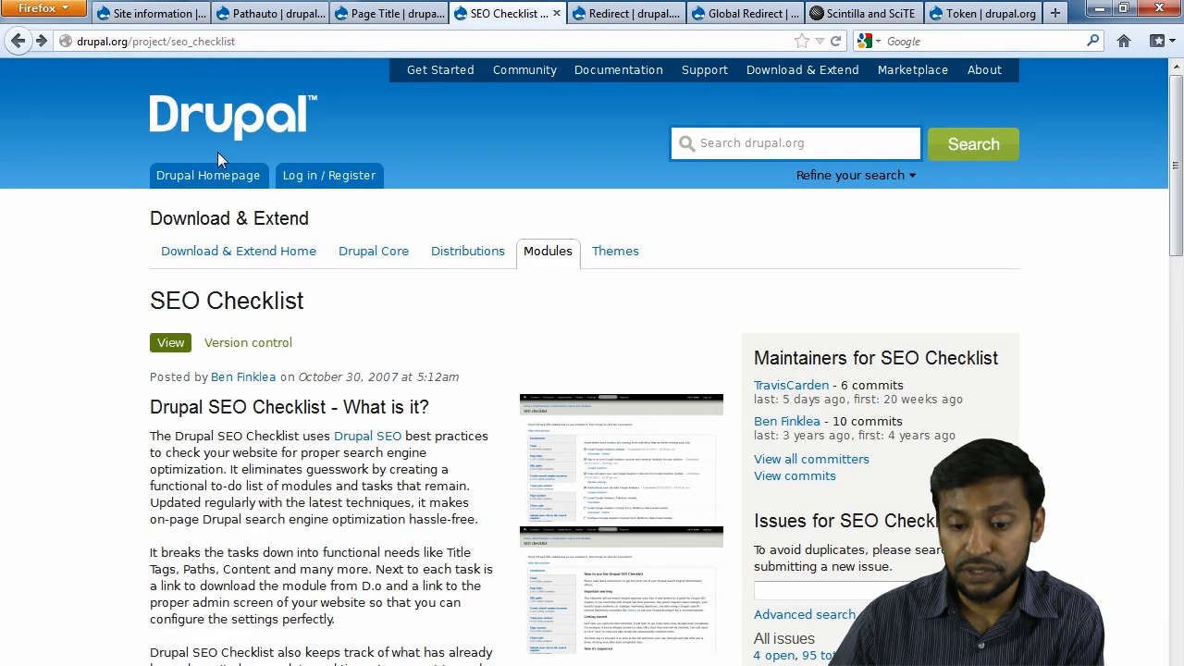
{"action": "scroll", "coordinate": [437, 368], "scroll_direction": "down", "scroll_amount": 3}
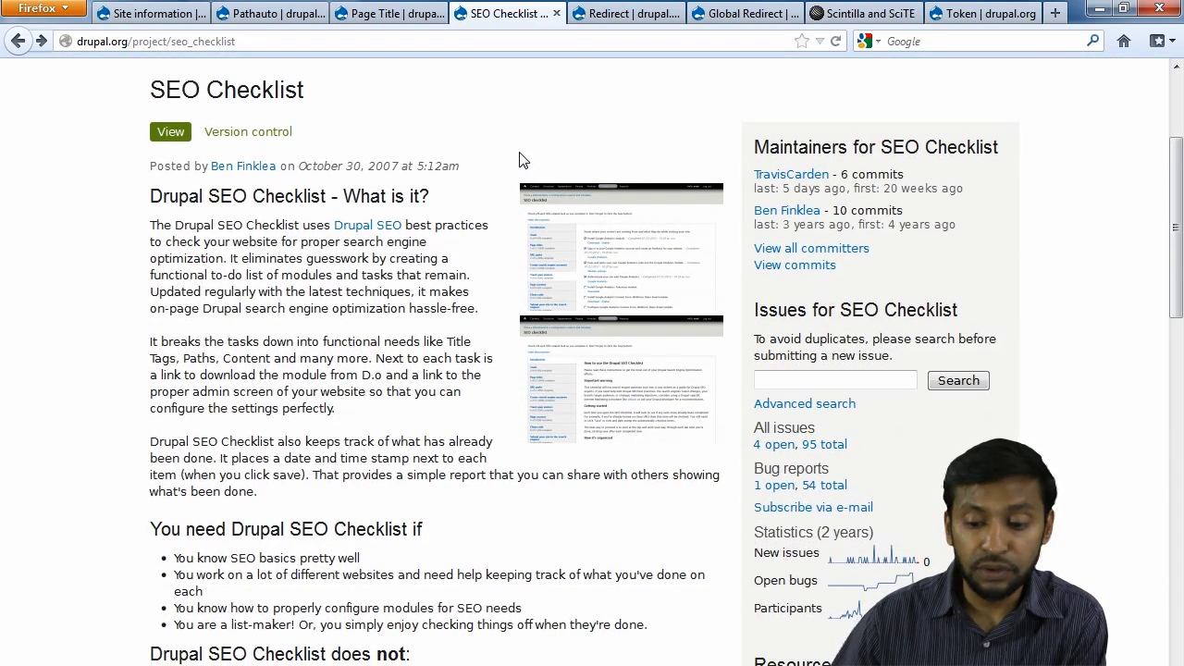
{"action": "scroll", "coordinate": [515, 305], "scroll_direction": "down", "scroll_amount": 6}
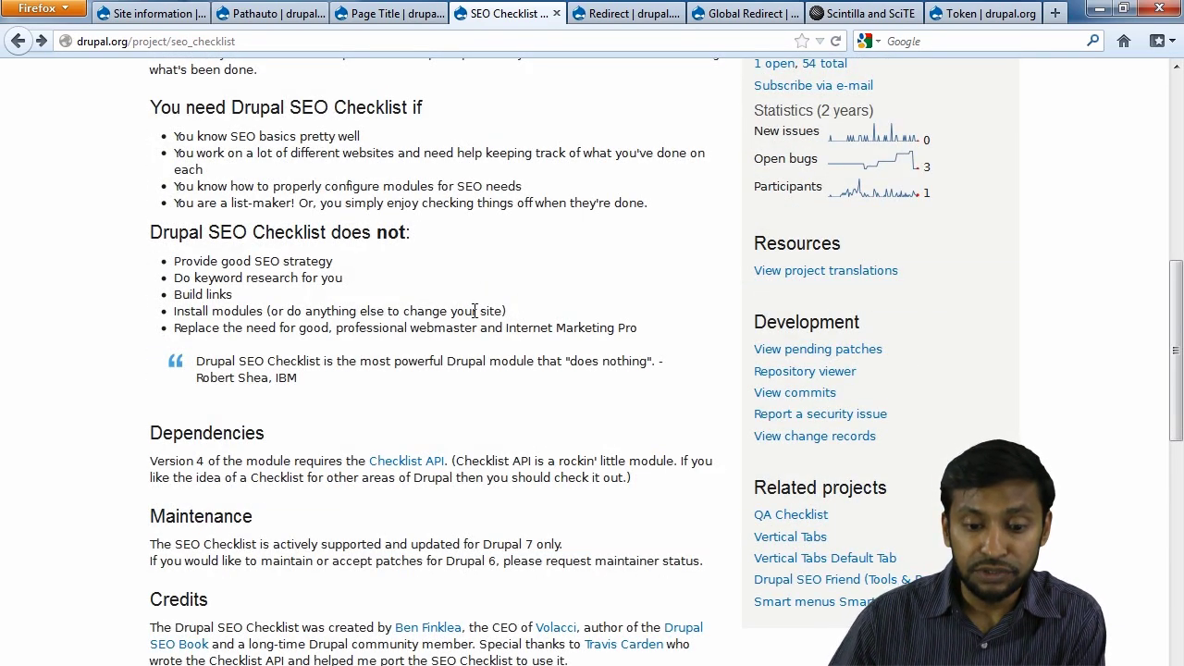
{"action": "scroll", "coordinate": [449, 291], "scroll_direction": "down", "scroll_amount": 10}
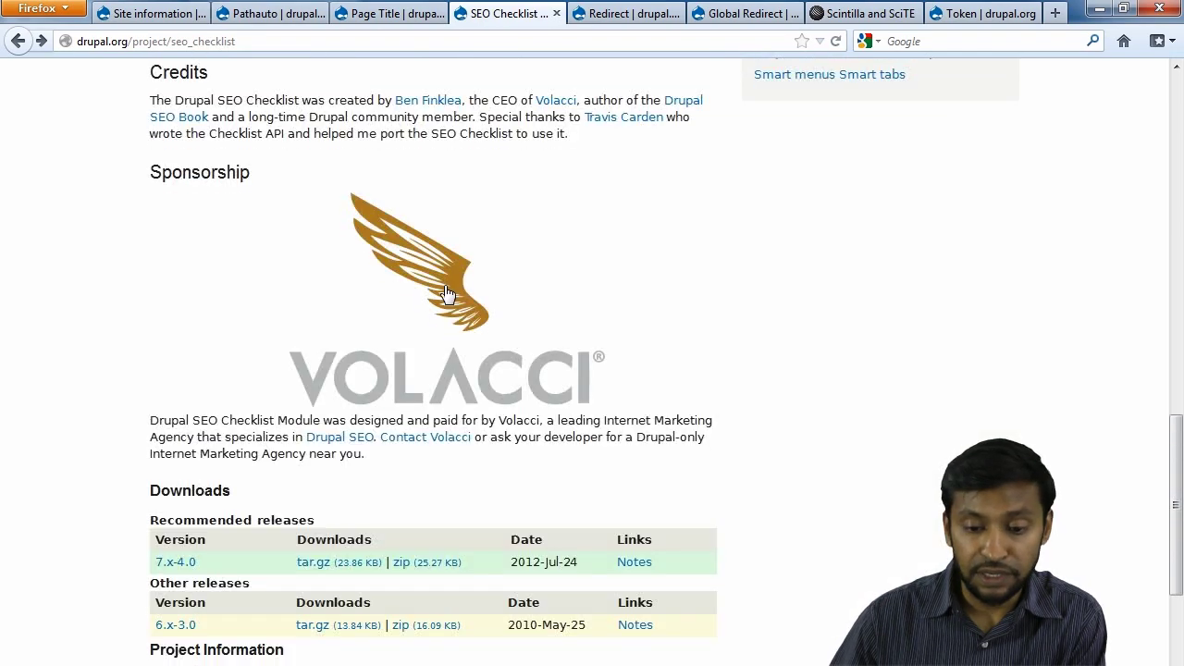
{"action": "scroll", "coordinate": [450, 290], "scroll_direction": "down", "scroll_amount": 3}
{"action": "scroll", "coordinate": [444, 291], "scroll_direction": "up", "scroll_amount": 10}
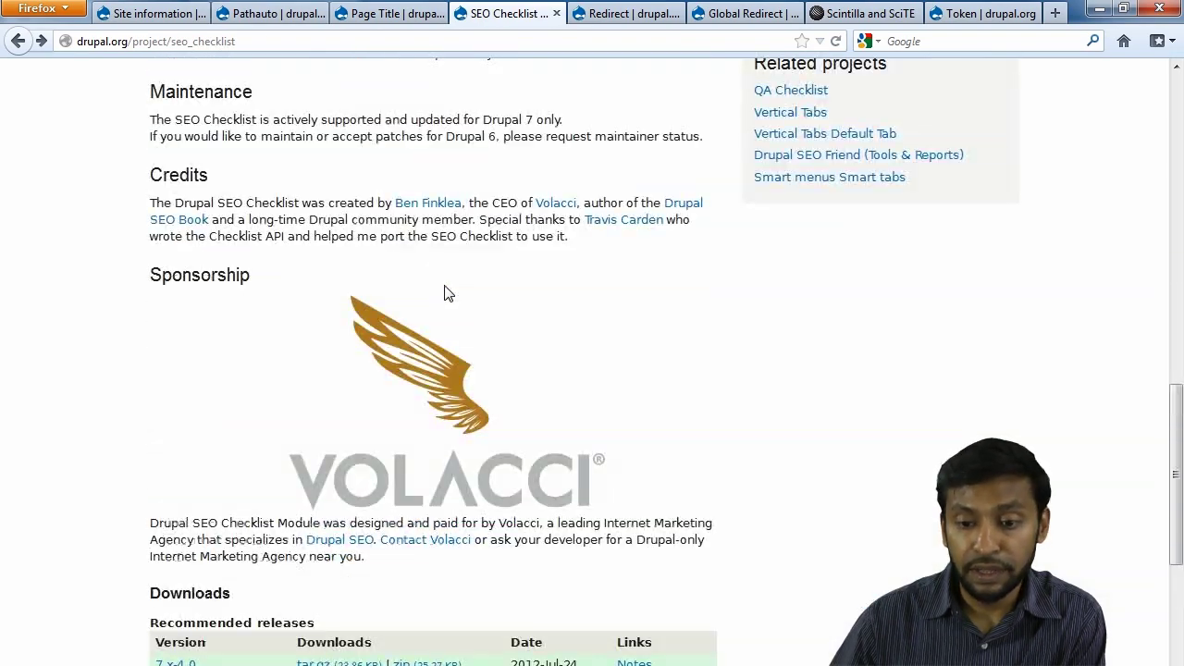
{"action": "scroll", "coordinate": [446, 287], "scroll_direction": "up", "scroll_amount": 7}
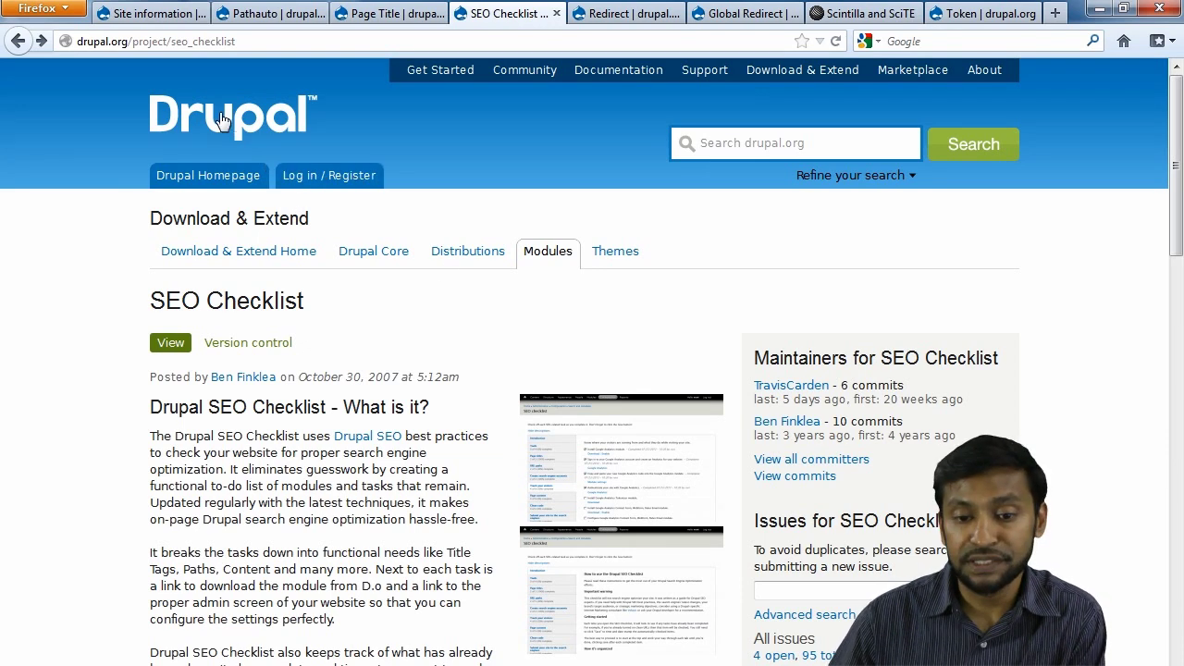
{"action": "double_click", "coordinate": [279, 41]}
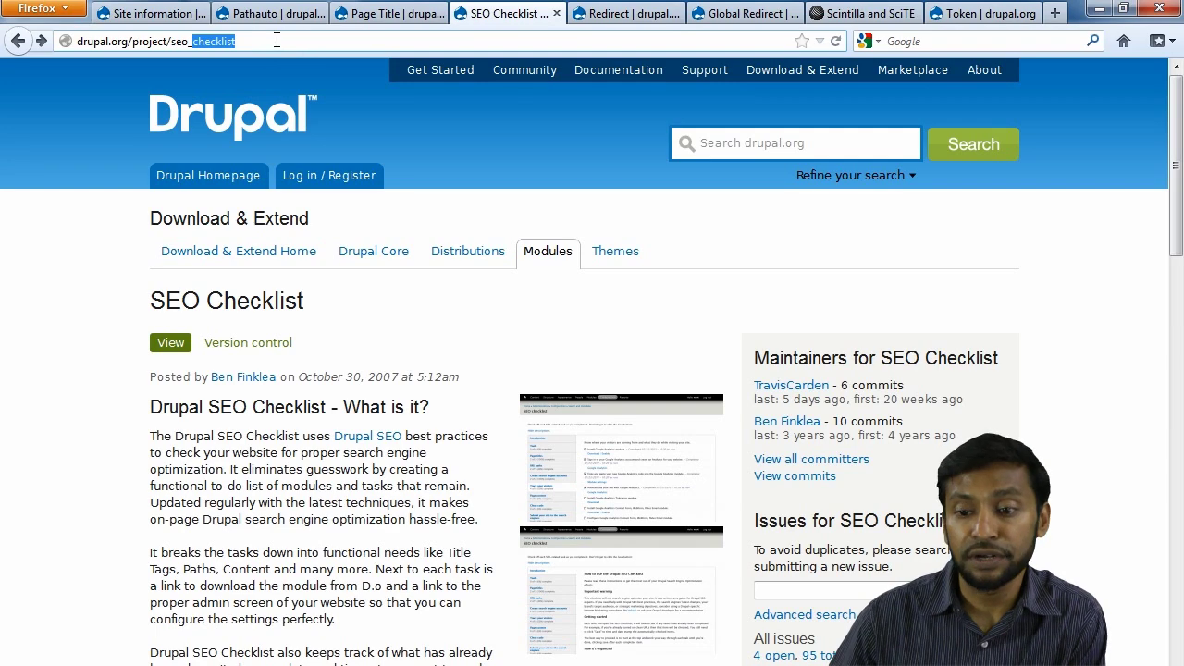
Examine the Redirect and Global Redirect project pages, and highlight "a nice clean URL for a path" in Global Redirect's Why? section
{"action": "left_click", "coordinate": [626, 17]}
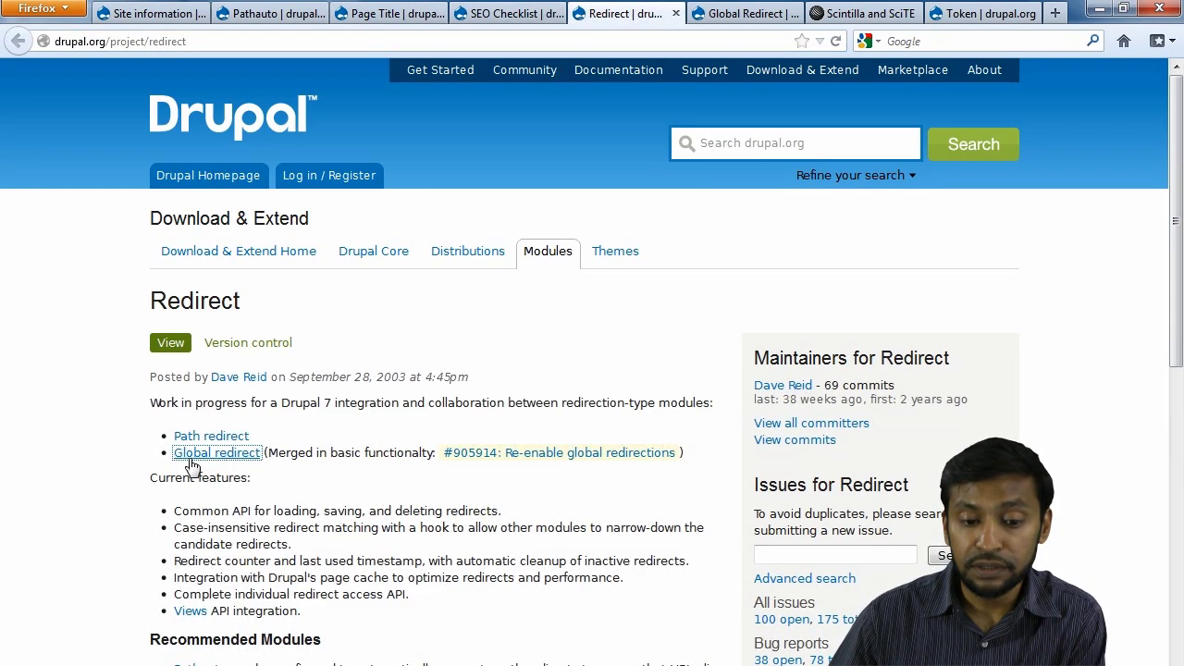
{"action": "left_click", "coordinate": [747, 13]}
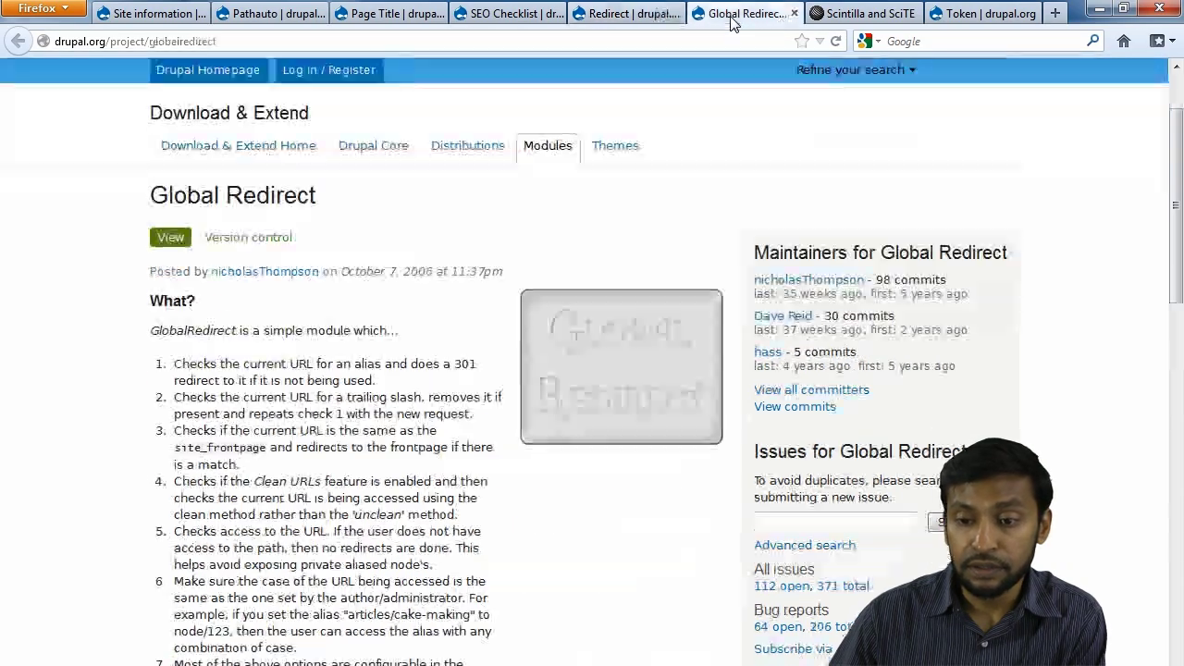
{"action": "scroll", "coordinate": [360, 246], "scroll_direction": "down", "scroll_amount": 10}
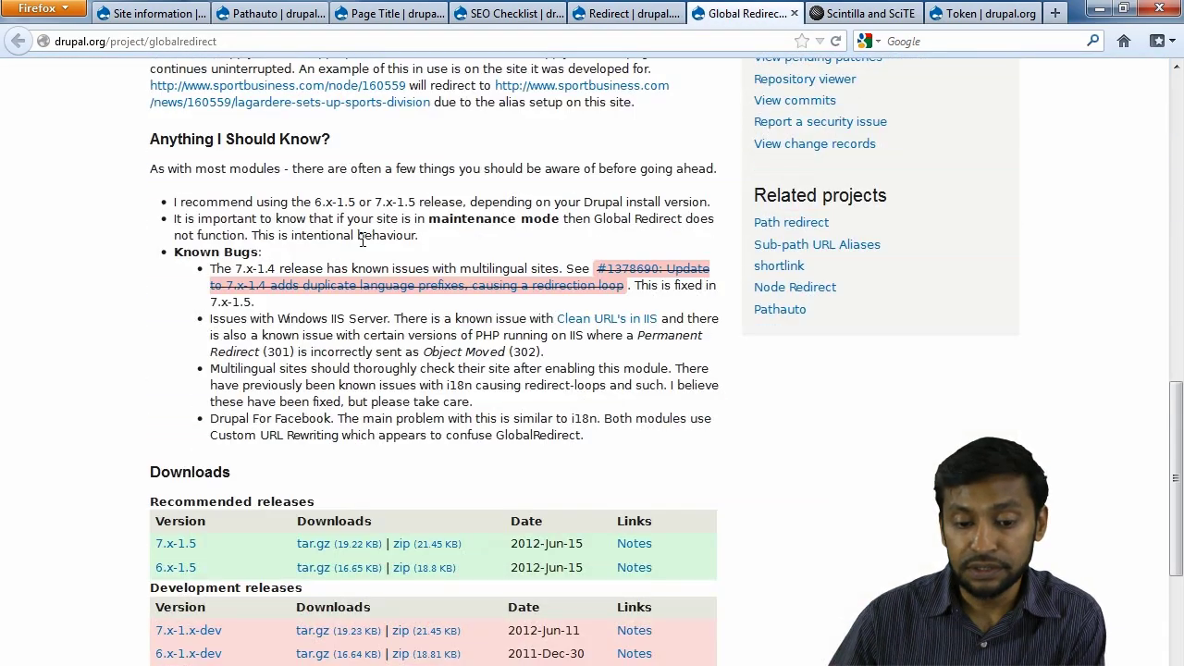
{"action": "scroll", "coordinate": [360, 246], "scroll_direction": "up", "scroll_amount": 6}
{"action": "scroll", "coordinate": [363, 247], "scroll_direction": "up", "scroll_amount": 8}
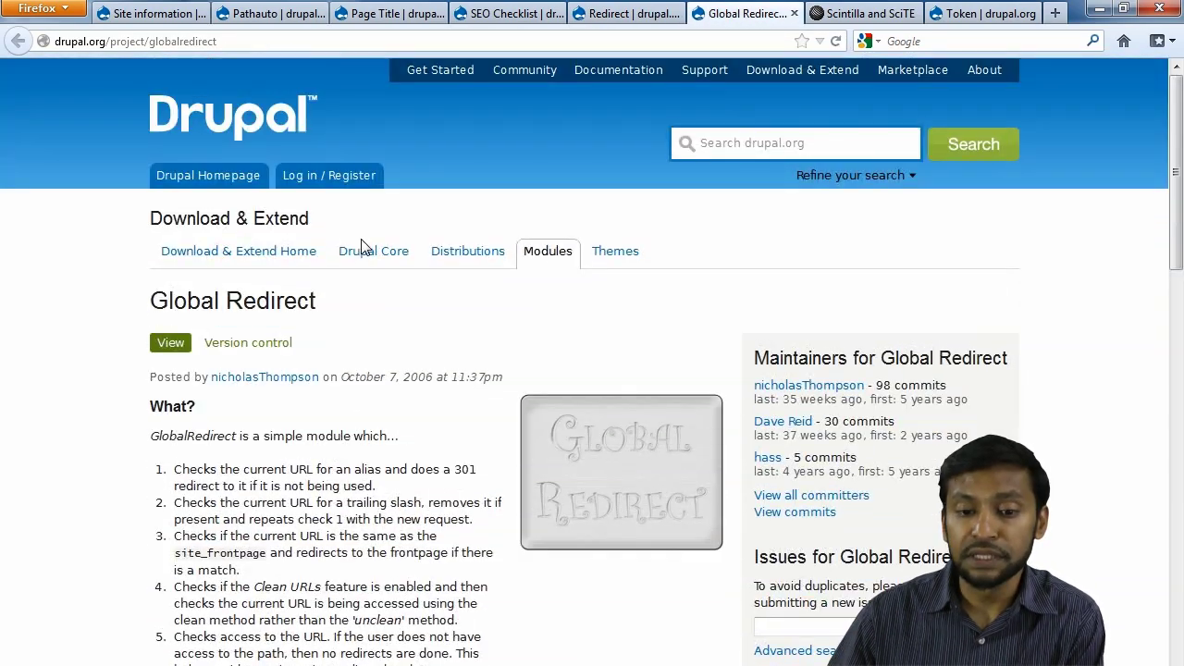
{"action": "scroll", "coordinate": [216, 263], "scroll_direction": "down", "scroll_amount": 8}
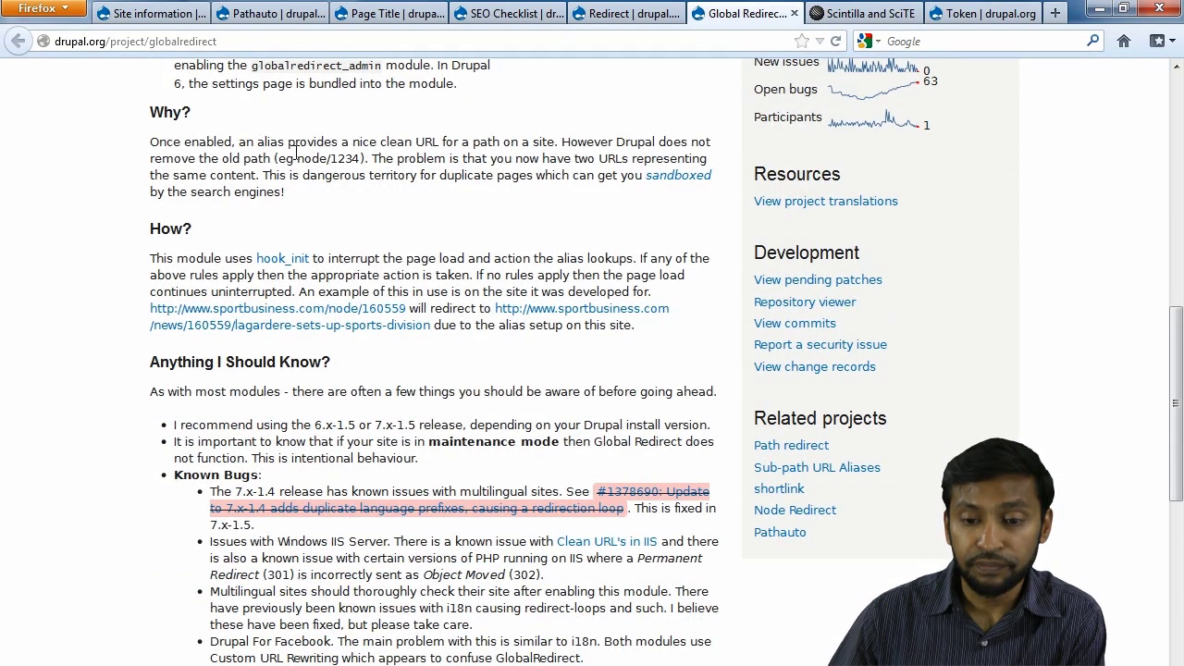
{"action": "left_click_drag", "start_coordinate": [342, 142], "coordinate": [499, 146]}
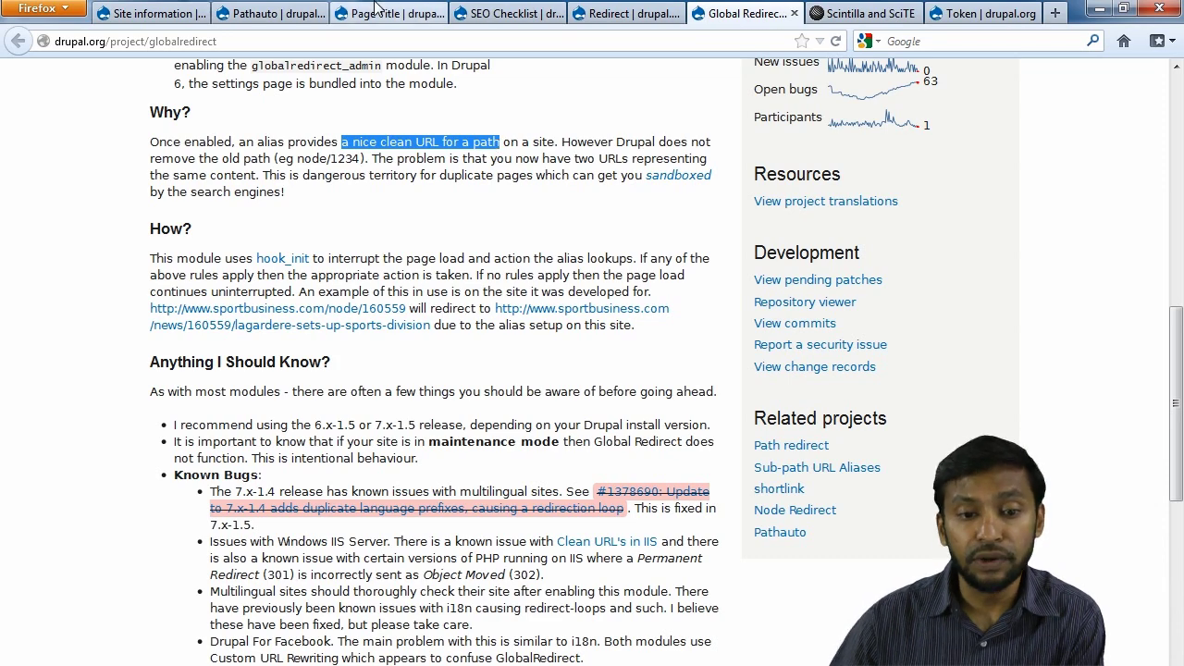
Open the 2nd Article Page from the site's front page and load the same article through its node/2 path
{"action": "left_click", "coordinate": [148, 13]}
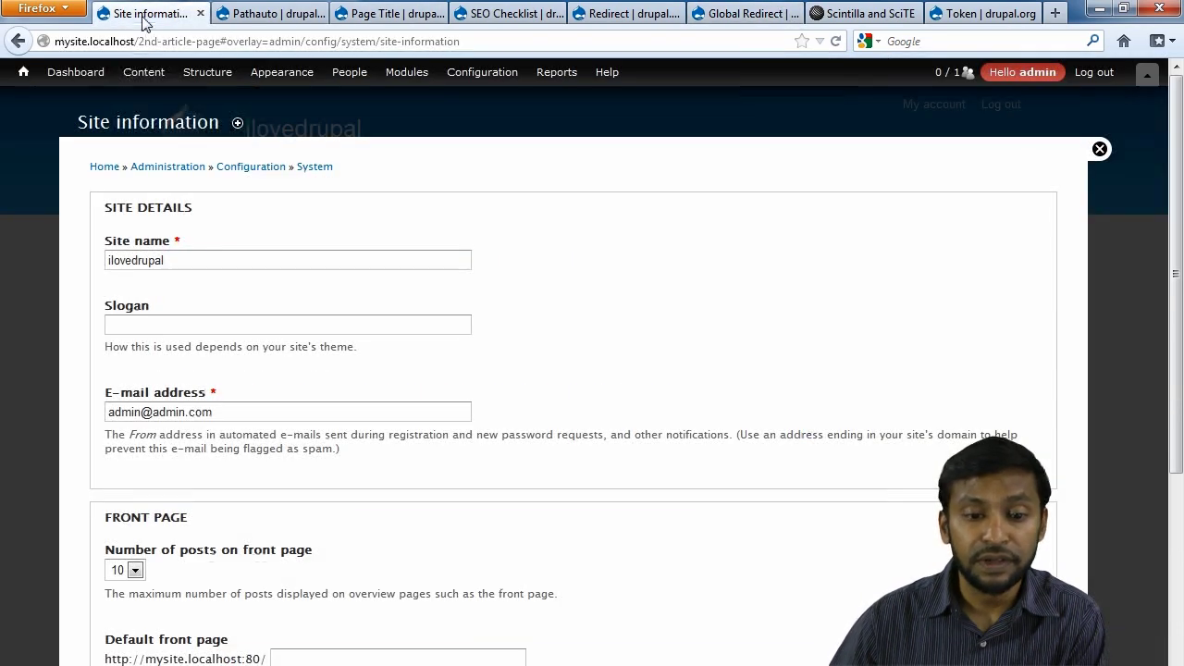
{"action": "left_click", "coordinate": [23, 72]}
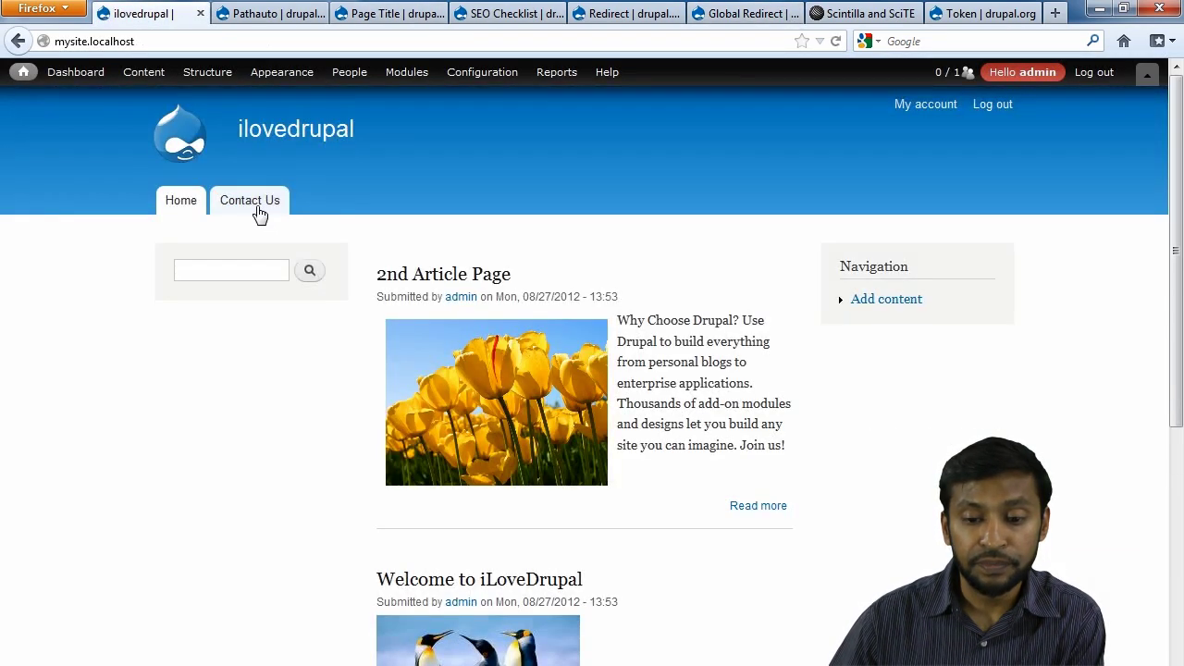
{"action": "left_click", "coordinate": [433, 274]}
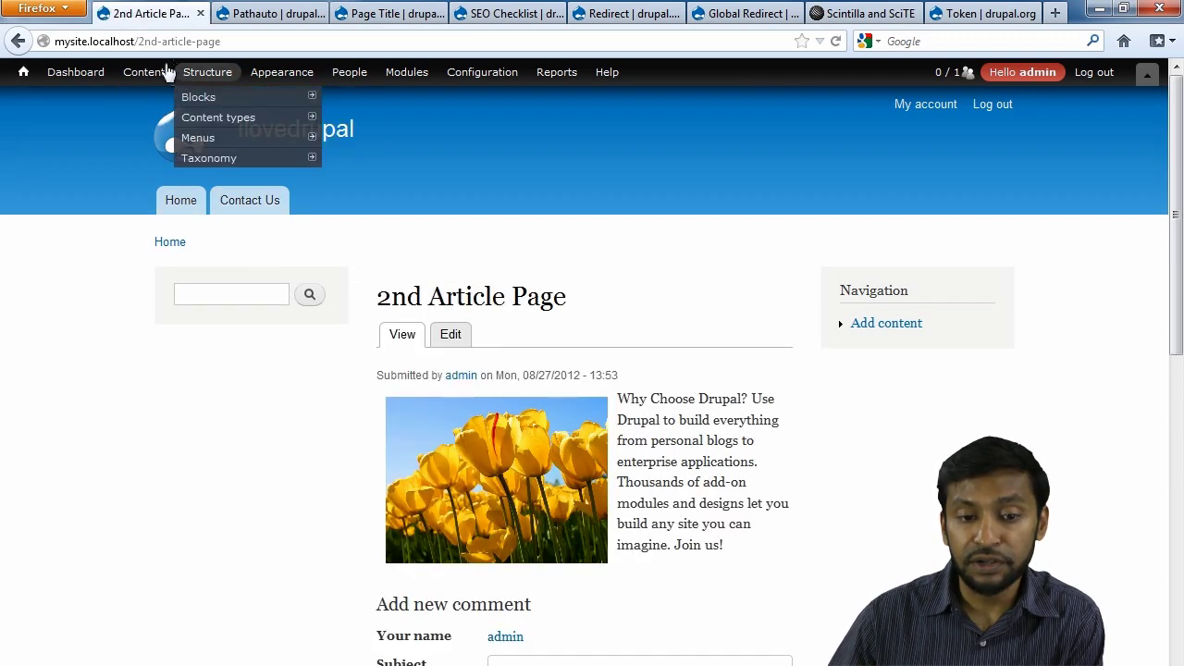
{"action": "left_click_drag", "start_coordinate": [139, 41], "coordinate": [442, 72]}
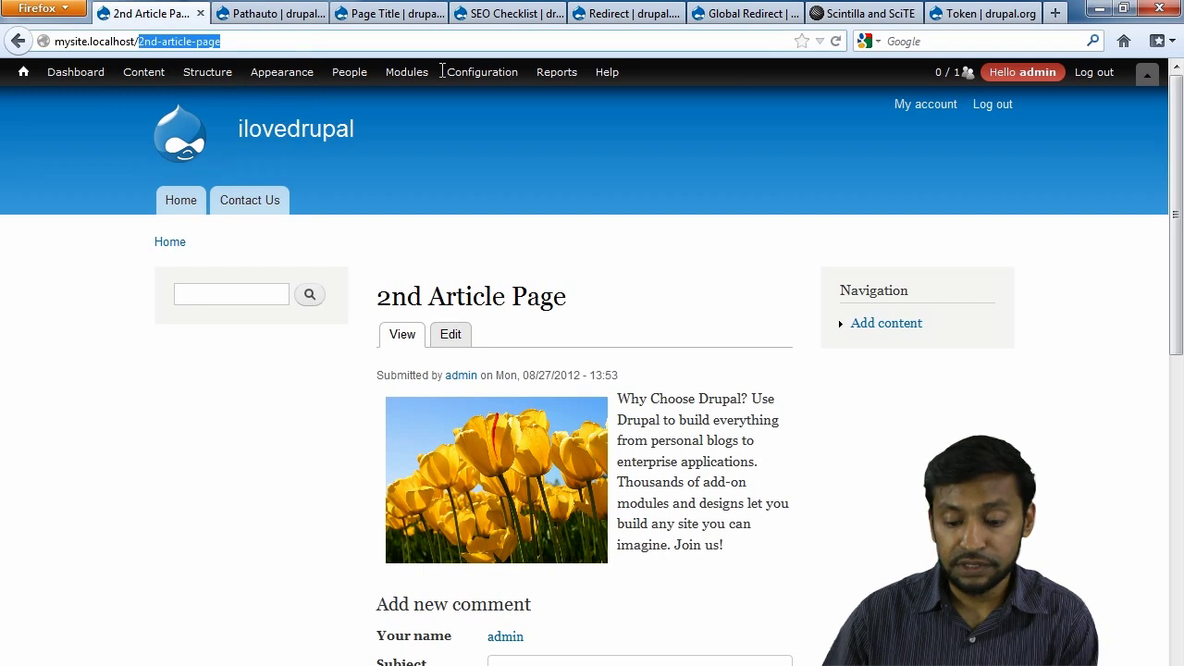
{"action": "type", "text": "node/2"}
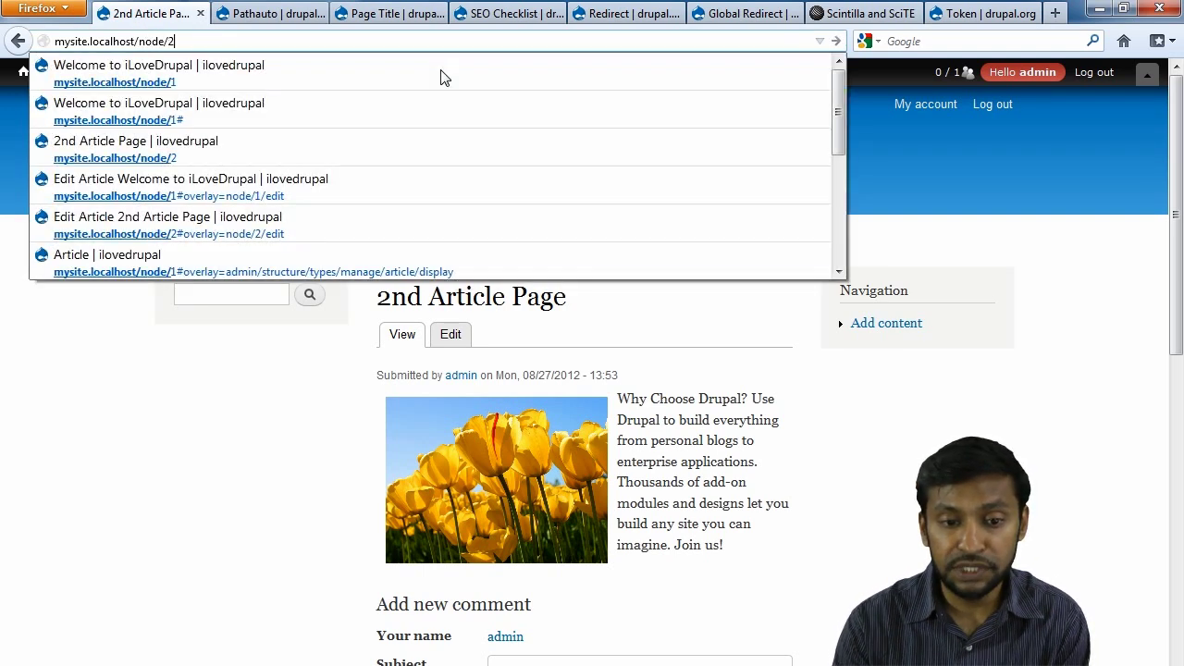
{"action": "key", "text": "Return"}
{"action": "mouse_move", "coordinate": [444, 79]}
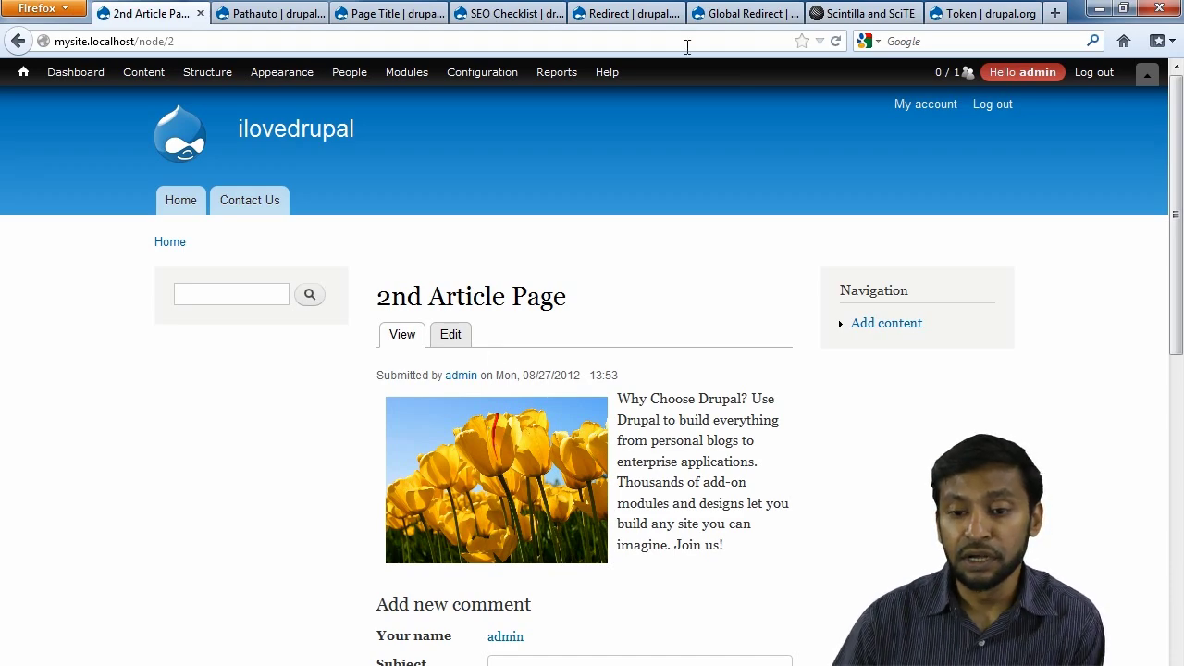
Revisit the Redirect and Global Redirect project pages, and reopen the 2nd Article Page on the site to check its 2nd-article-page URL
{"action": "left_click", "coordinate": [626, 16]}
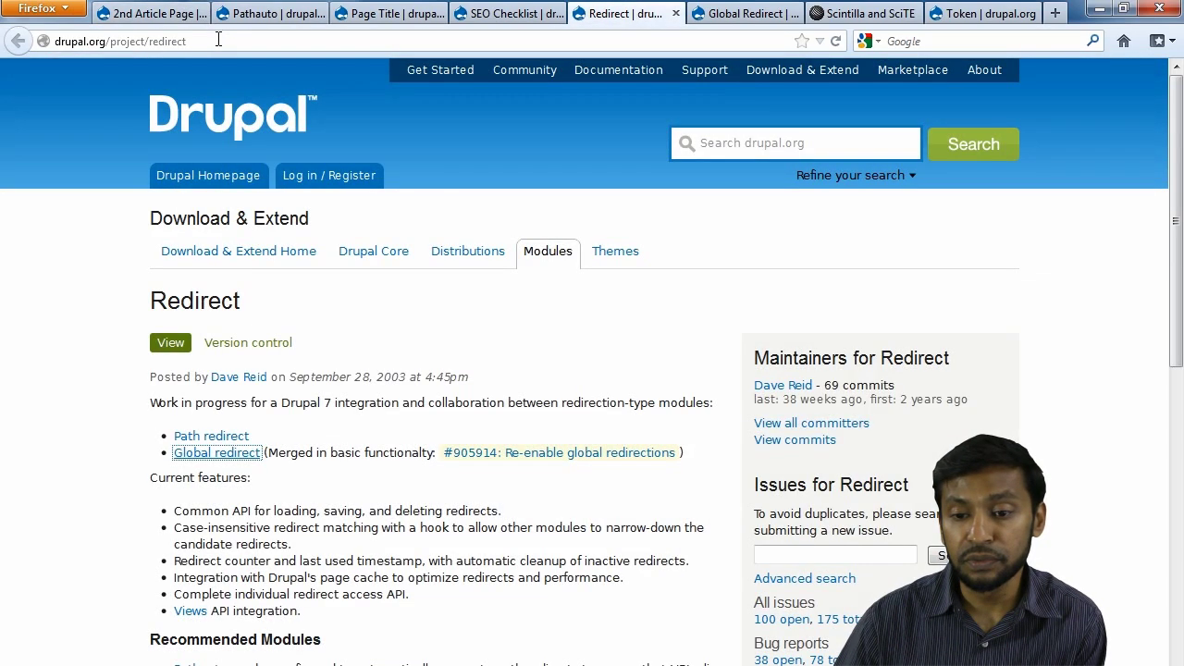
{"action": "left_click", "coordinate": [747, 13]}
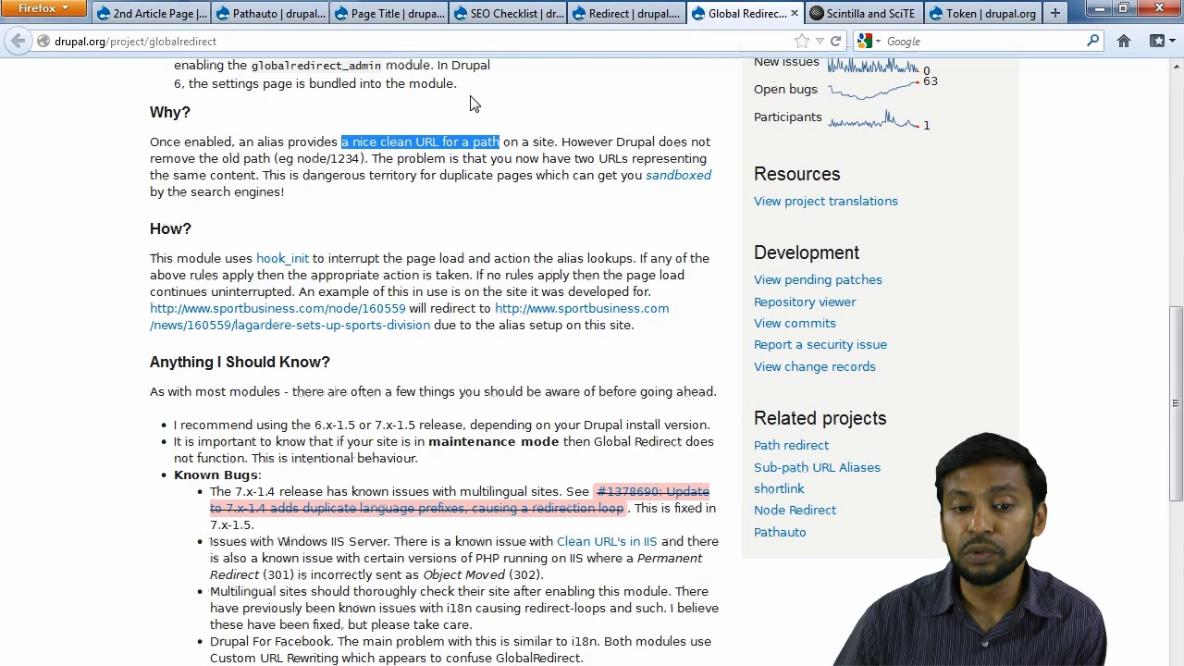
{"action": "left_click", "coordinate": [157, 14]}
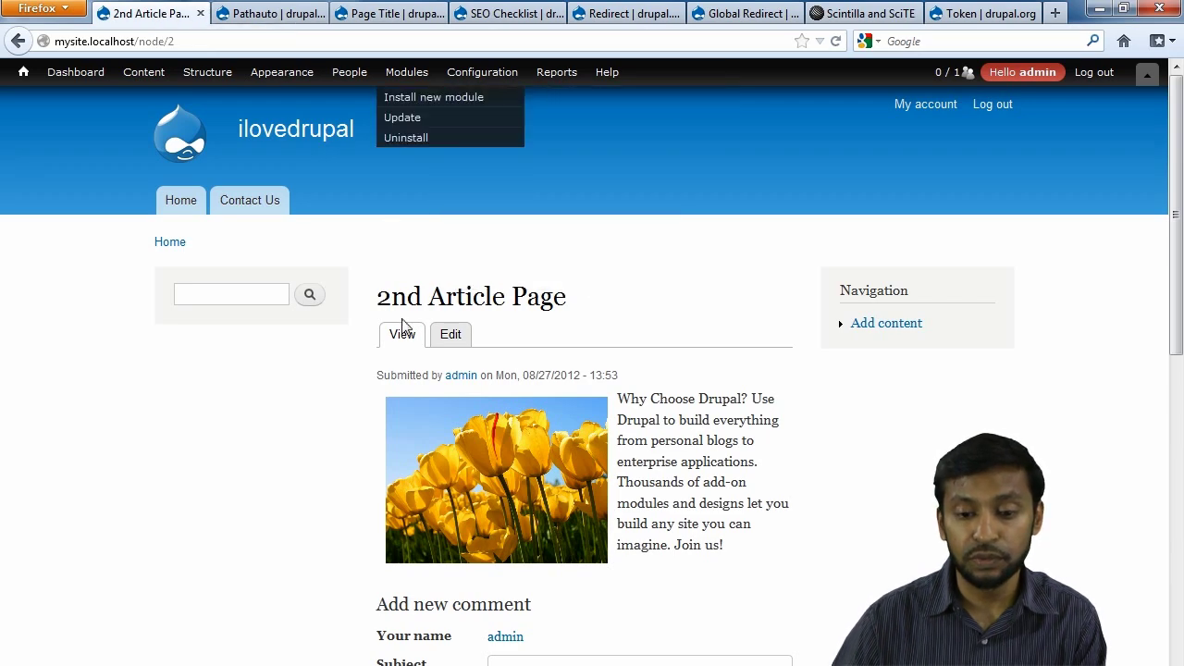
{"action": "left_click", "coordinate": [183, 208]}
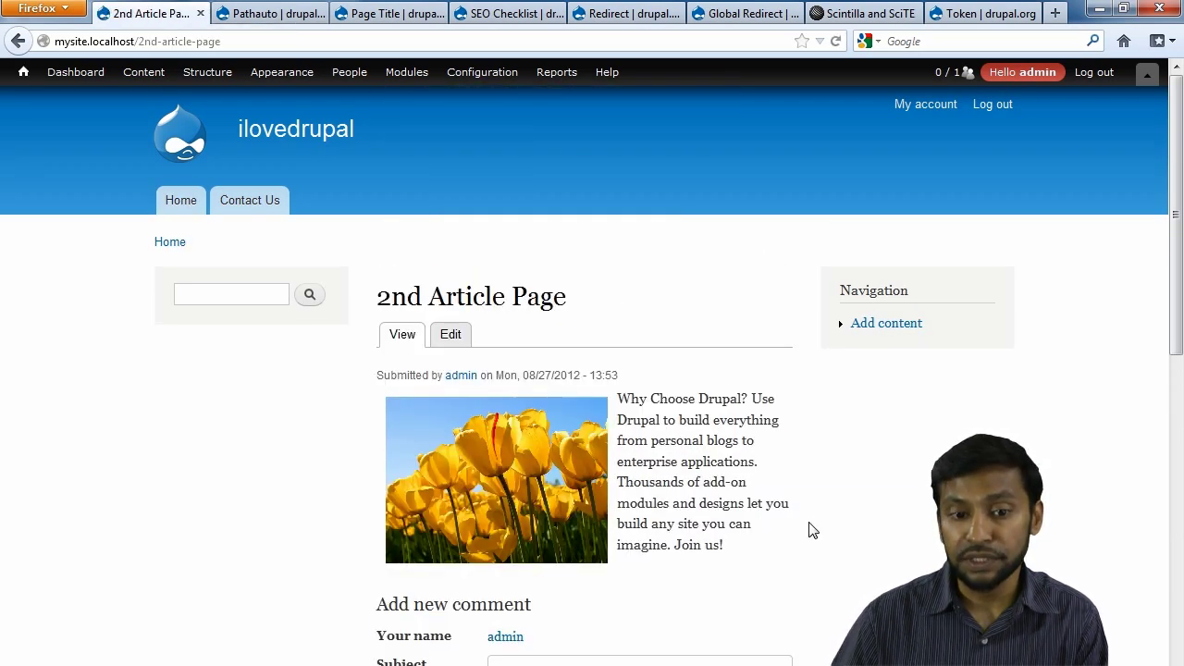
{"action": "double_click", "coordinate": [233, 37]}
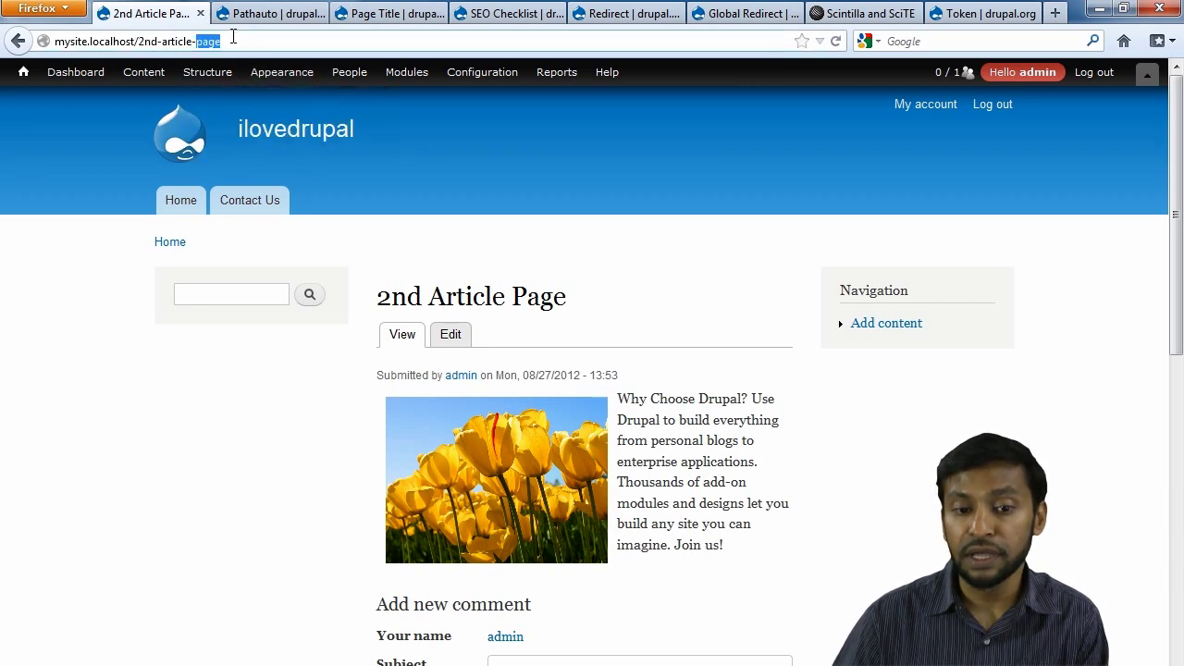
{"action": "left_click", "coordinate": [243, 41]}
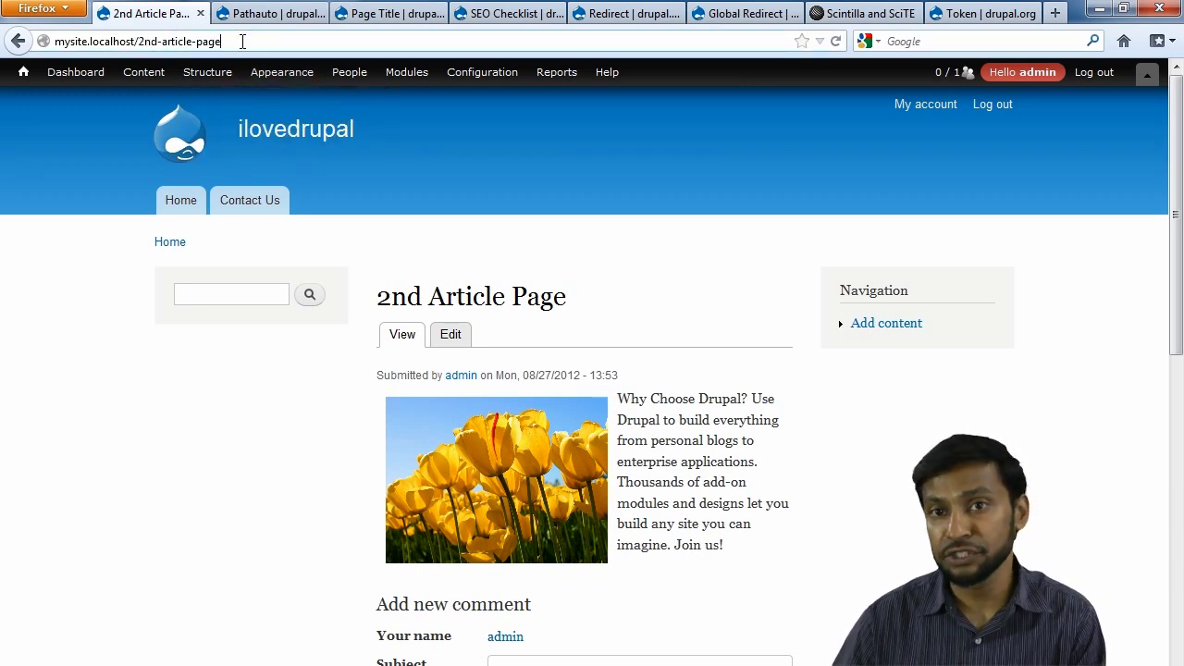
Look over the SEO Checklist, Redirect and Global Redirect project pages once more
{"action": "left_click", "coordinate": [523, 13]}
{"action": "left_click", "coordinate": [627, 15]}
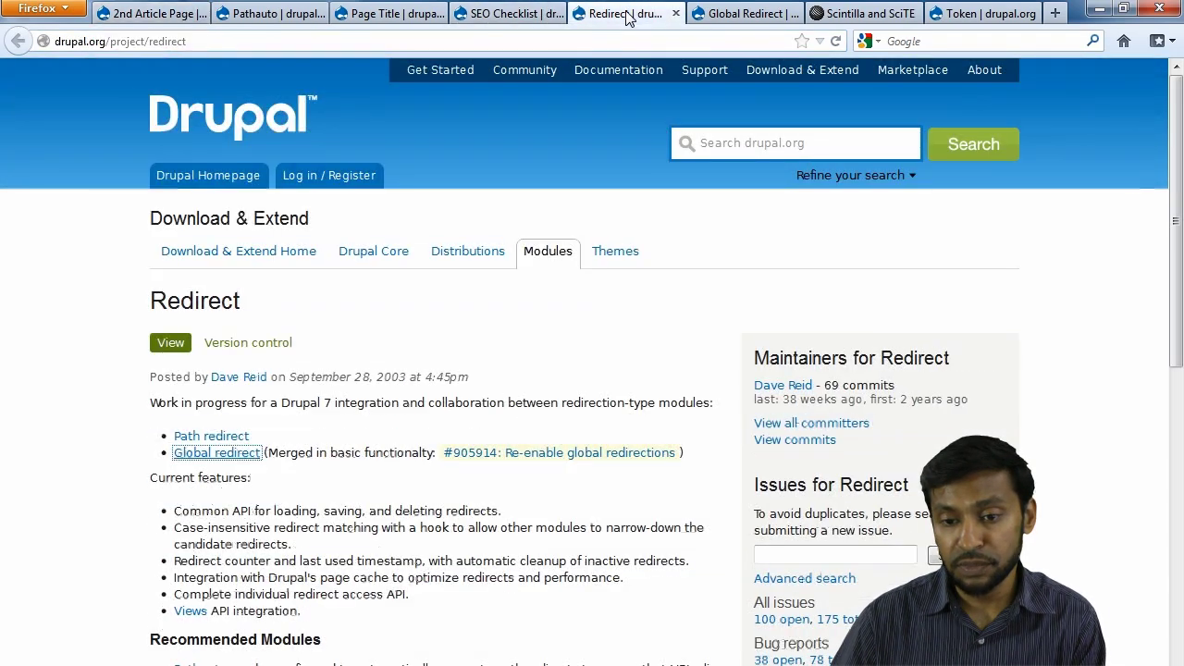
{"action": "left_click", "coordinate": [527, 17]}
{"action": "left_click", "coordinate": [618, 15]}
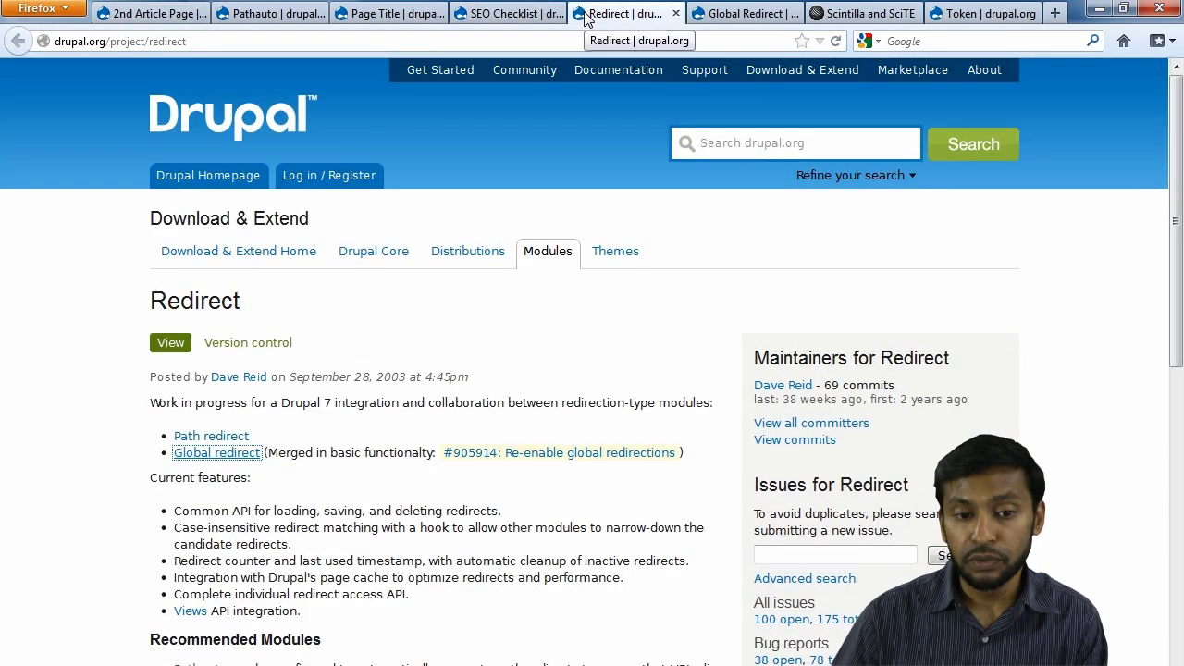
{"action": "left_click", "coordinate": [722, 14]}
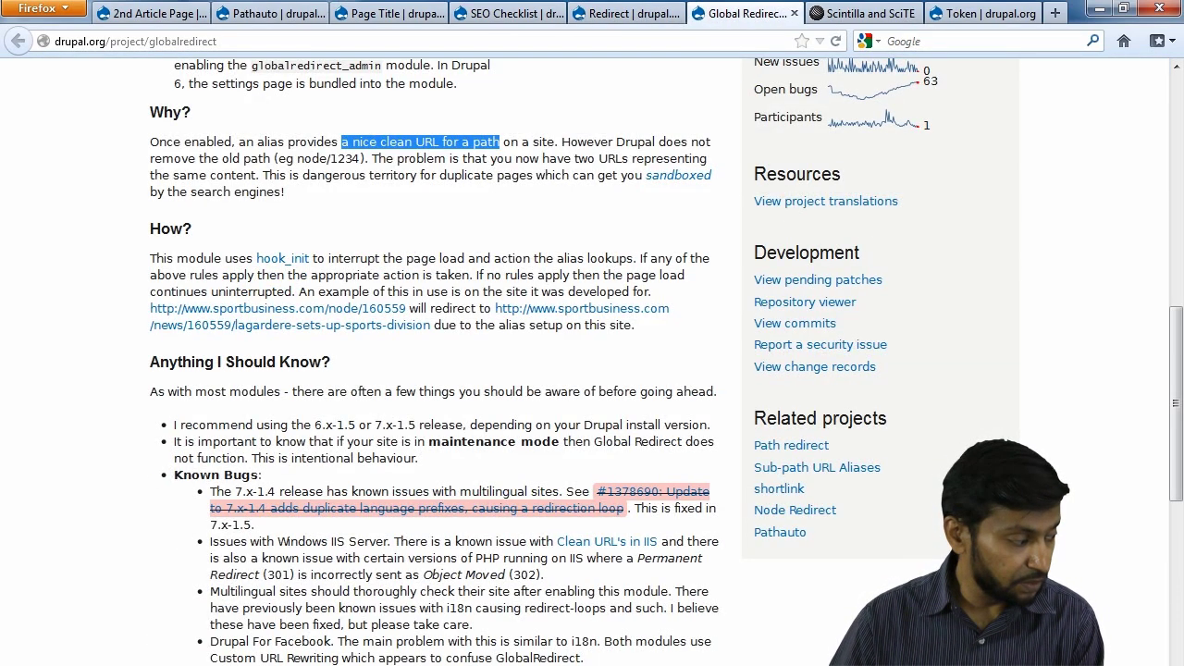
Switch to Windows Explorer and browse from the Documents library through the drupal7 folder into its sites folder
{"action": "key", "text": "alt+Tab"}
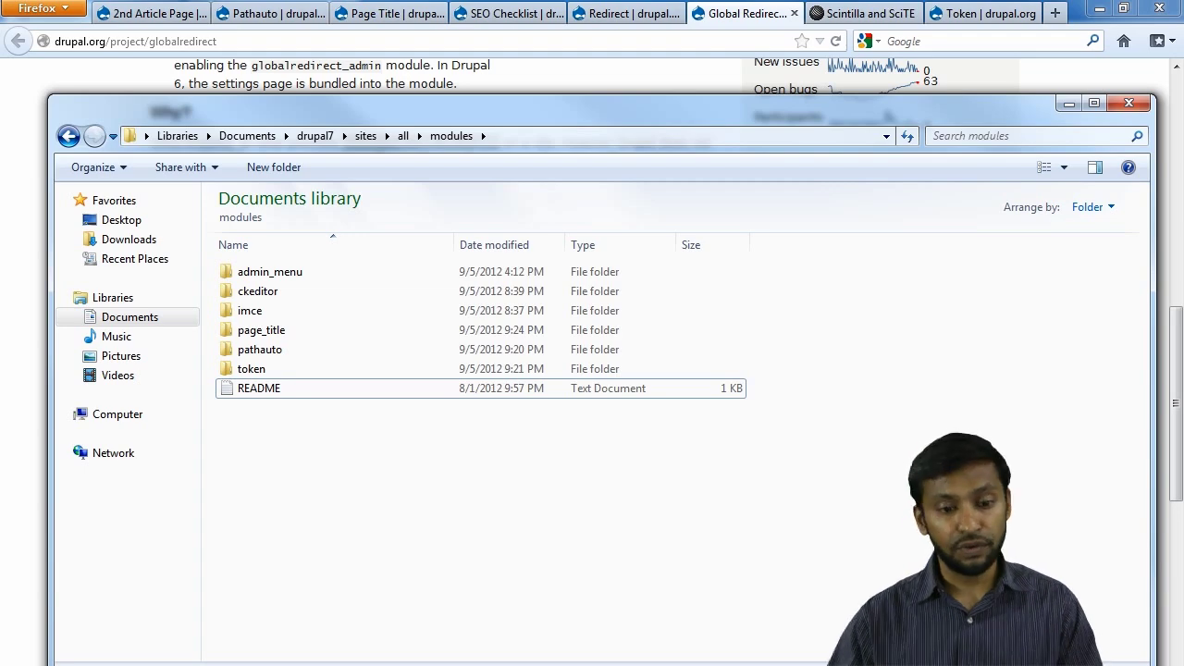
{"action": "key", "text": "alt+Tab"}
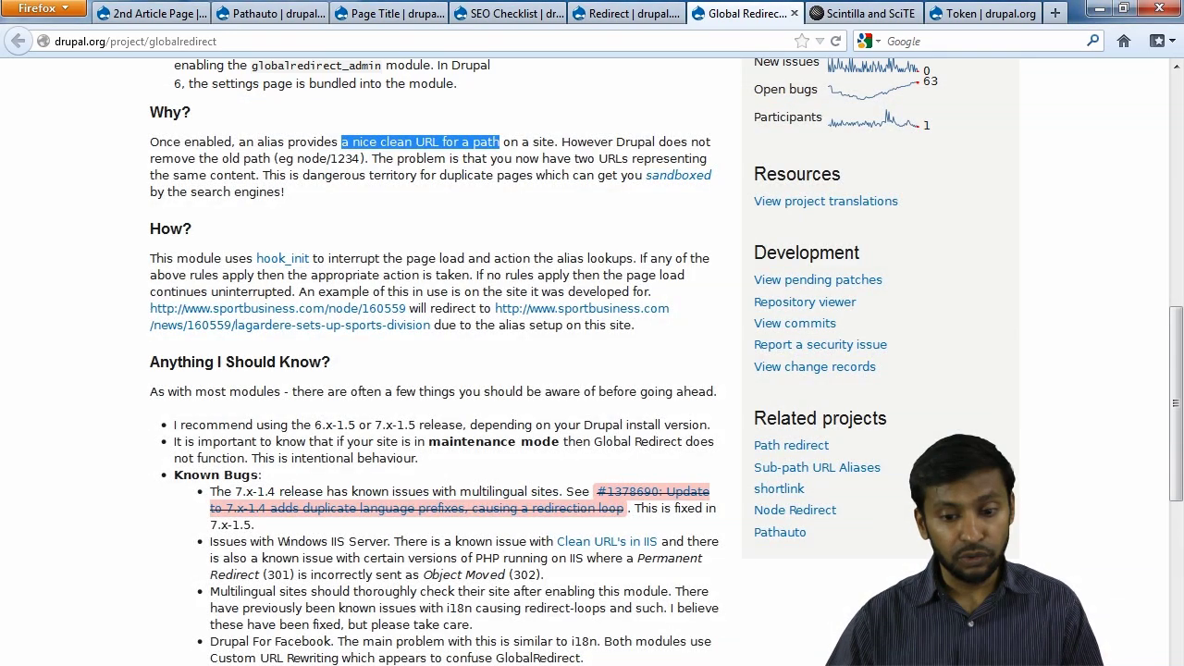
{"action": "key", "text": "alt+Tab"}
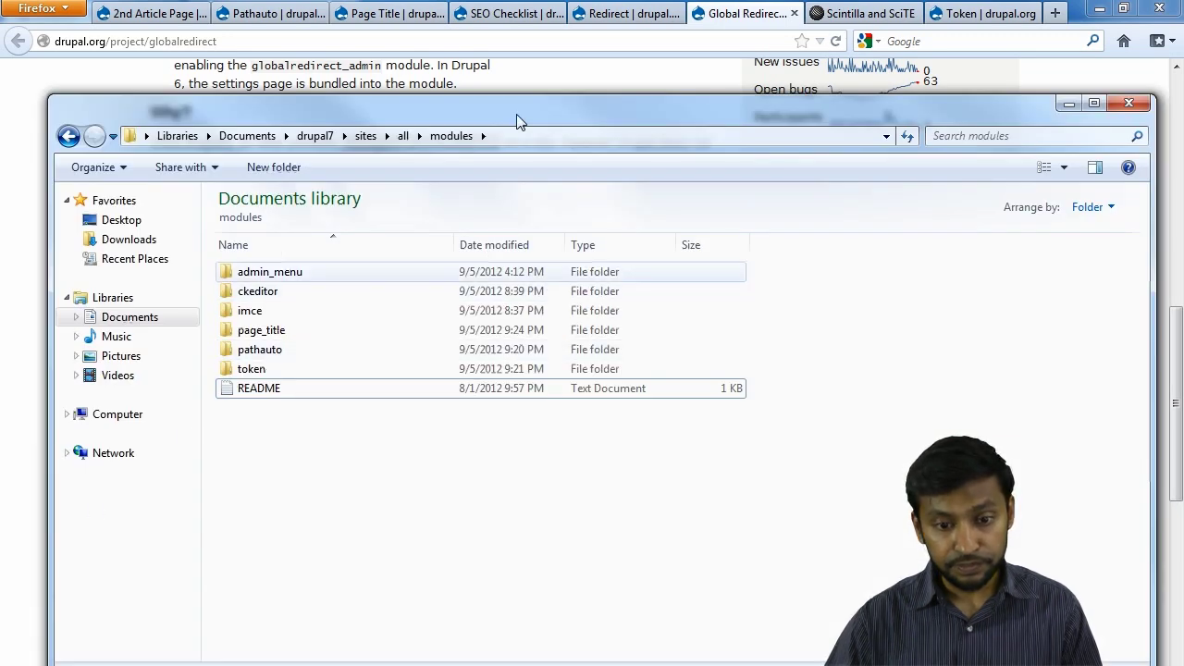
{"action": "left_click", "coordinate": [316, 135]}
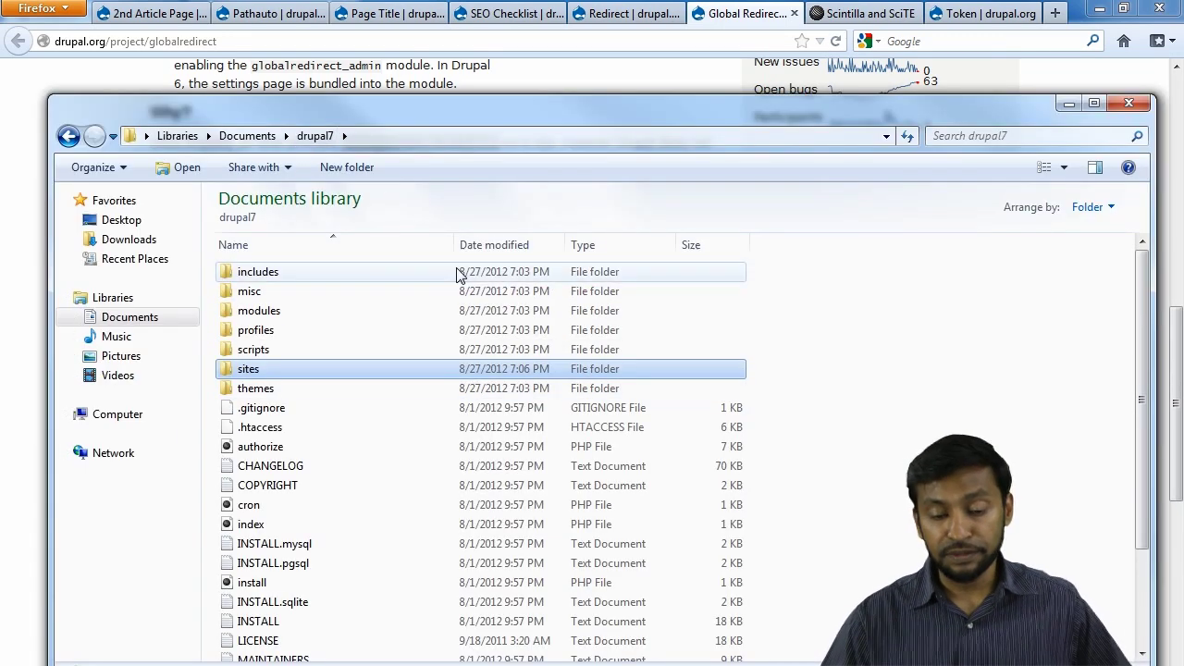
{"action": "left_click", "coordinate": [247, 136]}
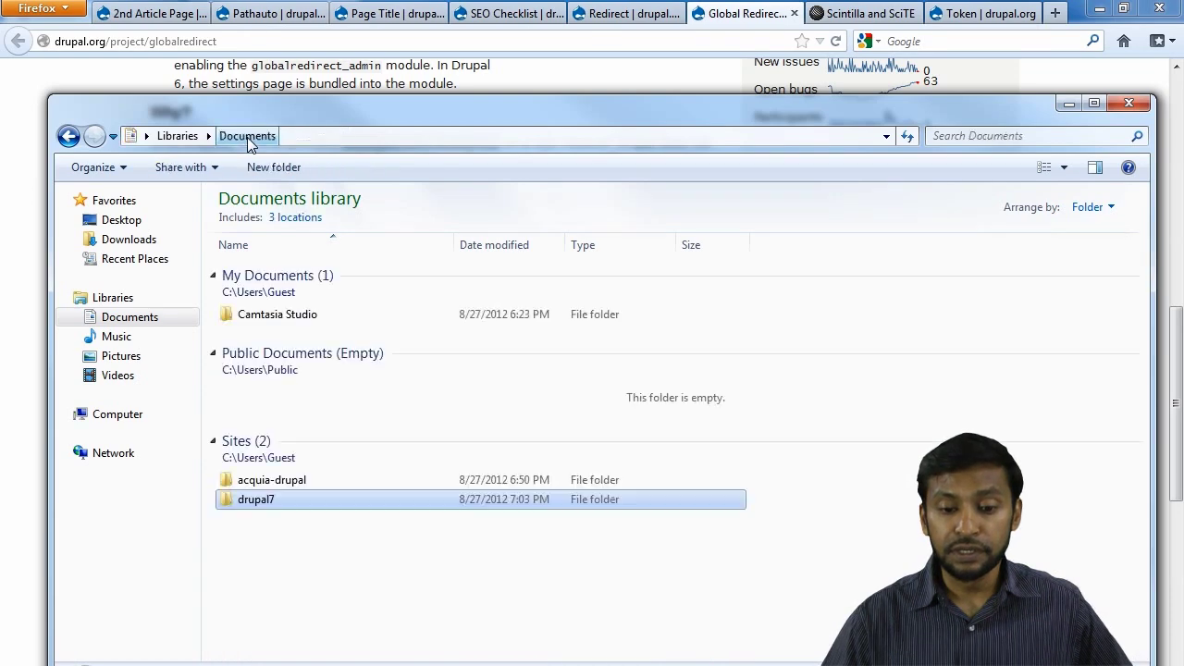
{"action": "double_click", "coordinate": [260, 504]}
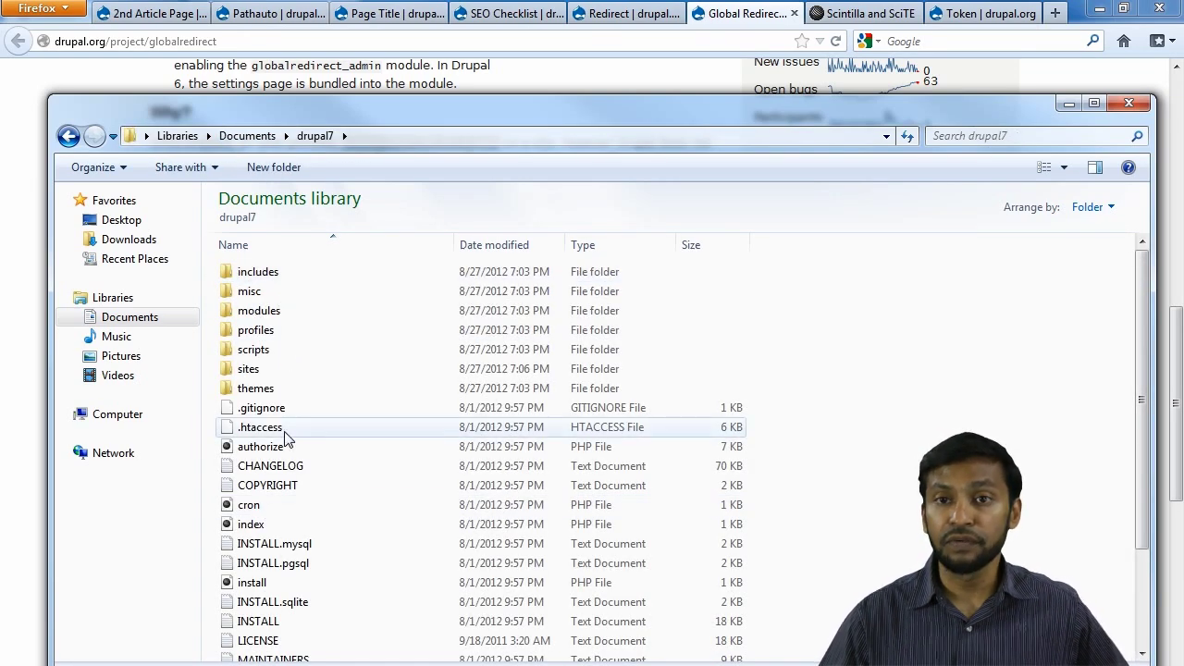
{"action": "double_click", "coordinate": [264, 371]}
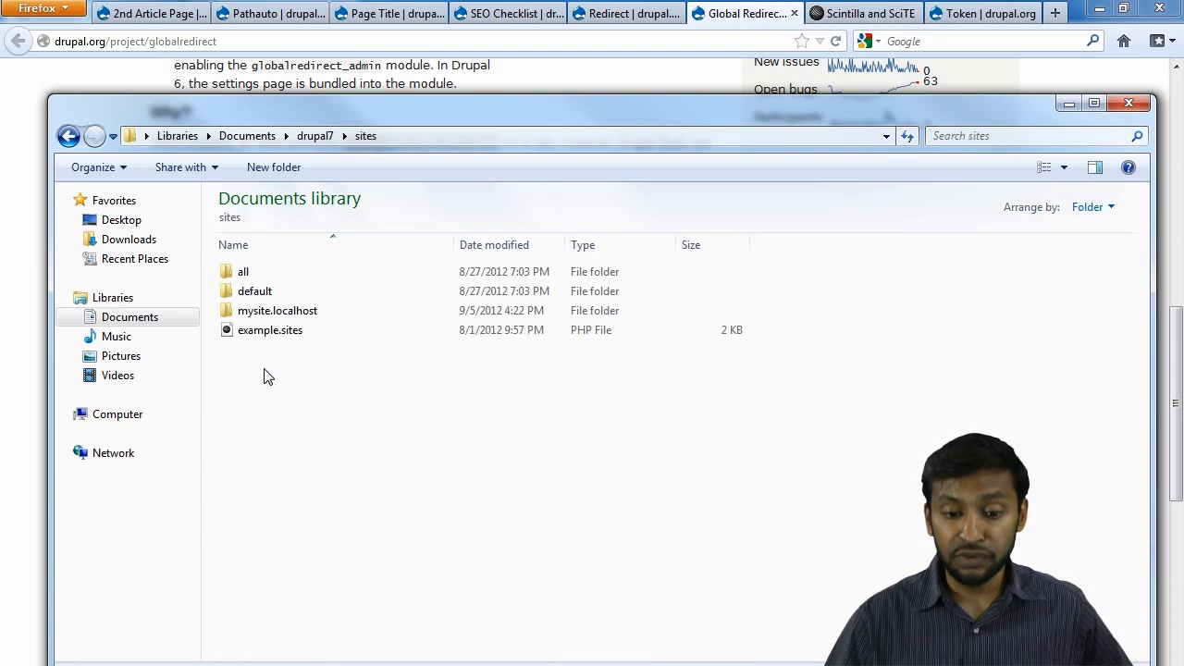
Open the settings PHP file from the mysite.localhost folder in SciTE and shift its window clear of the folder view
{"action": "double_click", "coordinate": [264, 315]}
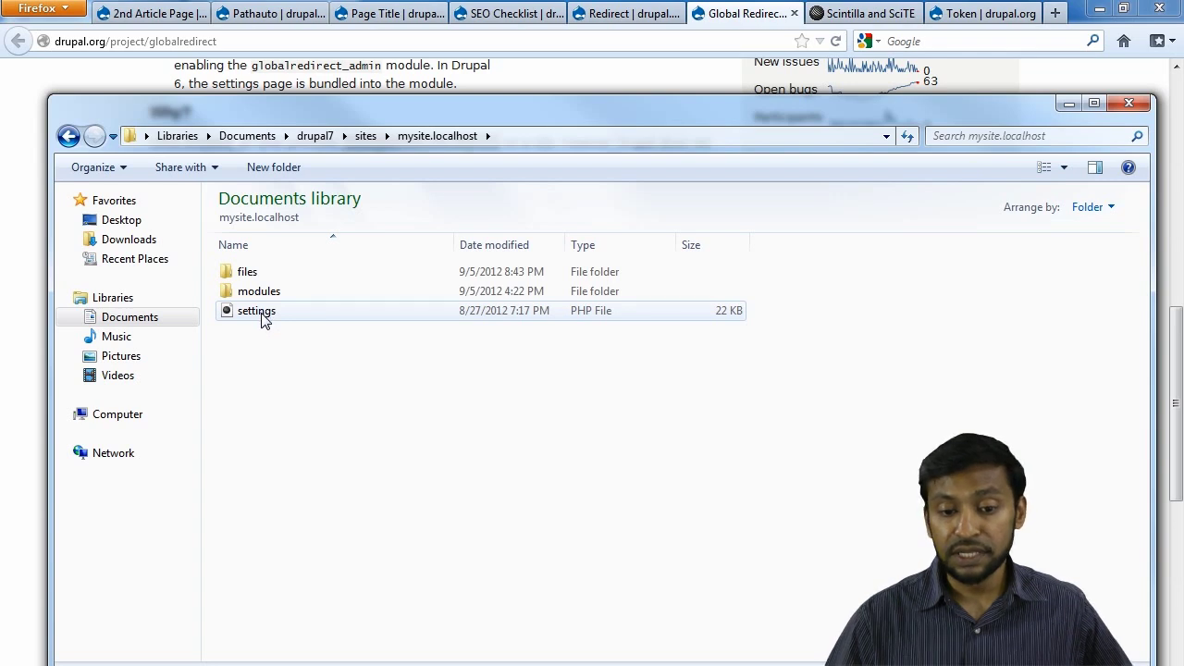
{"action": "left_click", "coordinate": [263, 319]}
{"action": "right_click", "coordinate": [262, 316]}
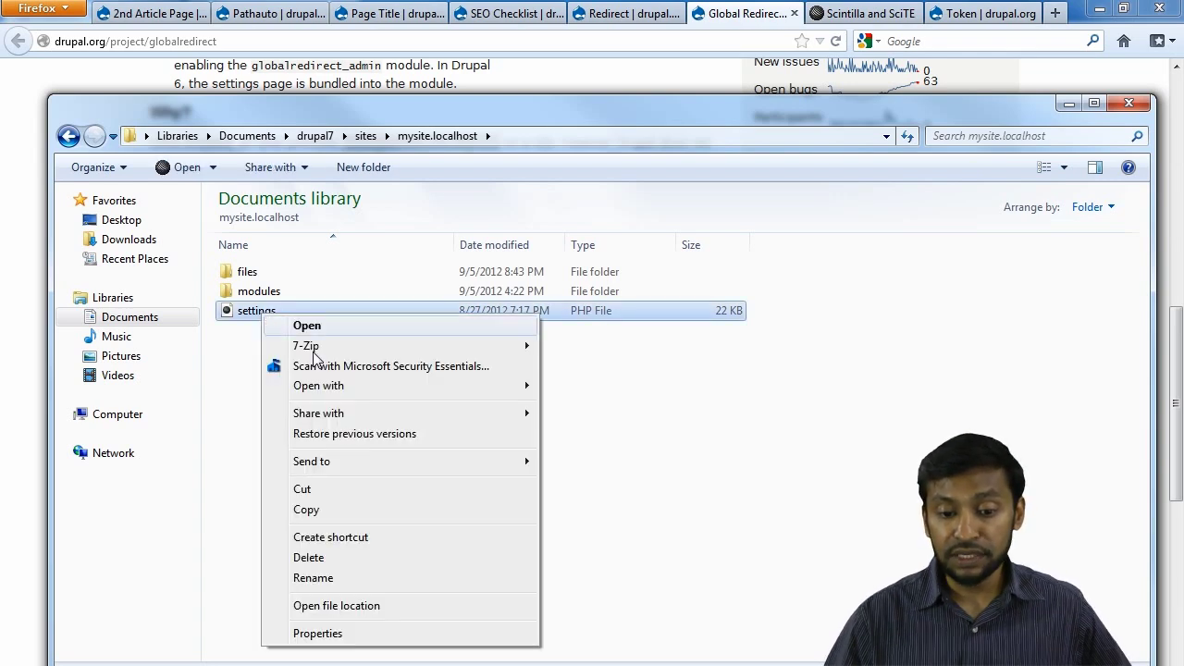
{"action": "mouse_move", "coordinate": [338, 421]}
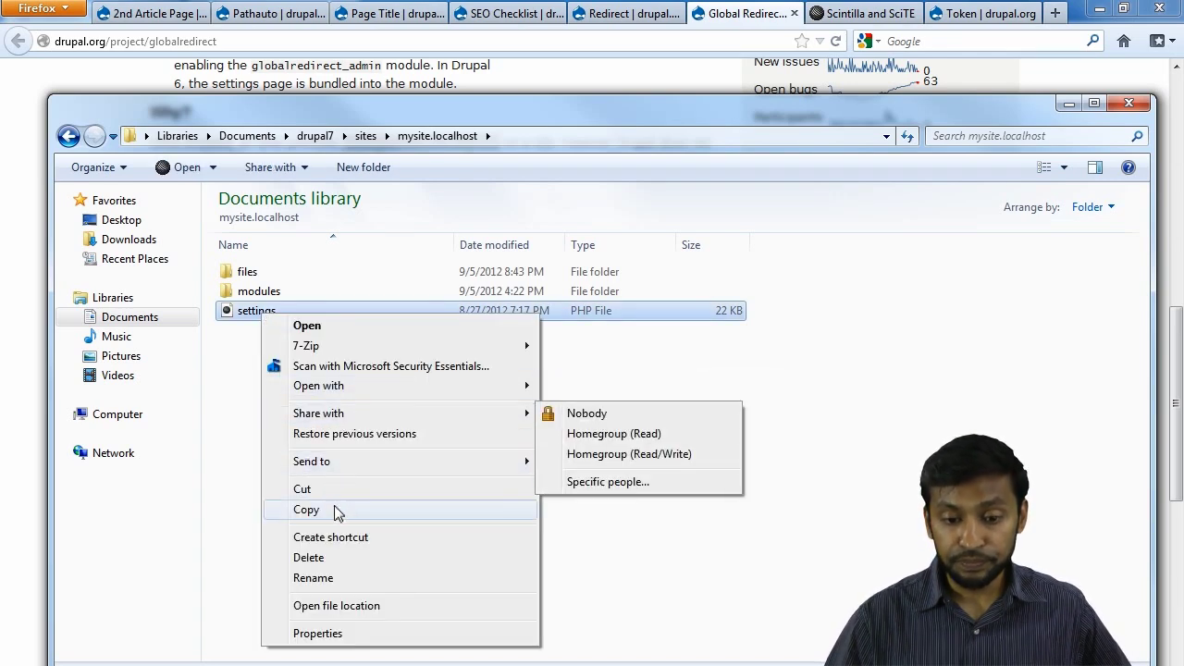
{"action": "left_click", "coordinate": [314, 325]}
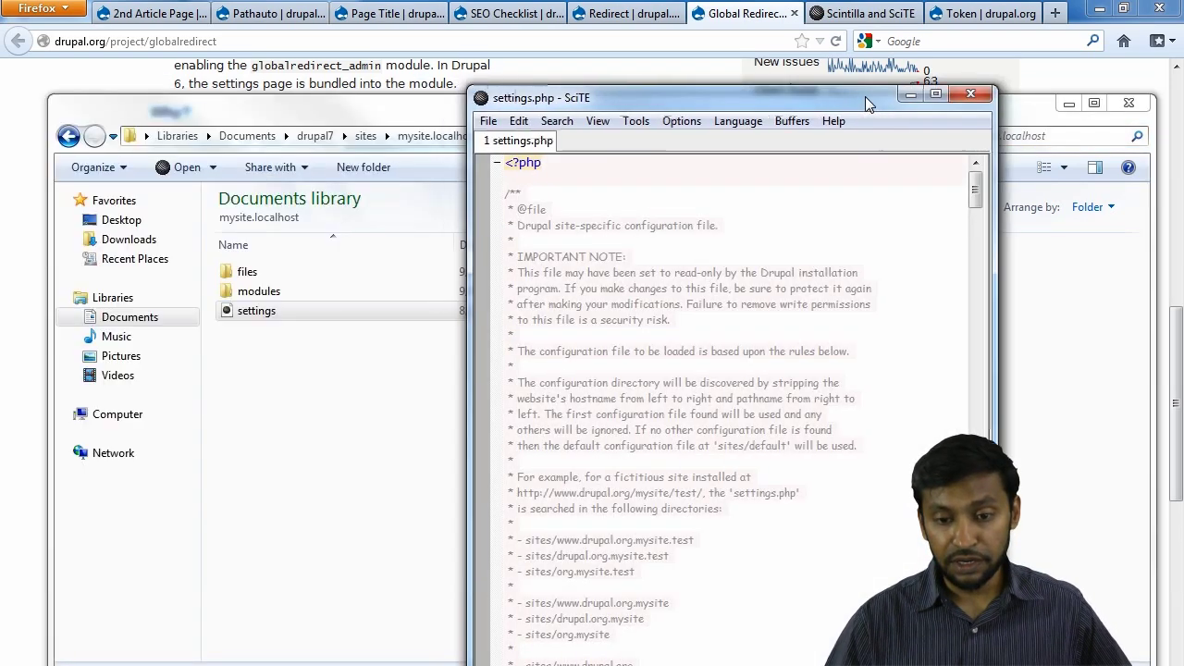
{"action": "left_click_drag", "start_coordinate": [864, 97], "coordinate": [793, 73]}
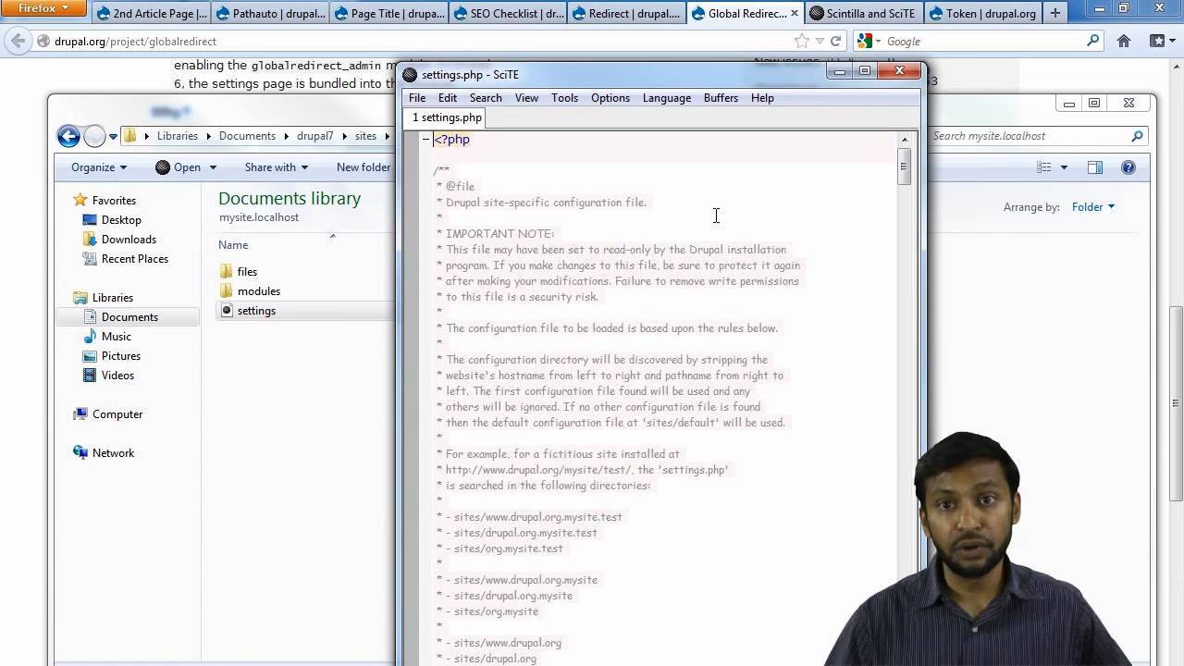
Switch to Firefox, look over the SciTE website and open its download page
{"action": "left_click", "coordinate": [866, 14]}
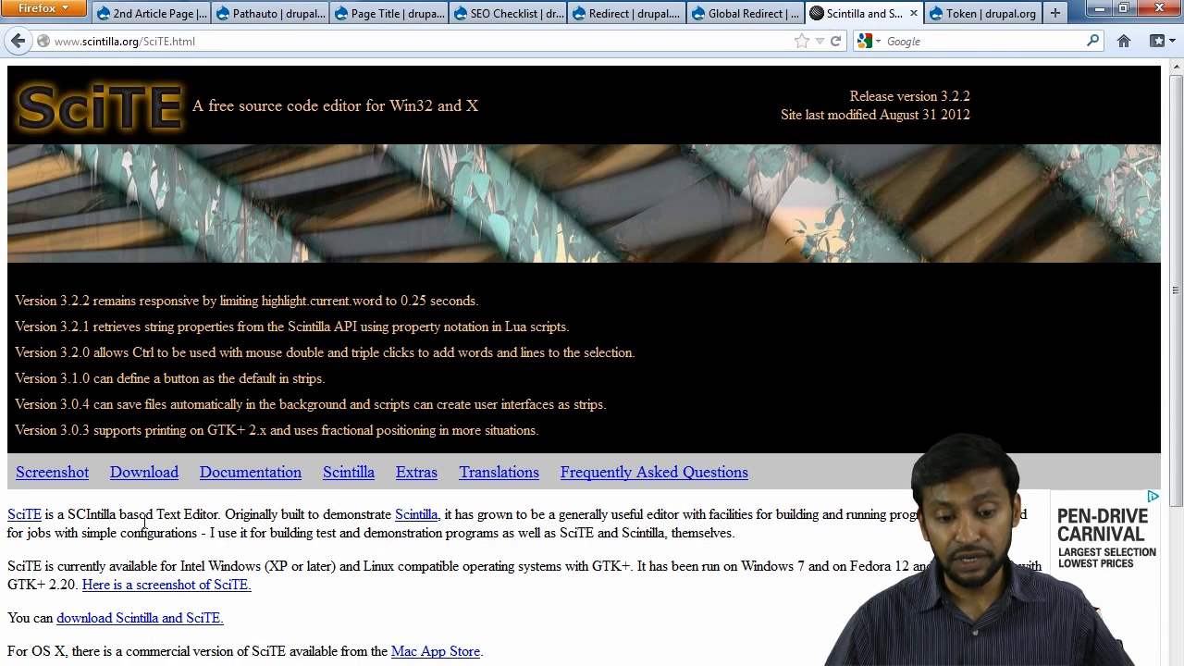
{"action": "scroll", "coordinate": [169, 663], "scroll_direction": "down", "scroll_amount": 4}
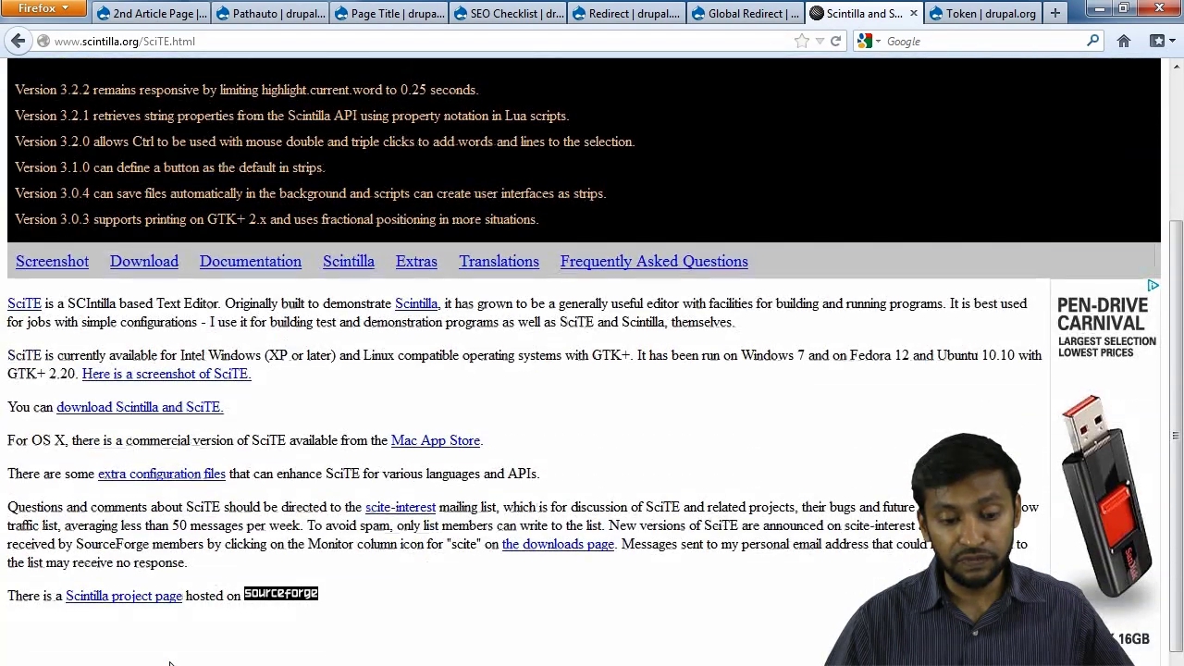
{"action": "scroll", "coordinate": [169, 662], "scroll_direction": "up", "scroll_amount": 2}
{"action": "left_click", "coordinate": [146, 370]}
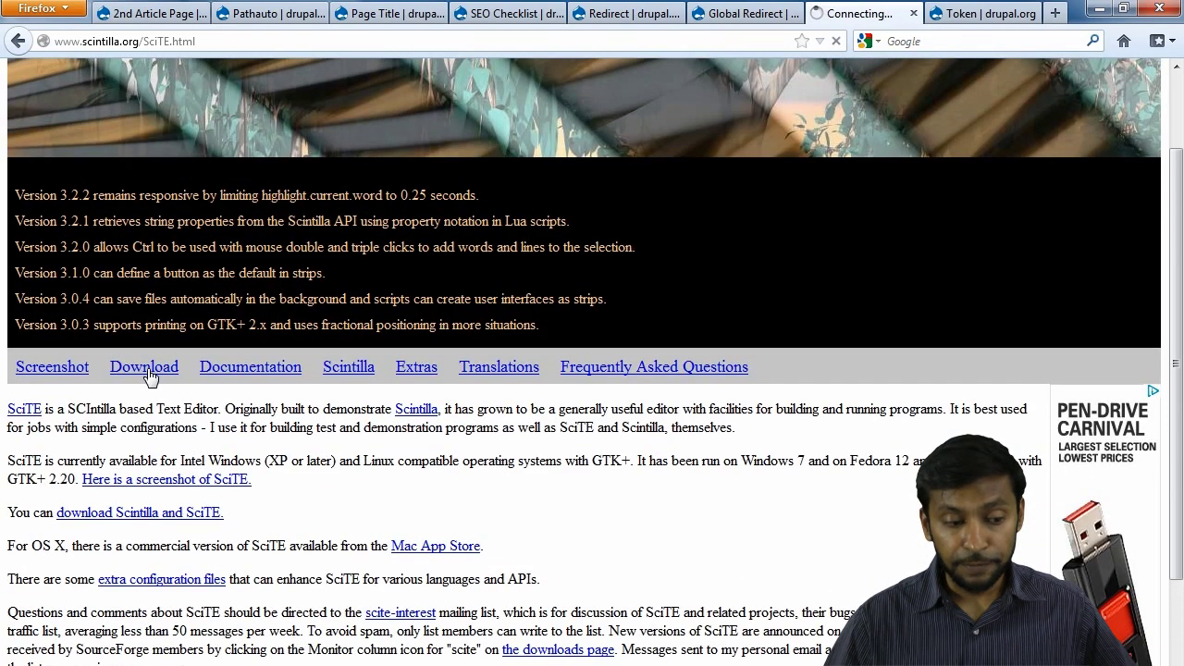
Return to settings.php in SciTE and read through it down to the autogenerated base URL and database configuration
{"action": "key", "text": "alt+Tab"}
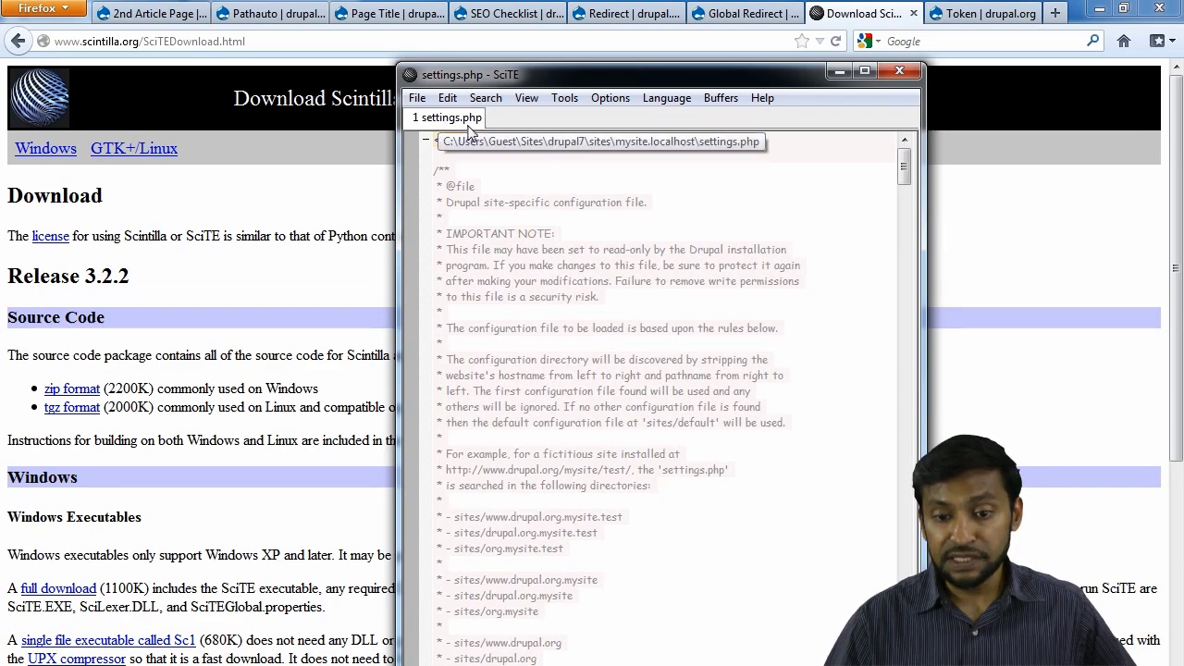
{"action": "scroll", "coordinate": [584, 229], "scroll_direction": "down", "scroll_amount": 5}
{"action": "scroll", "coordinate": [585, 228], "scroll_direction": "down", "scroll_amount": 12}
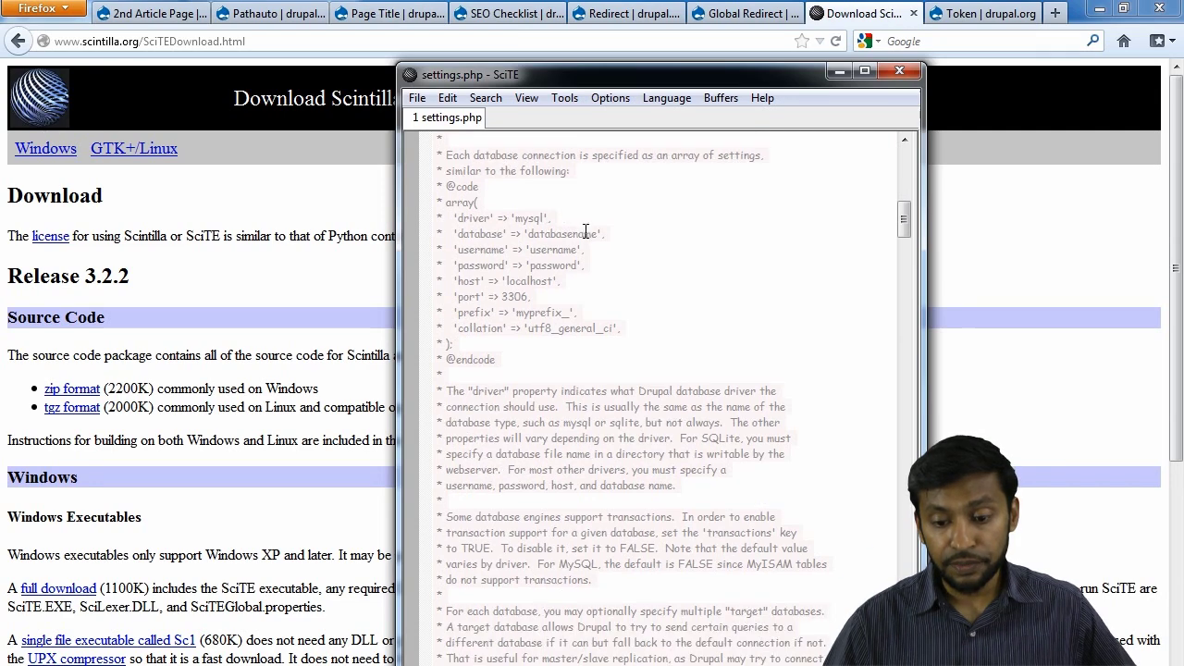
{"action": "scroll", "coordinate": [585, 230], "scroll_direction": "down", "scroll_amount": 20}
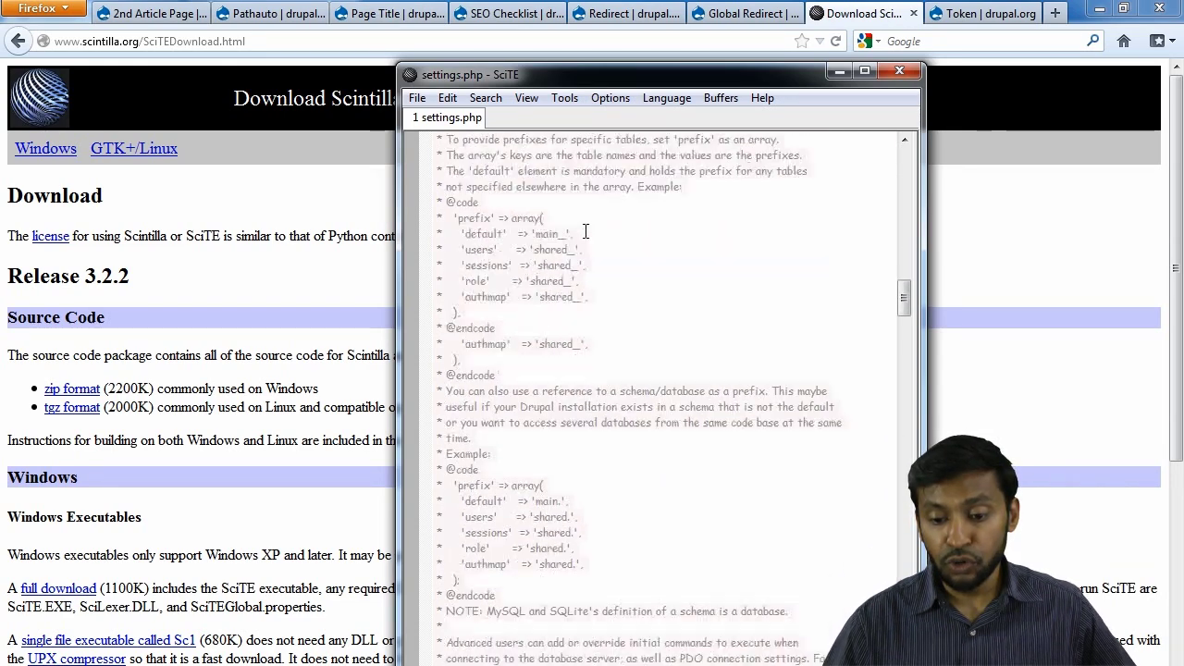
{"action": "scroll", "coordinate": [584, 231], "scroll_direction": "down", "scroll_amount": 20}
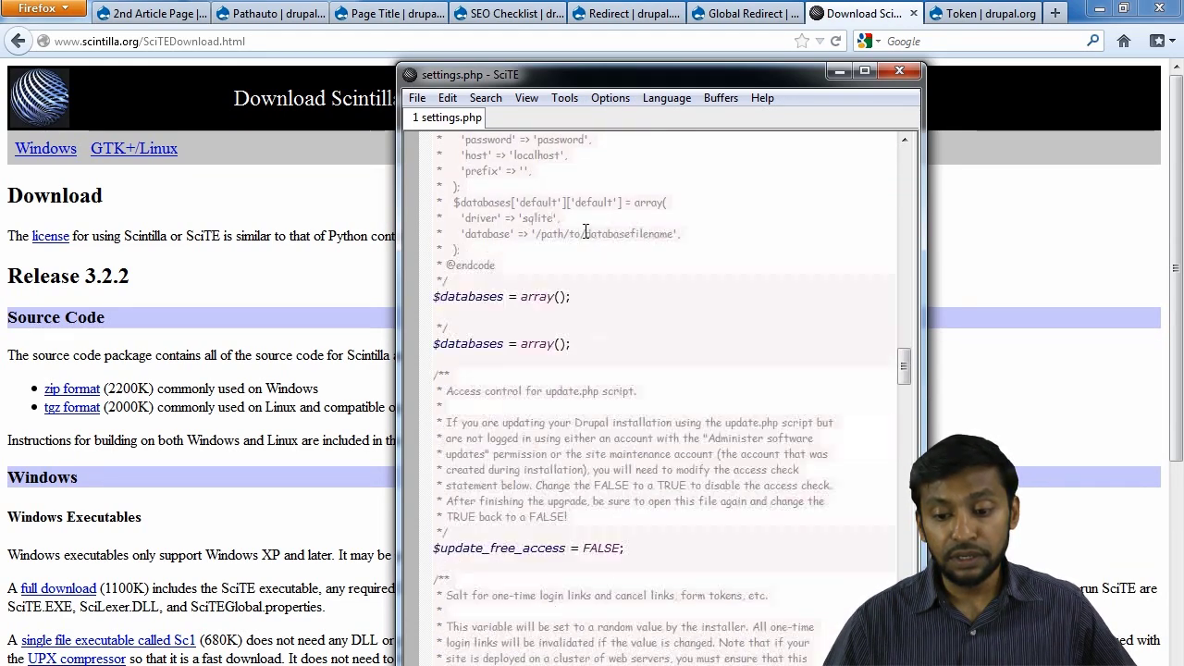
{"action": "scroll", "coordinate": [584, 232], "scroll_direction": "down", "scroll_amount": 14}
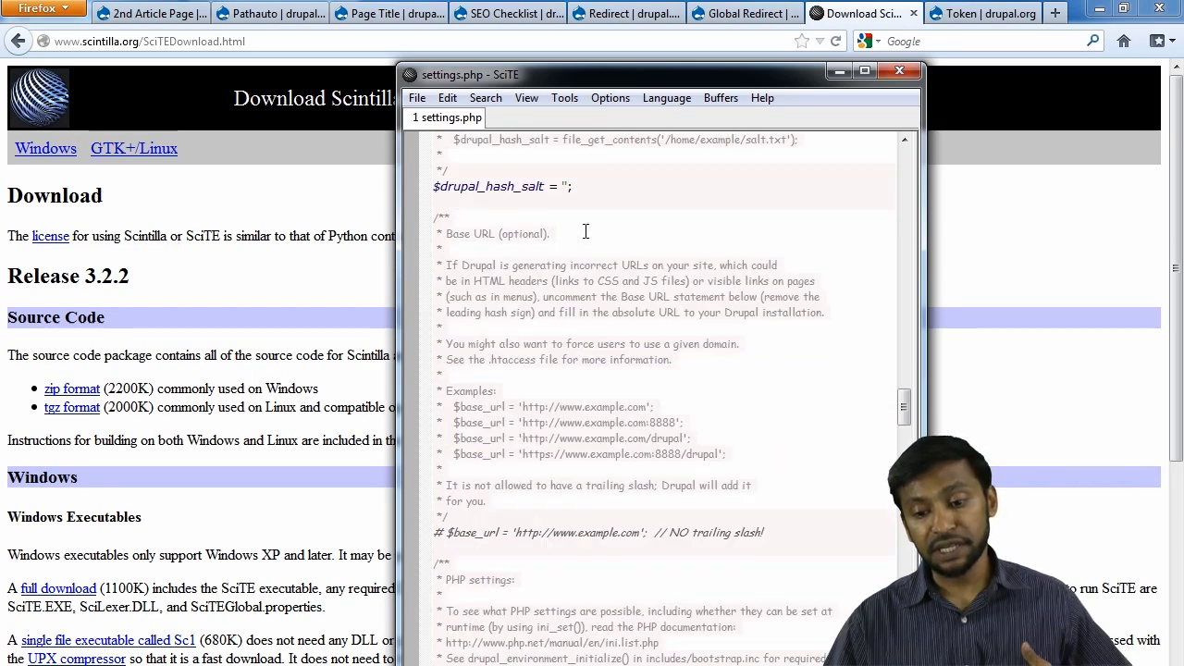
{"action": "scroll", "coordinate": [585, 231], "scroll_direction": "down", "scroll_amount": 15}
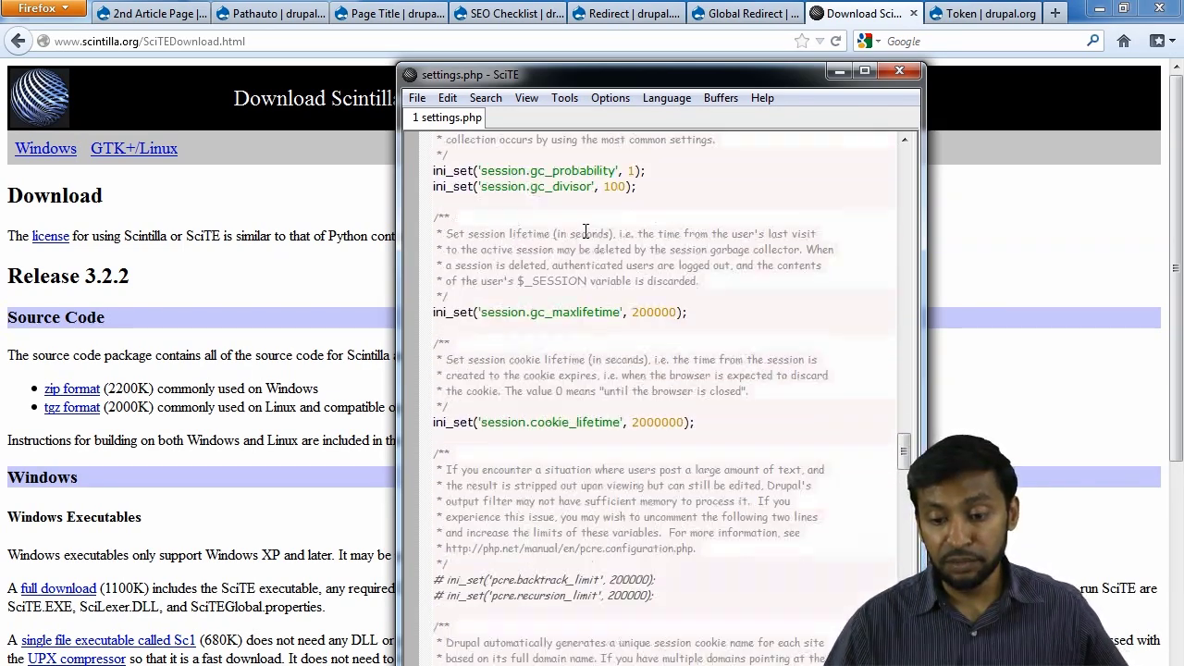
{"action": "scroll", "coordinate": [584, 231], "scroll_direction": "down", "scroll_amount": 18}
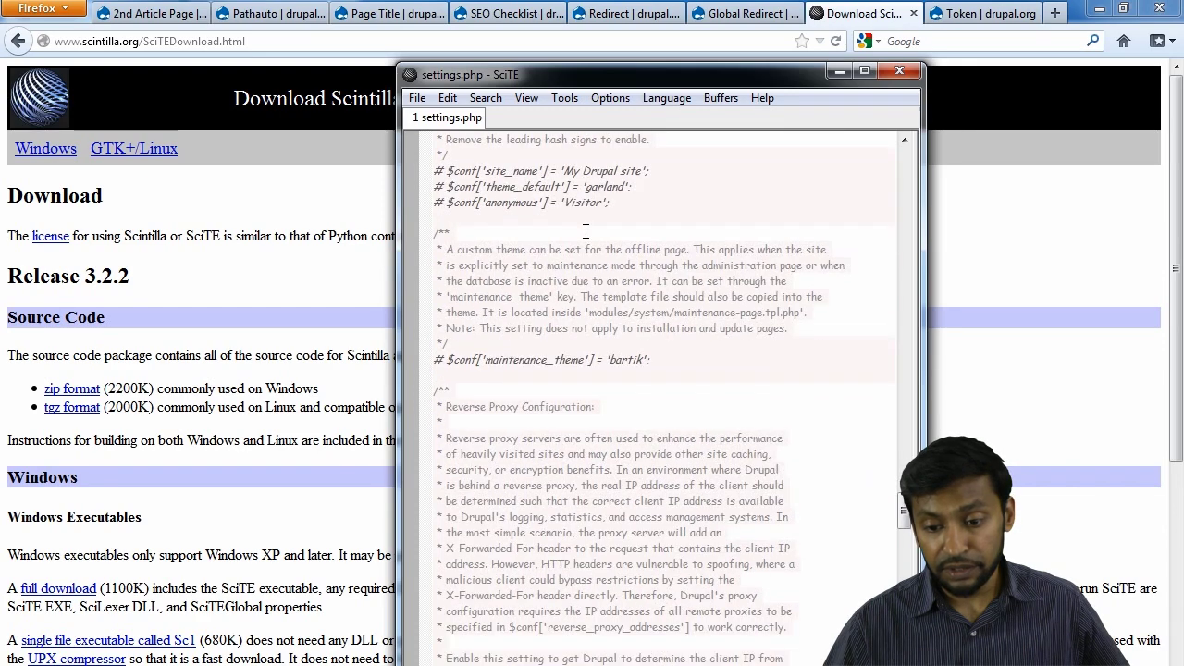
{"action": "scroll", "coordinate": [584, 231], "scroll_direction": "down", "scroll_amount": 20}
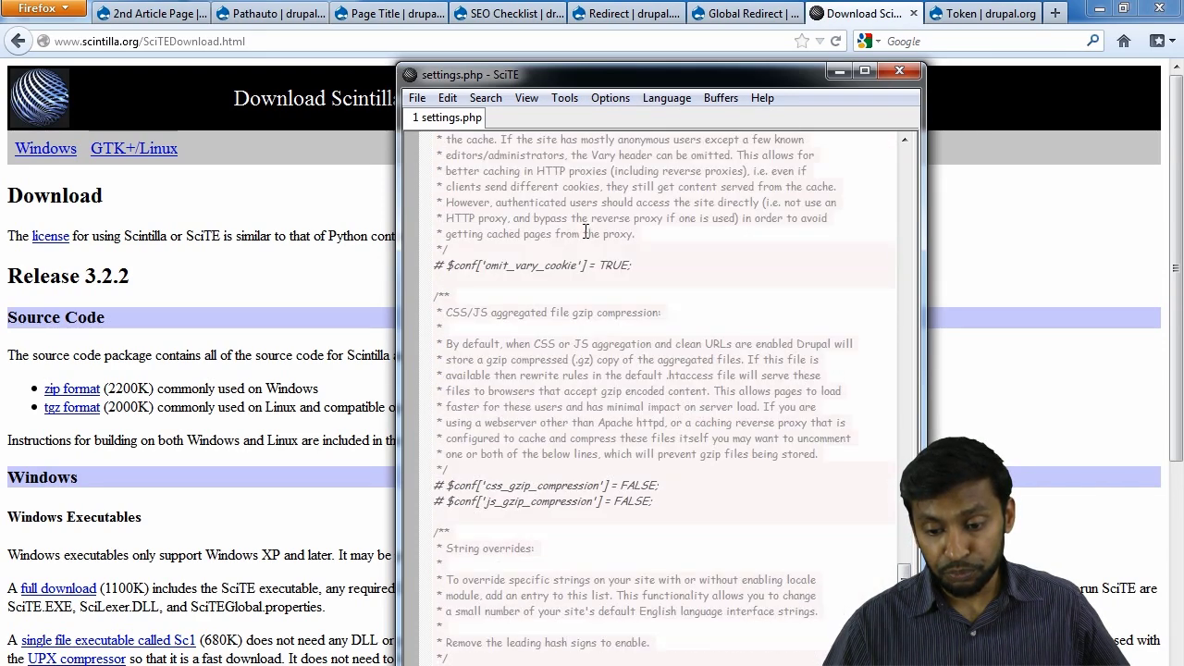
{"action": "scroll", "coordinate": [584, 231], "scroll_direction": "down", "scroll_amount": 20}
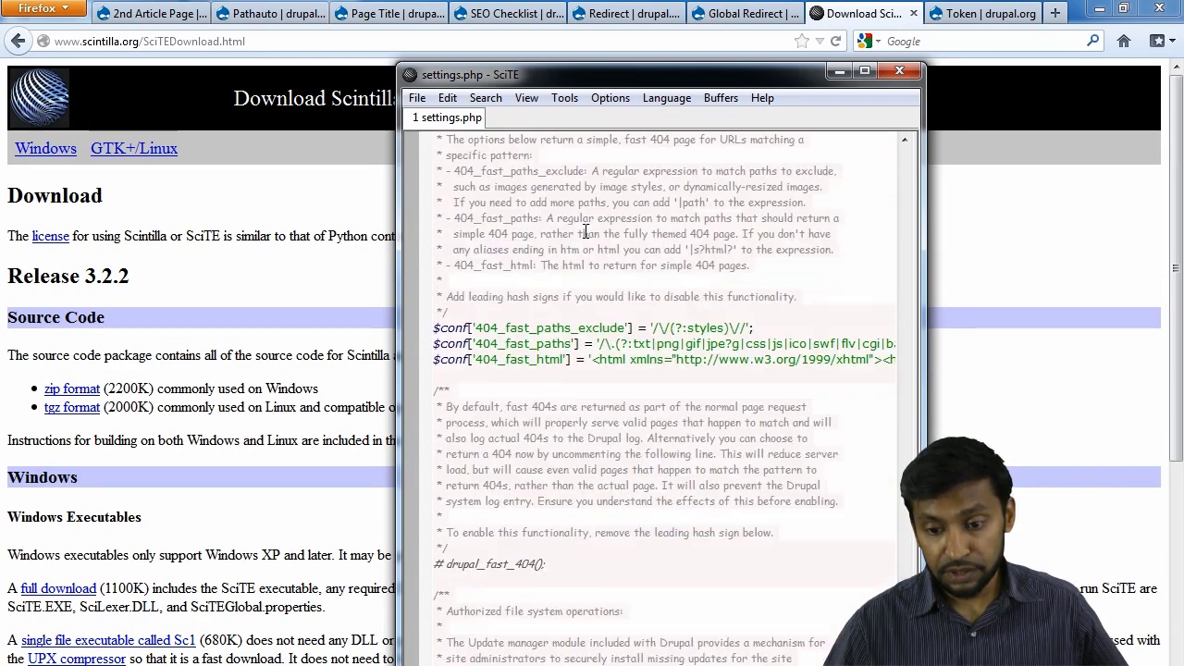
{"action": "scroll", "coordinate": [584, 232], "scroll_direction": "down", "scroll_amount": 8}
{"action": "scroll", "coordinate": [585, 232], "scroll_direction": "down", "scroll_amount": 2}
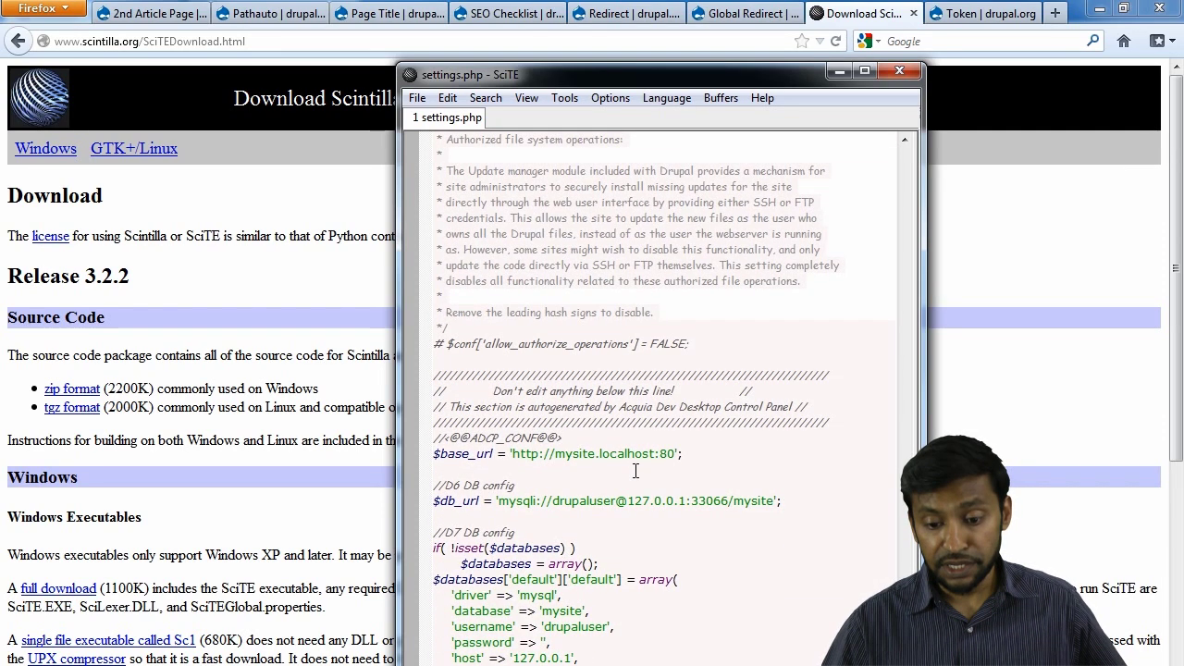
Examine the database name, username, password and host entries in the D7 DB config, highlighting the name and username
{"action": "double_click", "coordinate": [565, 613]}
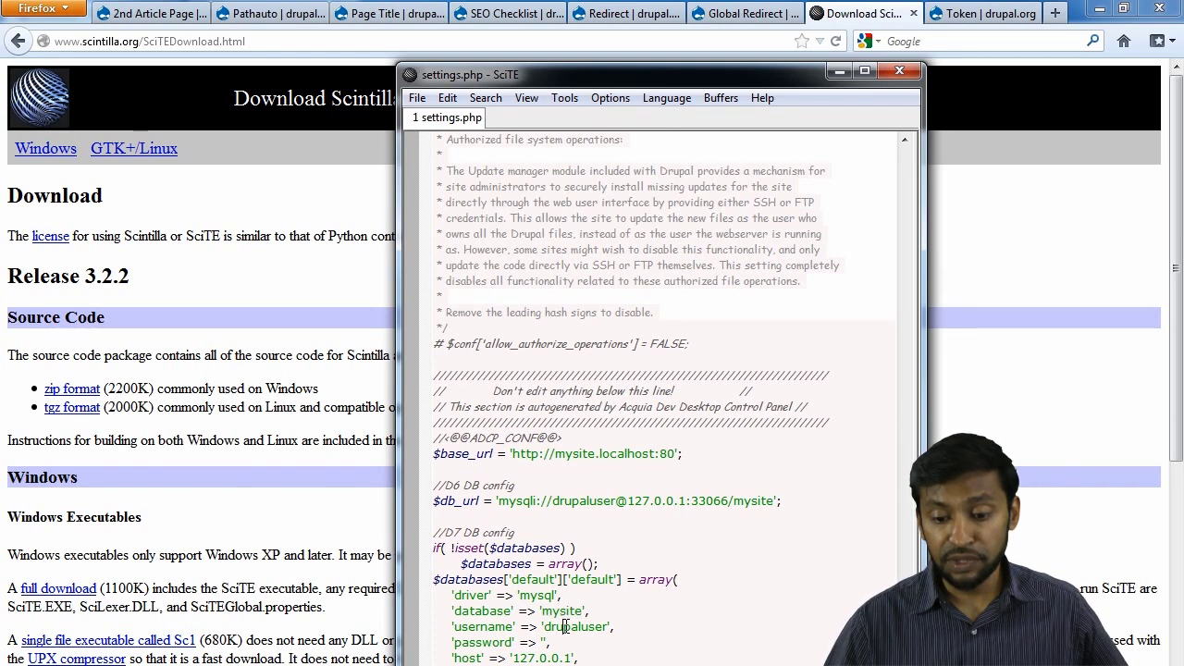
{"action": "double_click", "coordinate": [567, 627]}
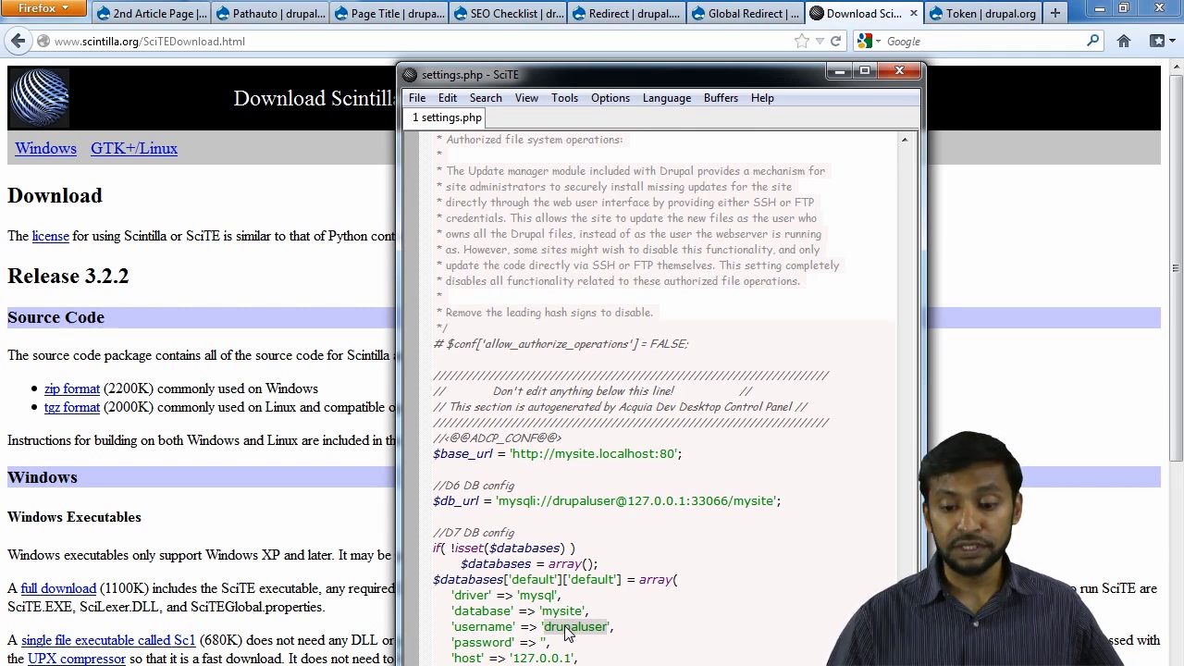
{"action": "left_click", "coordinate": [563, 615]}
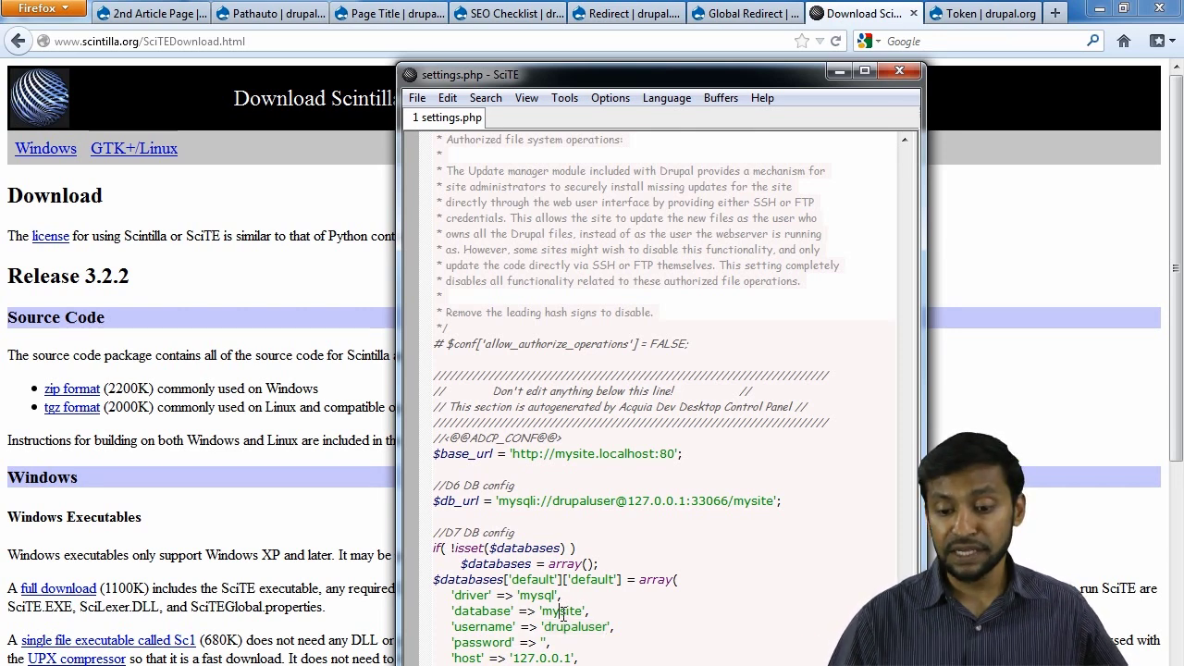
{"action": "double_click", "coordinate": [562, 615]}
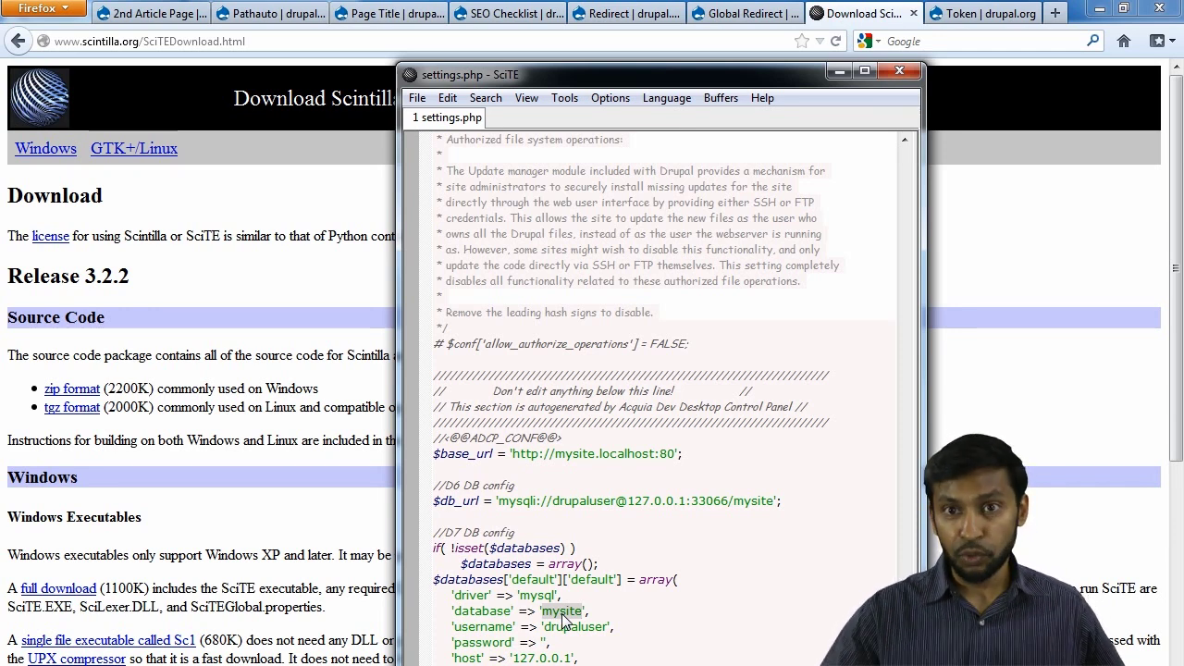
{"action": "double_click", "coordinate": [566, 628]}
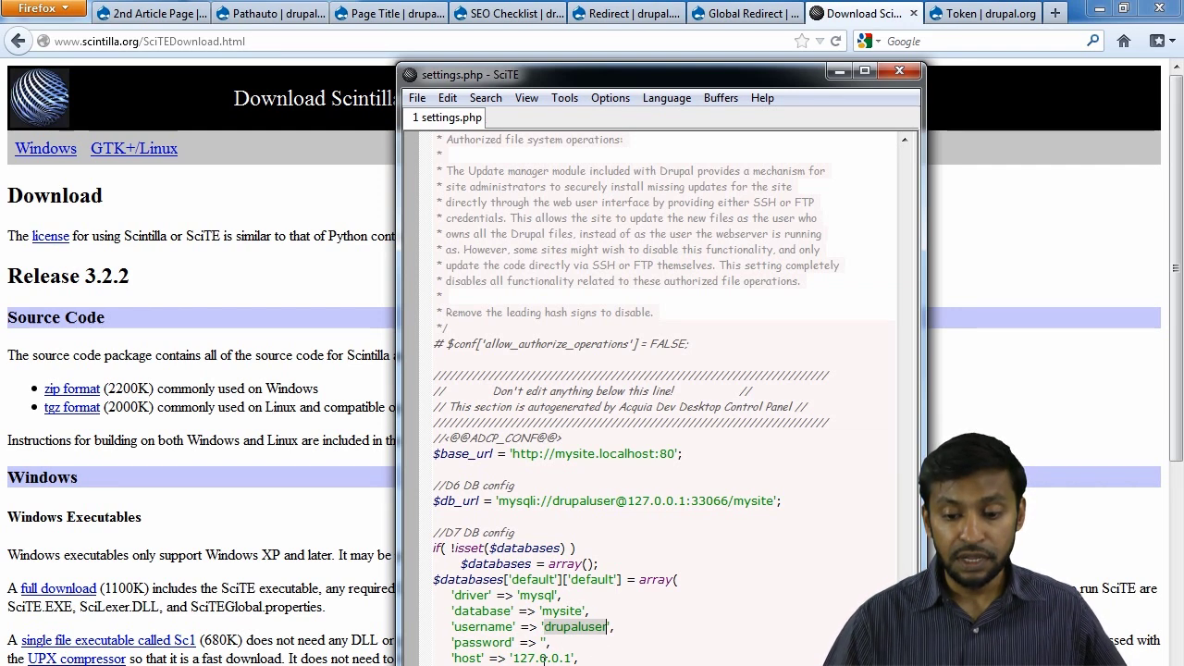
{"action": "left_click", "coordinate": [545, 642]}
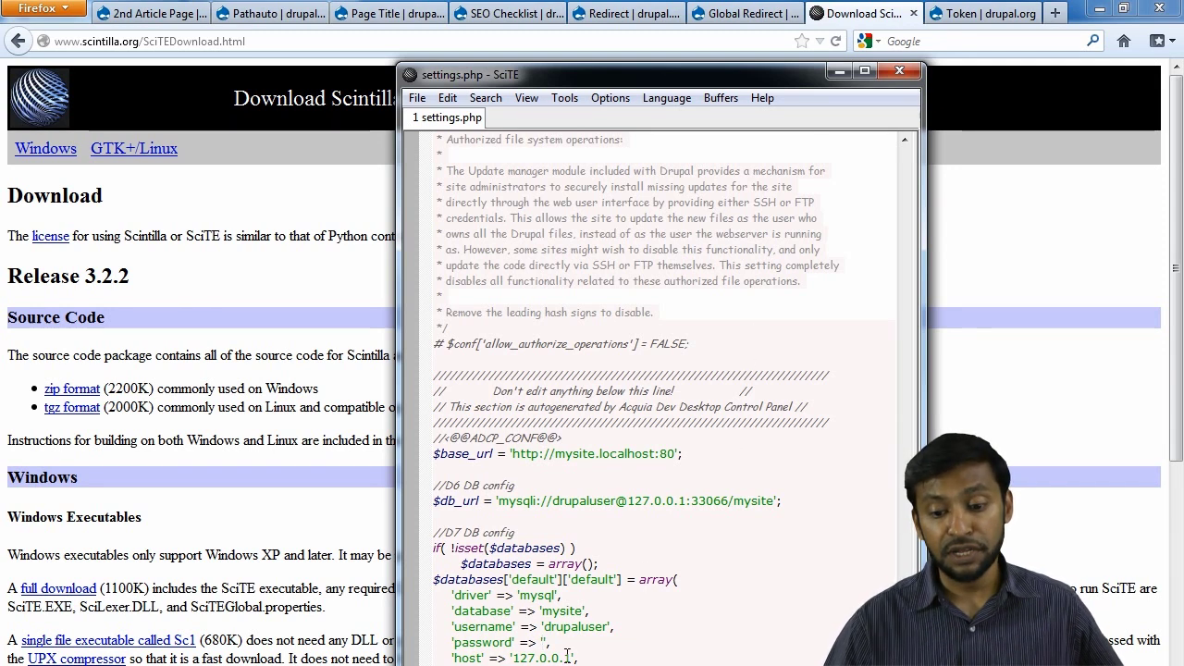
{"action": "double_click", "coordinate": [552, 612]}
{"action": "triple_click", "coordinate": [559, 628]}
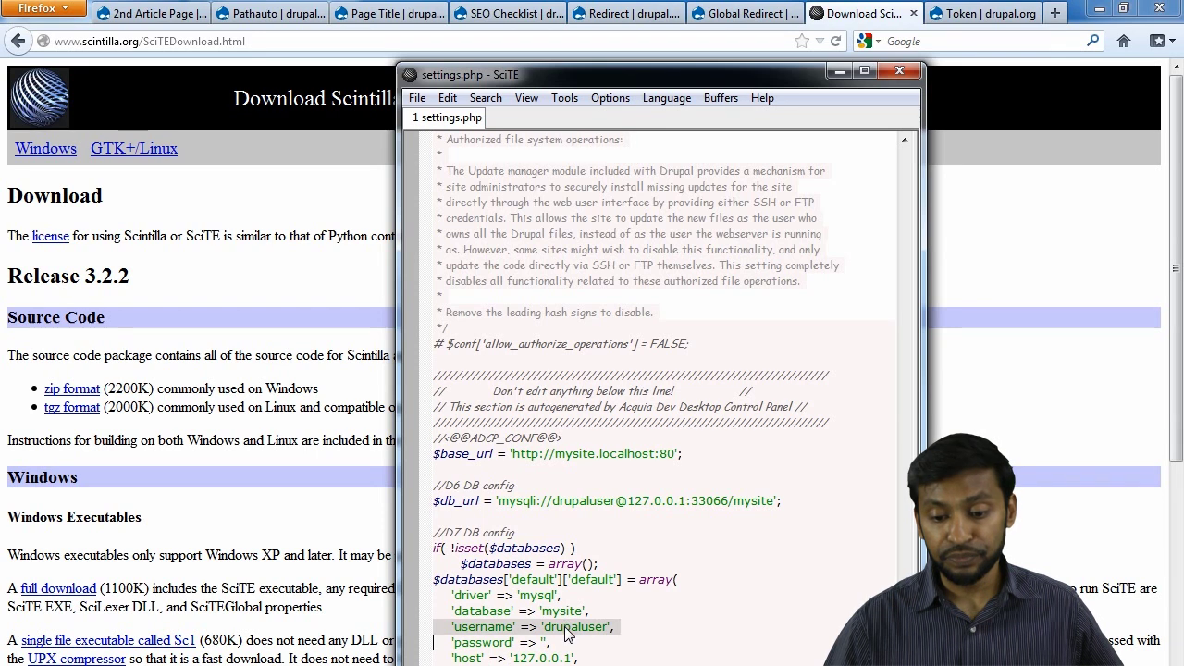
{"action": "left_click", "coordinate": [598, 627]}
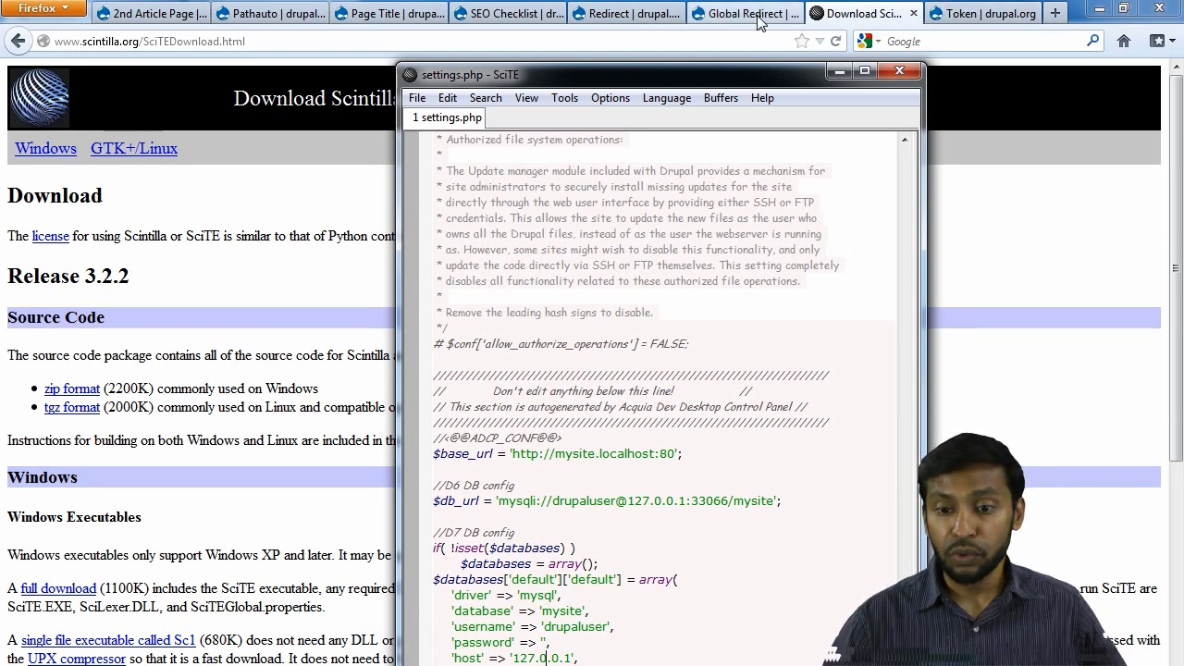
Load localhost/phpmyadmin in place of the Token project page in Firefox, and briefly check the Acquia Dev Desktop Control Panel
{"action": "left_click", "coordinate": [968, 20]}
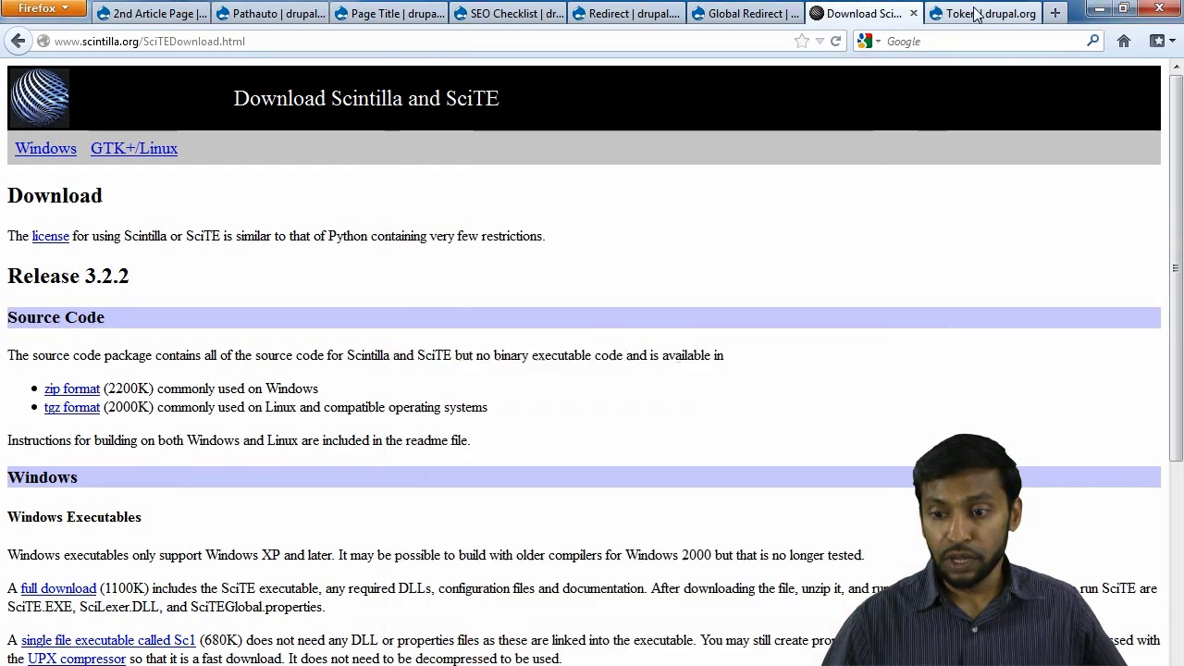
{"action": "left_click", "coordinate": [550, 39]}
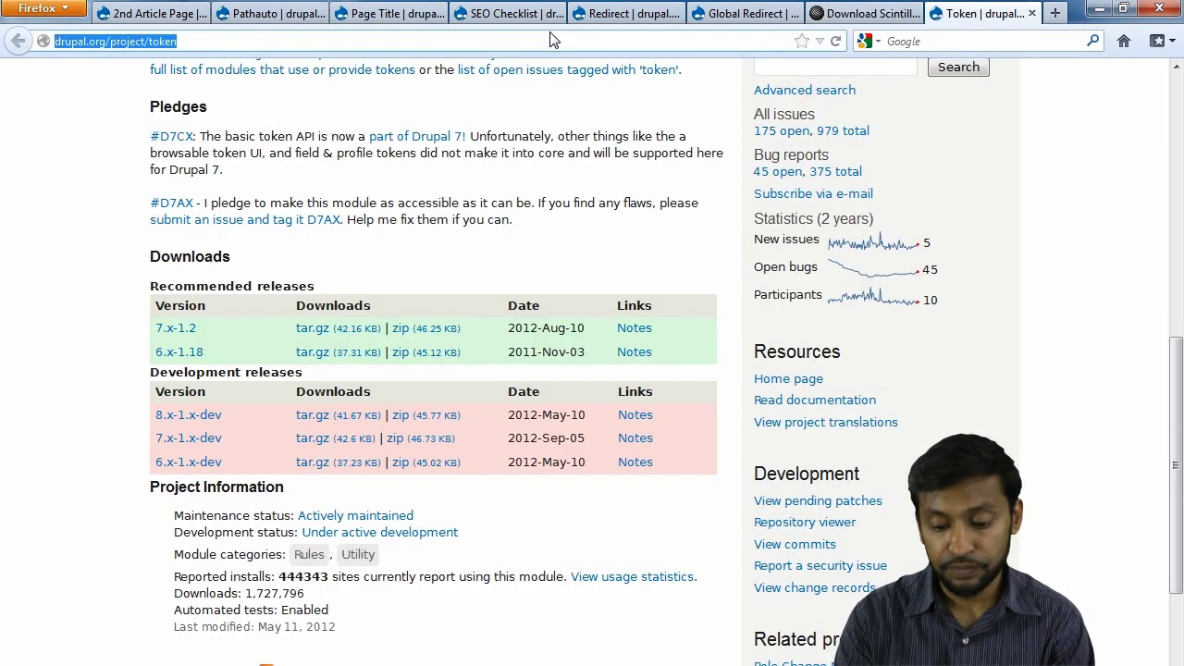
{"action": "type", "text": "l"}
{"action": "key", "text": "BackSpace"}
{"action": "type", "text": "local"}
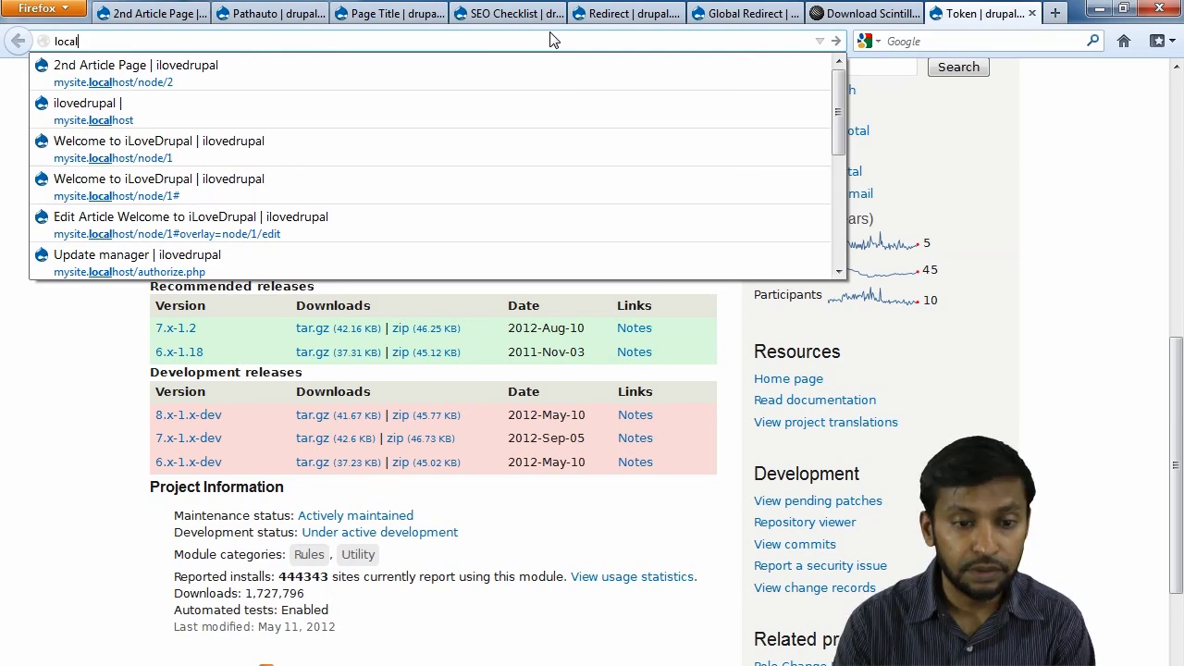
{"action": "type", "text": "host,/"}
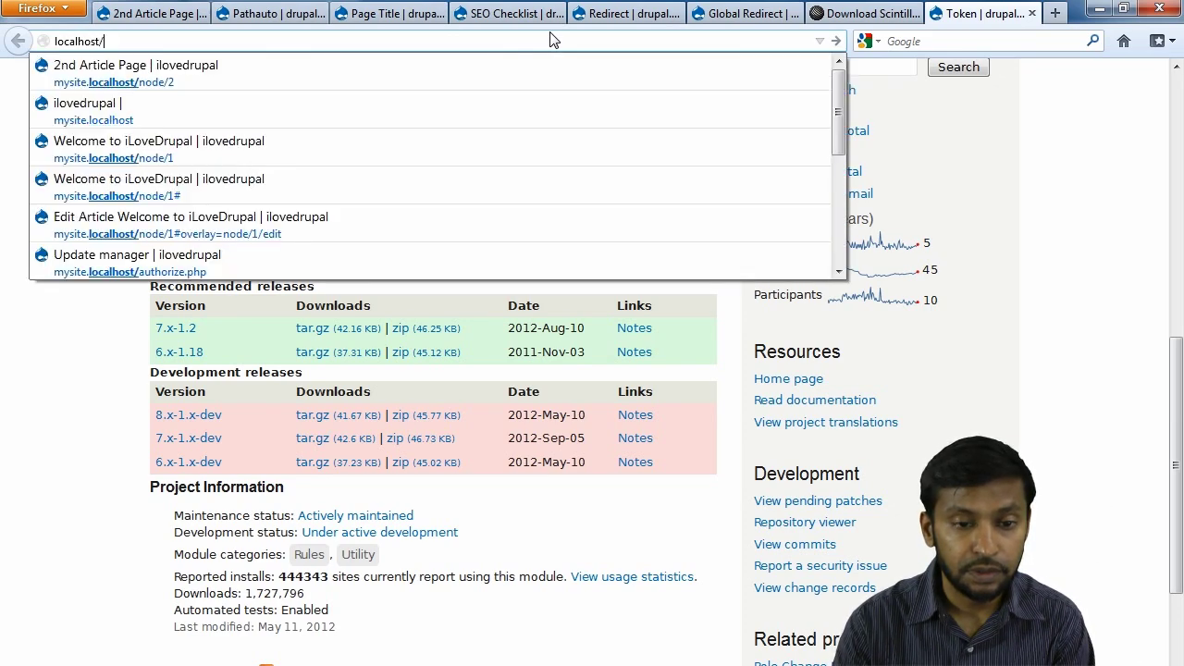
{"action": "type", "text": "phpmyadmin"}
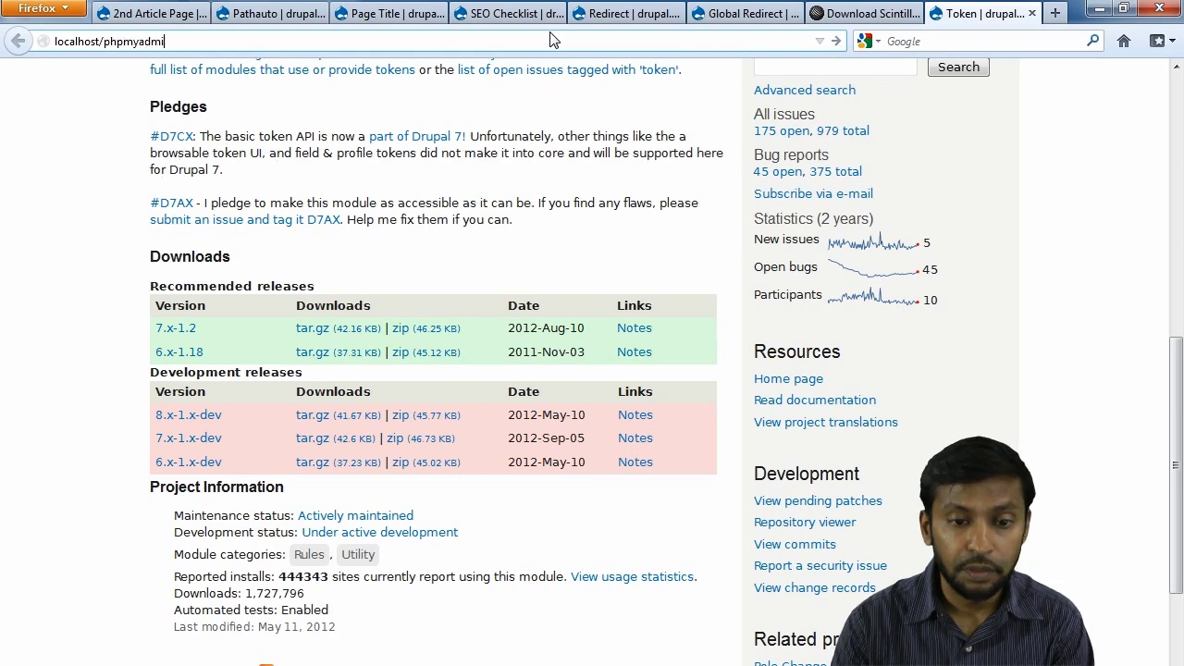
{"action": "key", "text": "Return"}
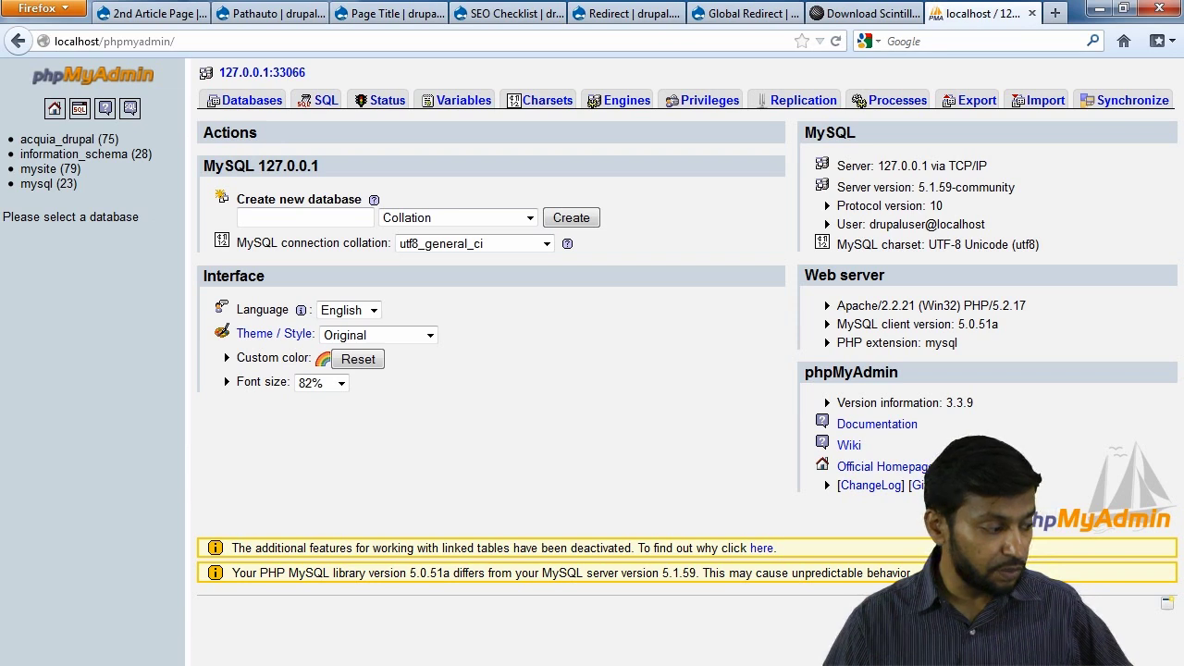
{"action": "key", "text": "alt+Tab"}
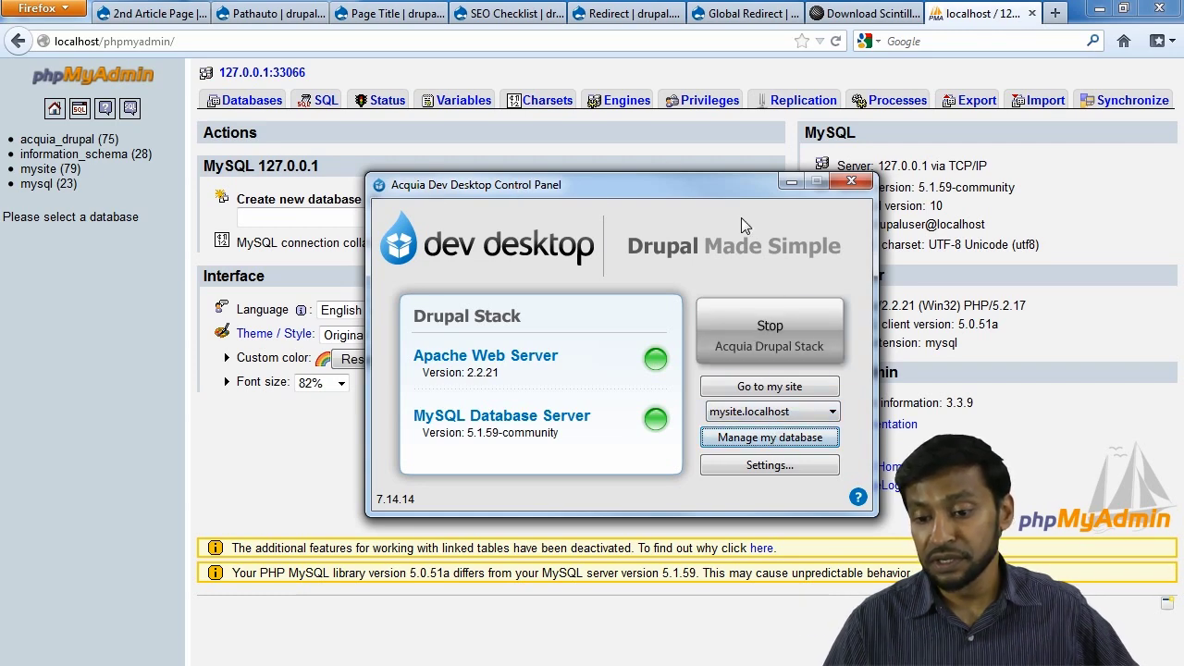
{"action": "left_click", "coordinate": [791, 182]}
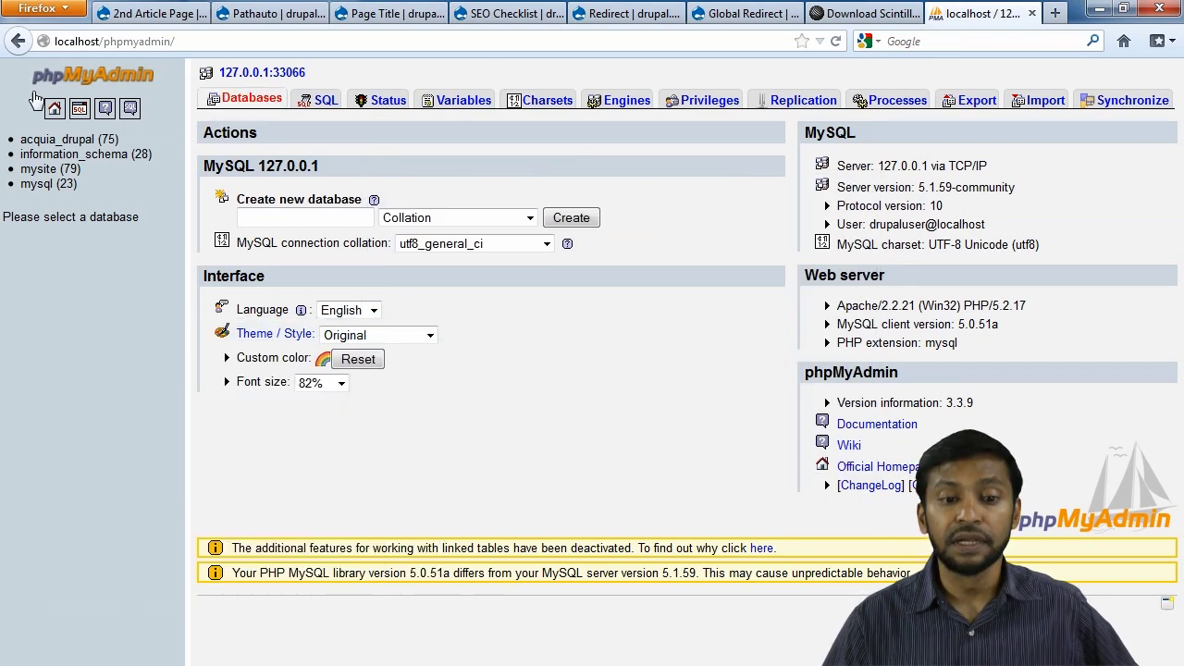
Open the mysite database from phpMyAdmin's list of databases and look over its tables
{"action": "left_click", "coordinate": [245, 101]}
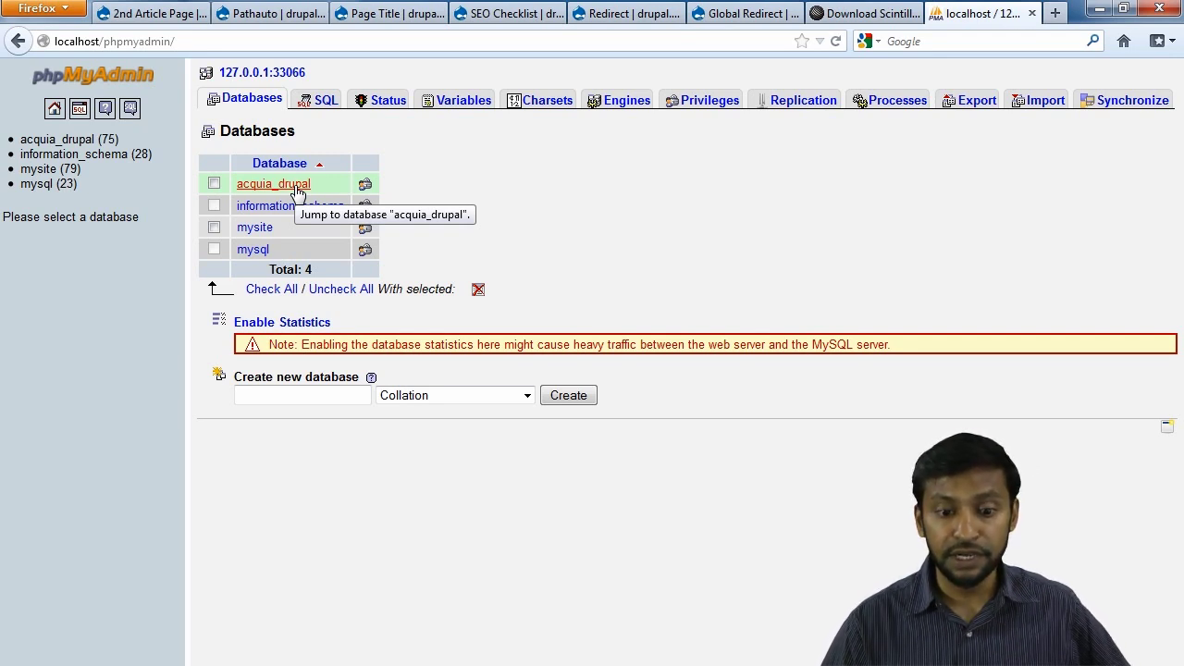
{"action": "left_click", "coordinate": [264, 237]}
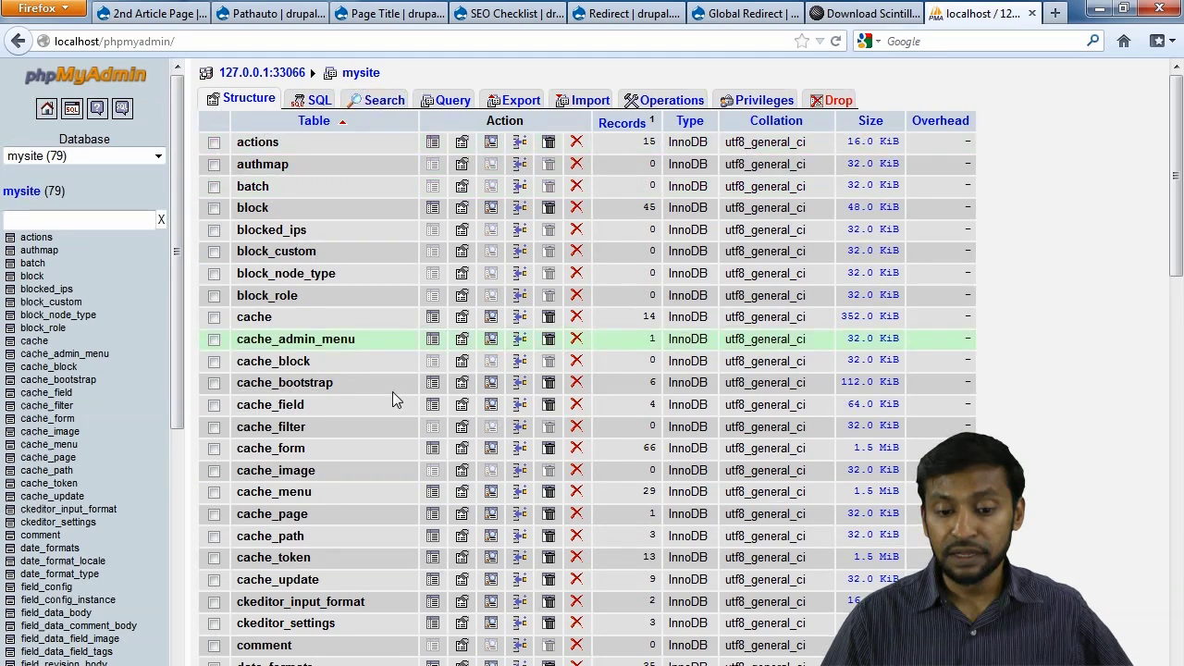
{"action": "scroll", "coordinate": [392, 312], "scroll_direction": "down", "scroll_amount": 20}
{"action": "scroll", "coordinate": [392, 313], "scroll_direction": "up", "scroll_amount": 12}
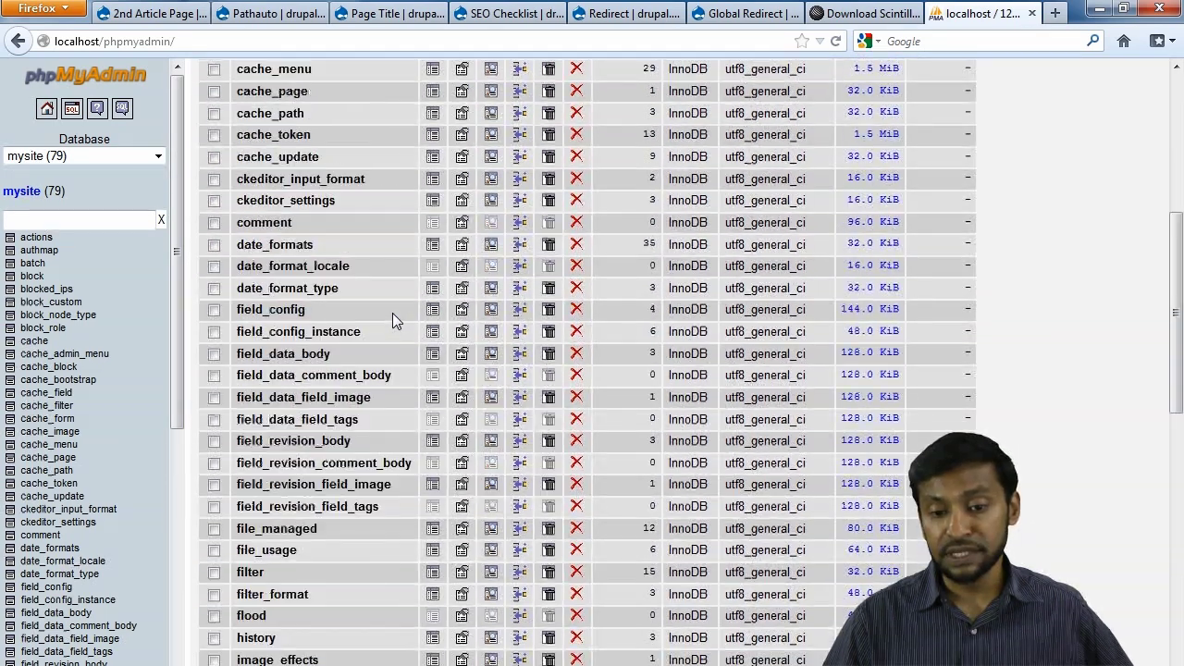
Review the export options for the mysite database and return to the site's 2nd Article Page
{"action": "scroll", "coordinate": [392, 312], "scroll_direction": "up", "scroll_amount": 5}
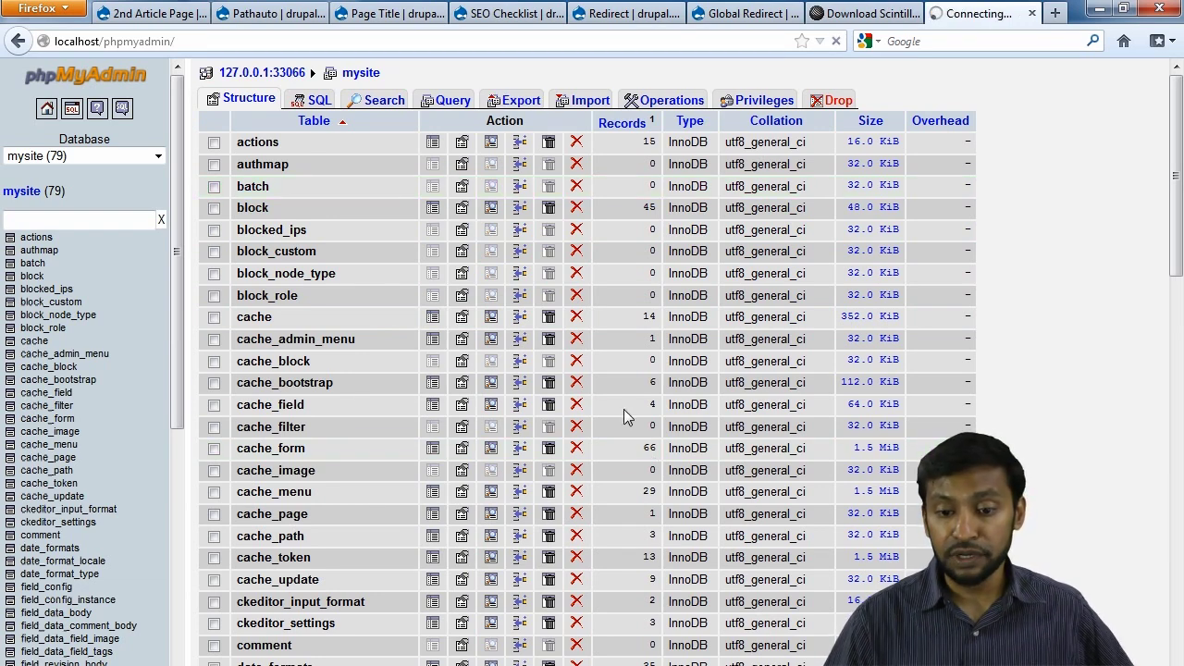
{"action": "scroll", "coordinate": [444, 463], "scroll_direction": "down", "scroll_amount": 3}
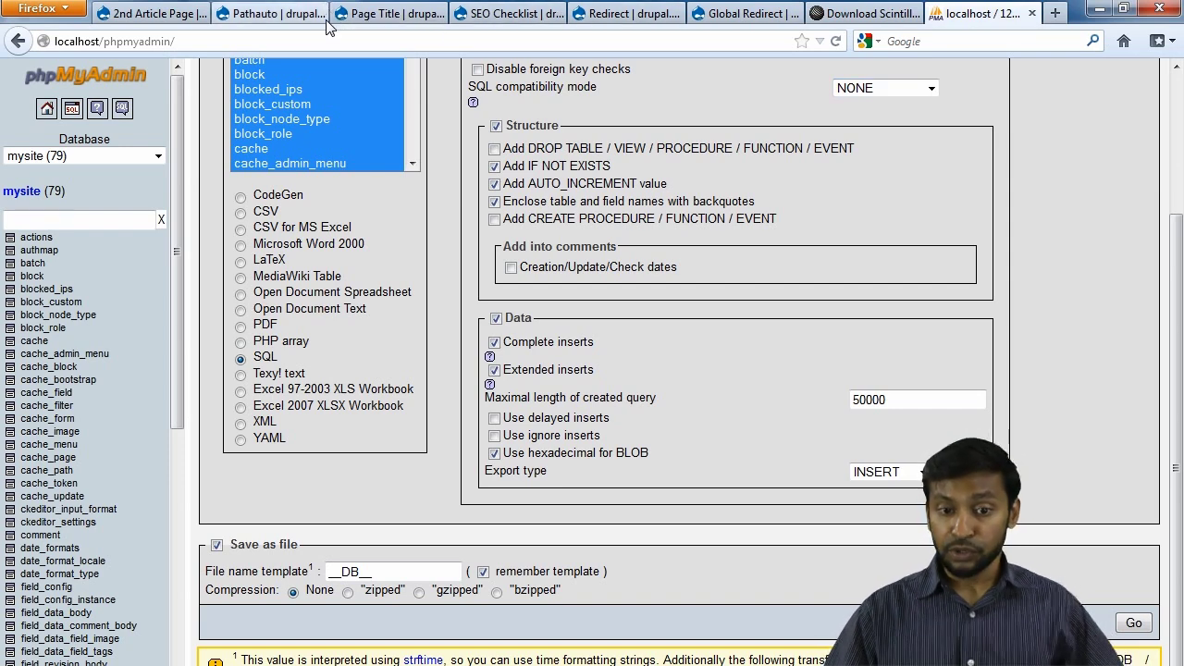
{"action": "left_click", "coordinate": [154, 24]}
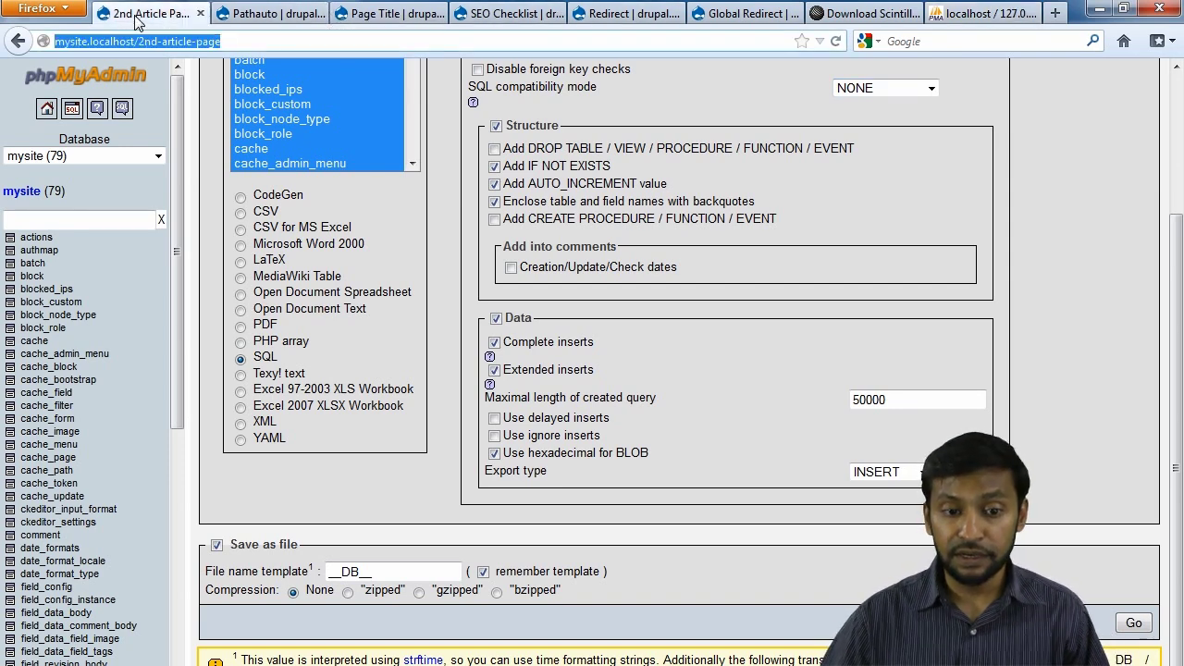